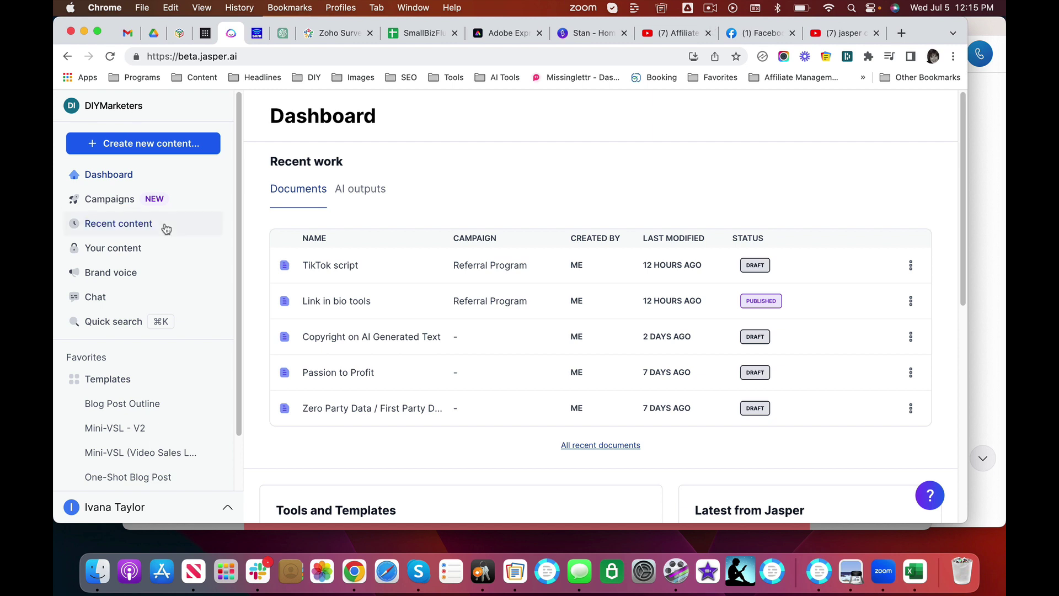
Step: Go to the Campaigns overview listing the Referral Program and Jasper Affiliate campaigns
{"action": "left_click", "coordinate": [117, 201]}
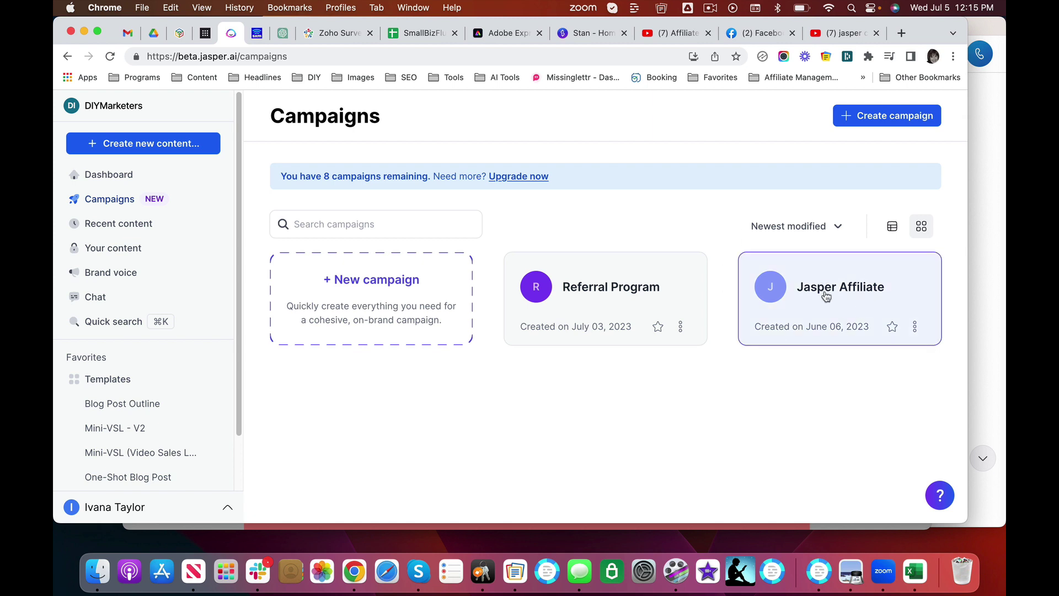
{"action": "left_click", "coordinate": [116, 174]}
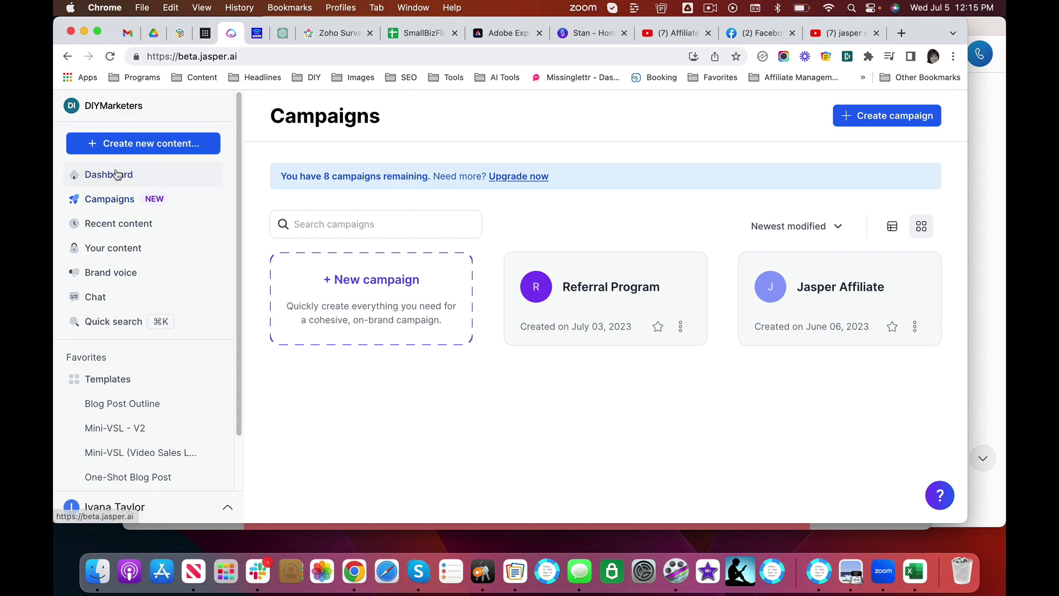
{"action": "scroll", "coordinate": [695, 349], "scroll_direction": "down", "scroll_amount": 10}
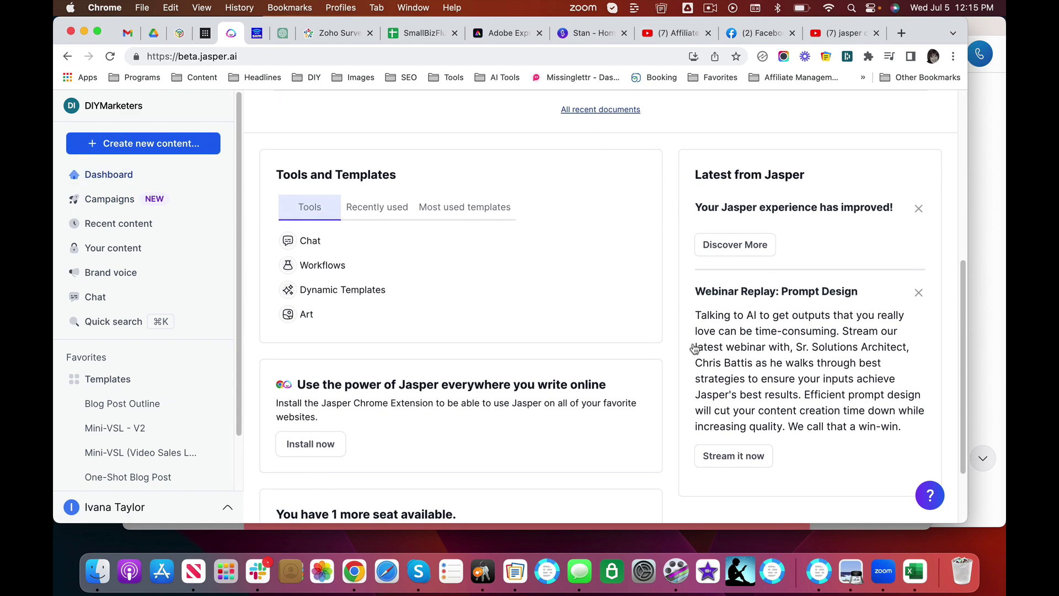
{"action": "scroll", "coordinate": [694, 348], "scroll_direction": "up", "scroll_amount": 10}
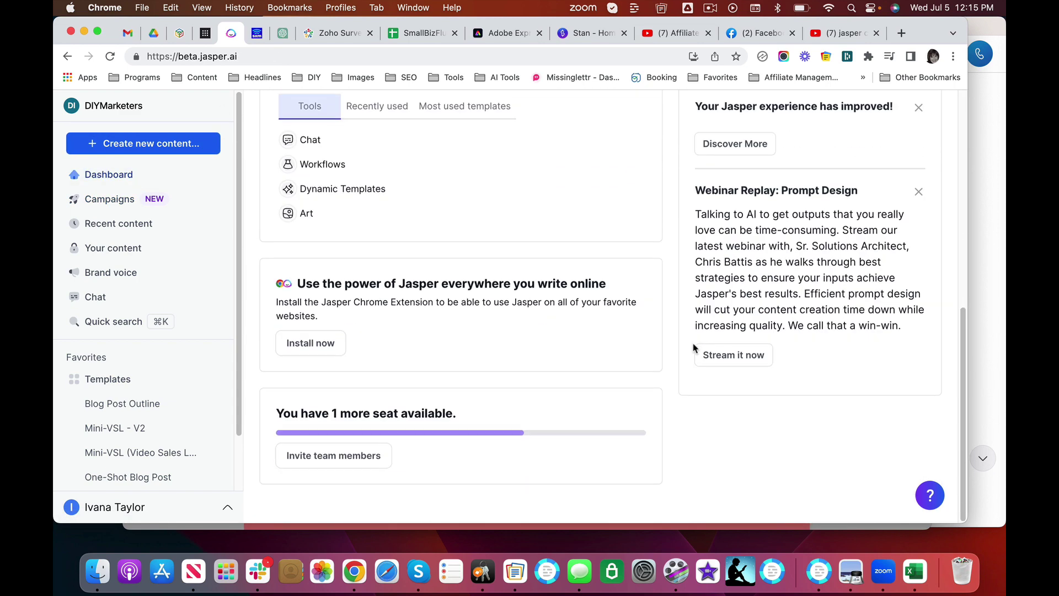
{"action": "left_click", "coordinate": [99, 203]}
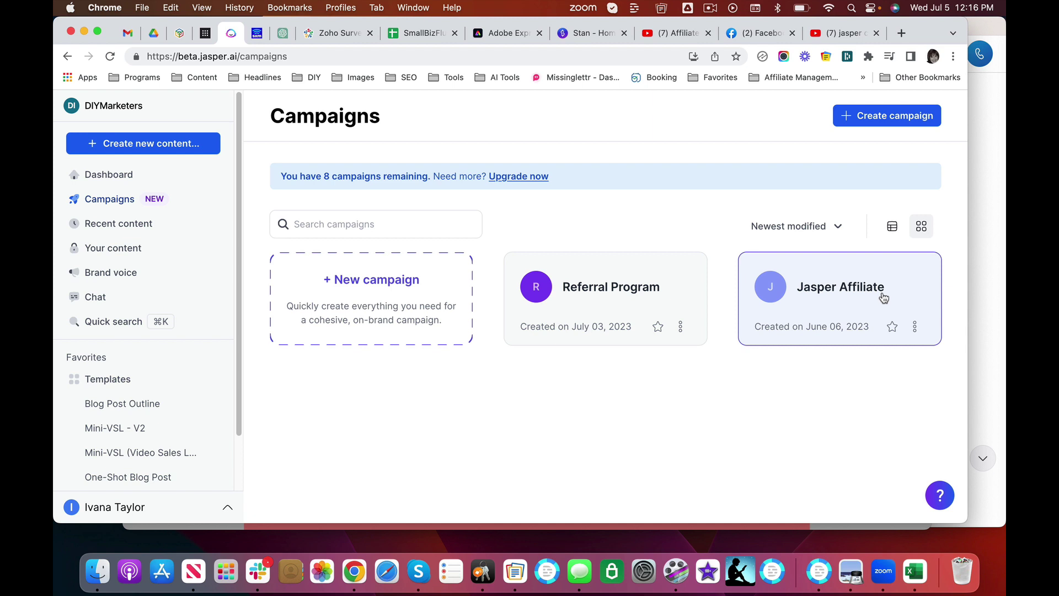
{"action": "left_click", "coordinate": [884, 298]}
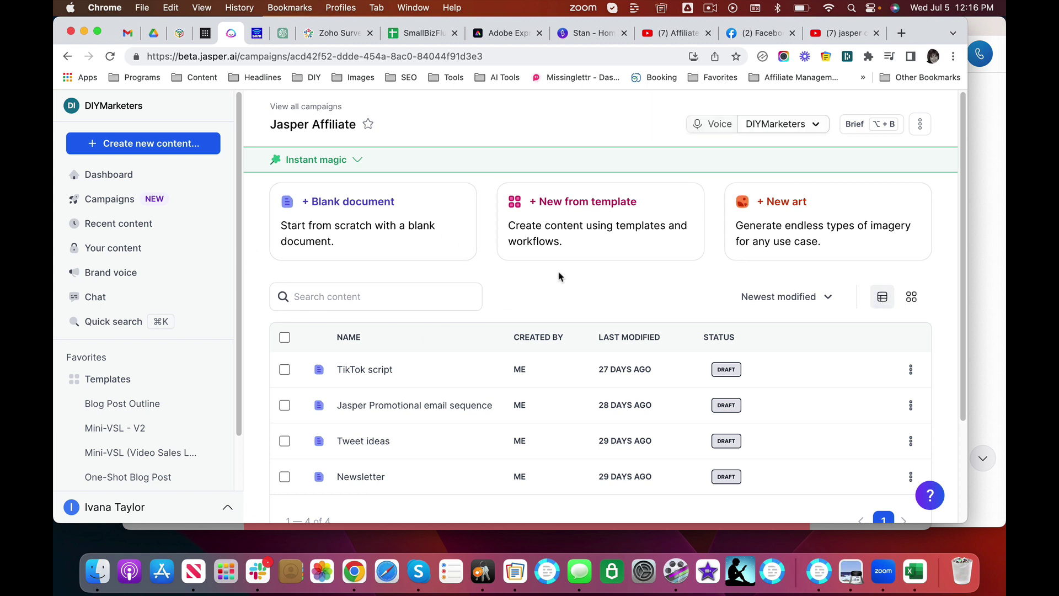
{"action": "scroll", "coordinate": [559, 276], "scroll_direction": "down", "scroll_amount": 5}
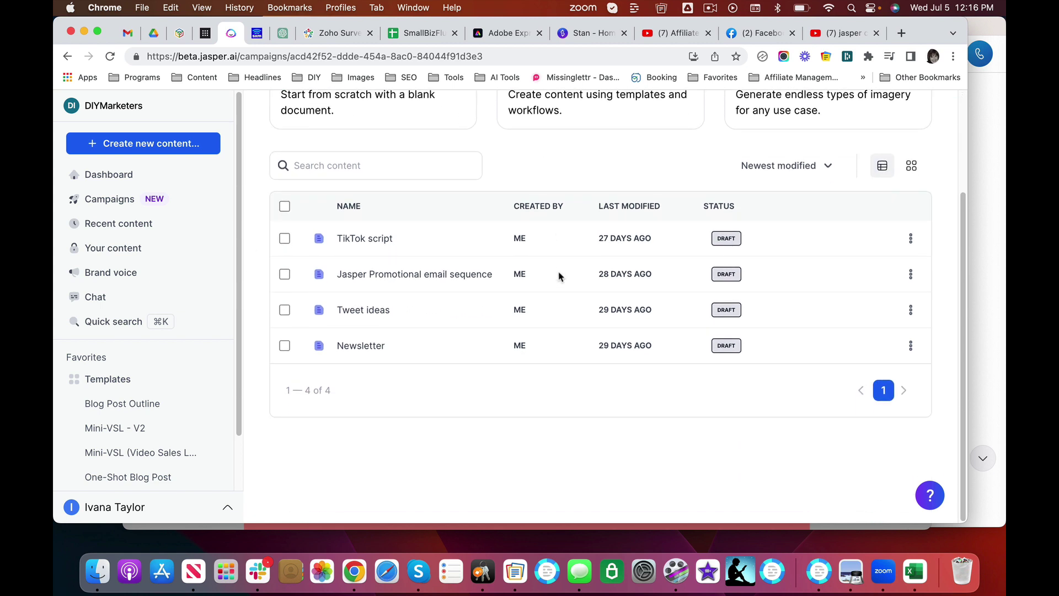
{"action": "scroll", "coordinate": [525, 320], "scroll_direction": "up", "scroll_amount": 1}
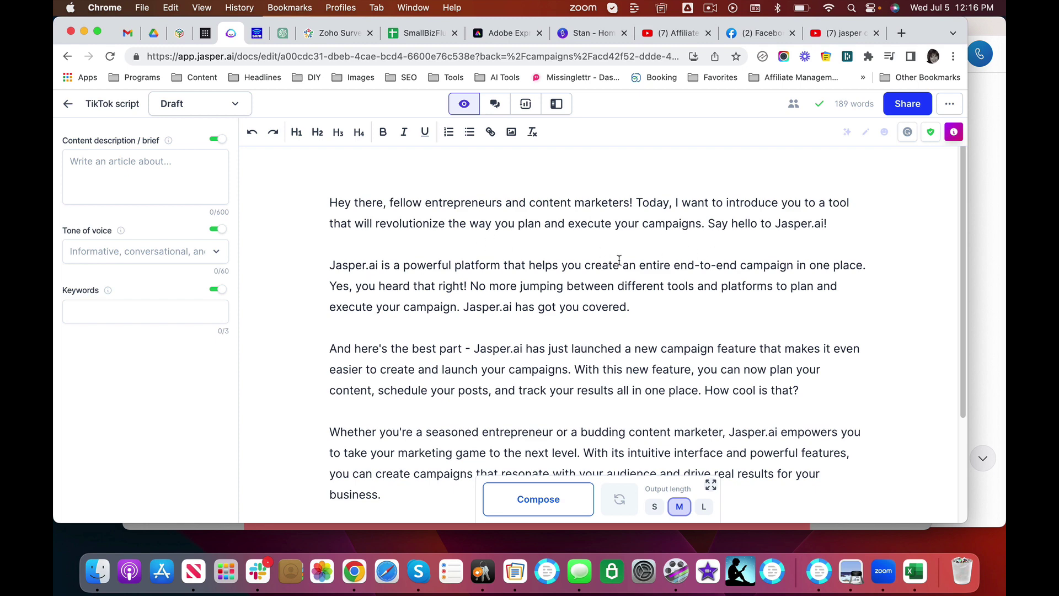
Step: Scroll through the TikTok script draft, then go back to the Jasper Affiliate campaign
{"action": "scroll", "coordinate": [619, 260], "scroll_direction": "down", "scroll_amount": 3}
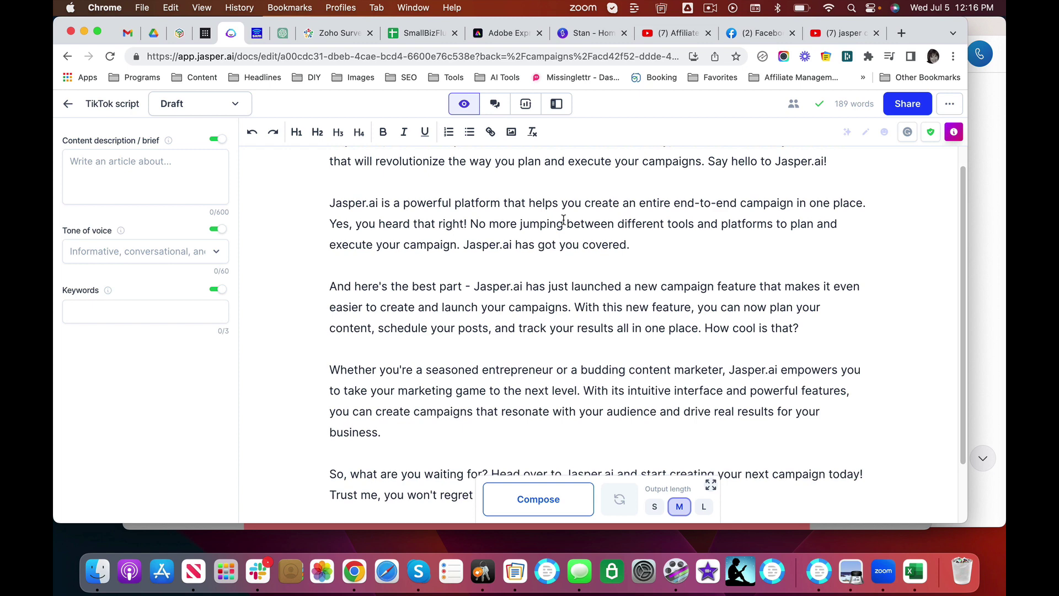
{"action": "scroll", "coordinate": [679, 294], "scroll_direction": "down", "scroll_amount": 3}
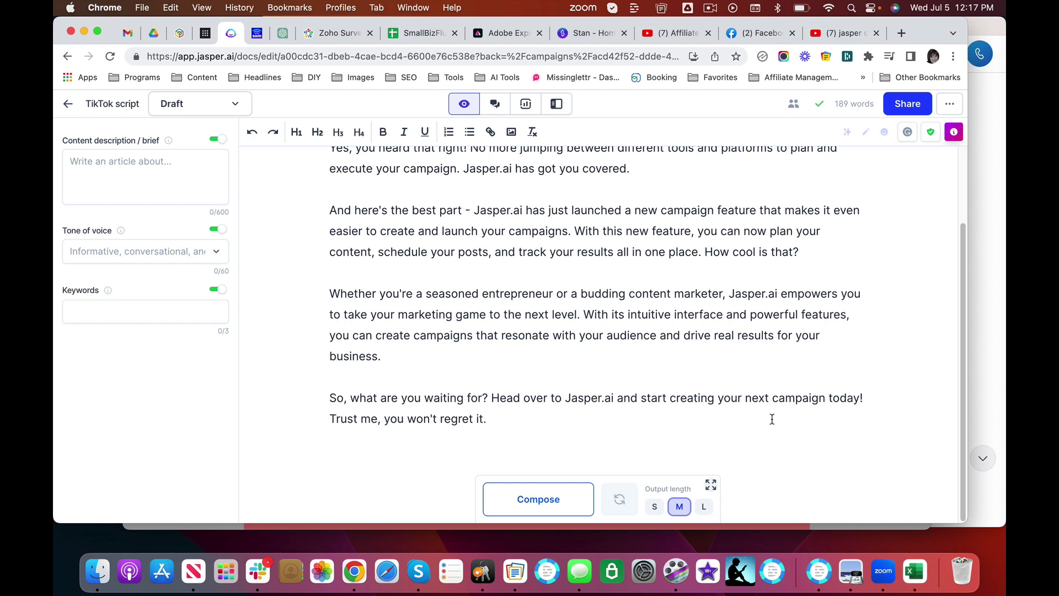
{"action": "scroll", "coordinate": [629, 317], "scroll_direction": "up", "scroll_amount": 5}
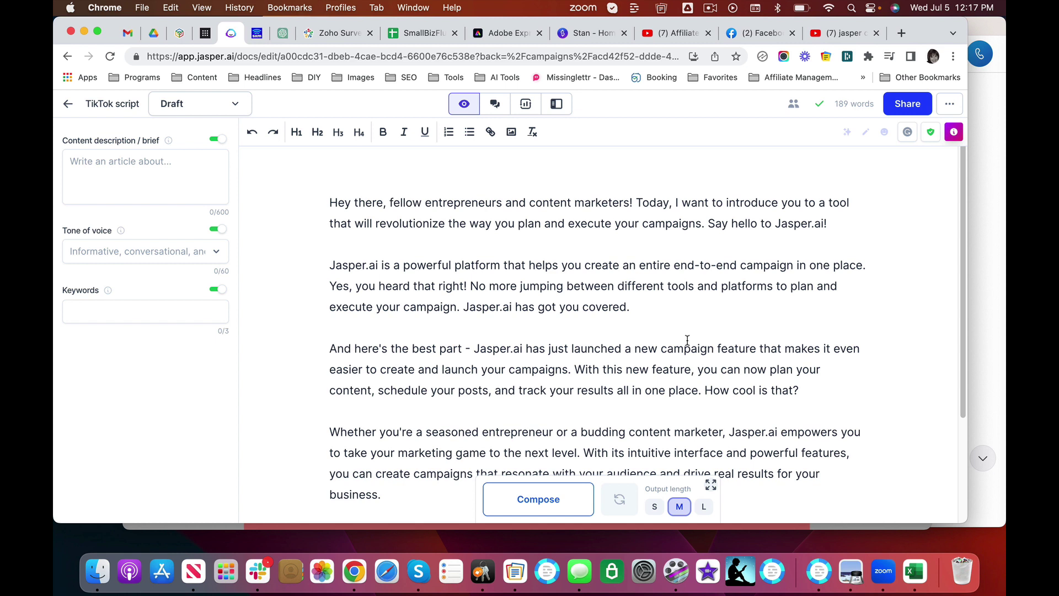
{"action": "left_click", "coordinate": [68, 105]}
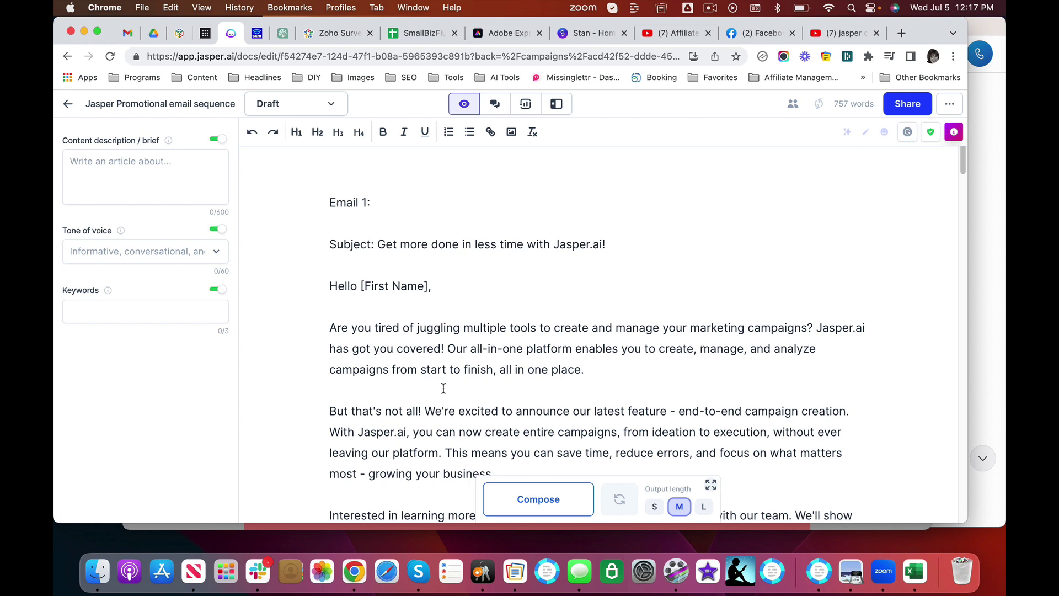
Step: Read the first emails and briefly select the sentence announcing end-to-end campaign creation
{"action": "scroll", "coordinate": [676, 336], "scroll_direction": "down", "scroll_amount": 3}
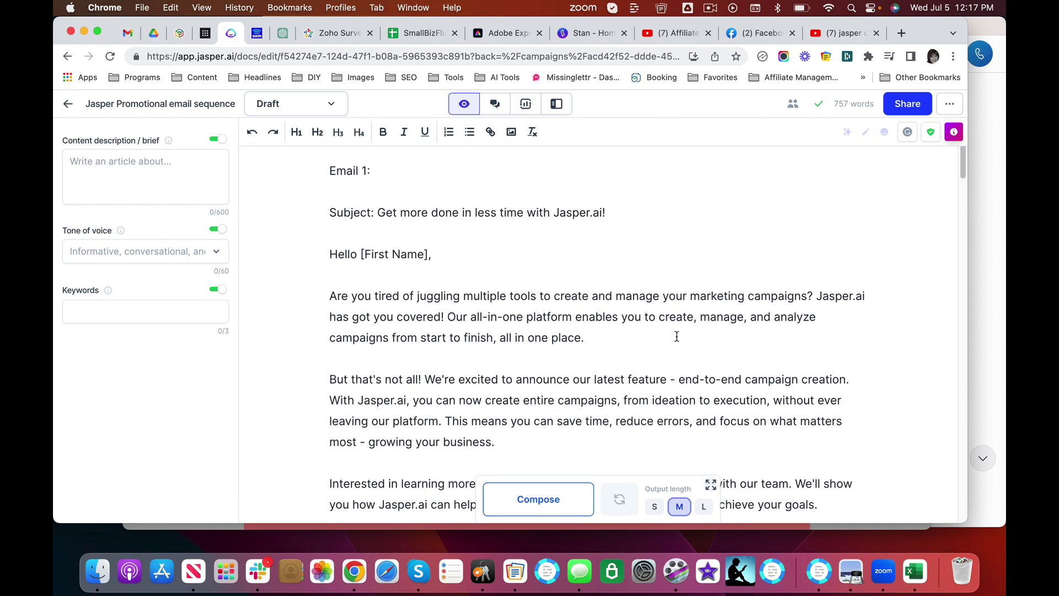
{"action": "scroll", "coordinate": [676, 336], "scroll_direction": "down", "scroll_amount": 5}
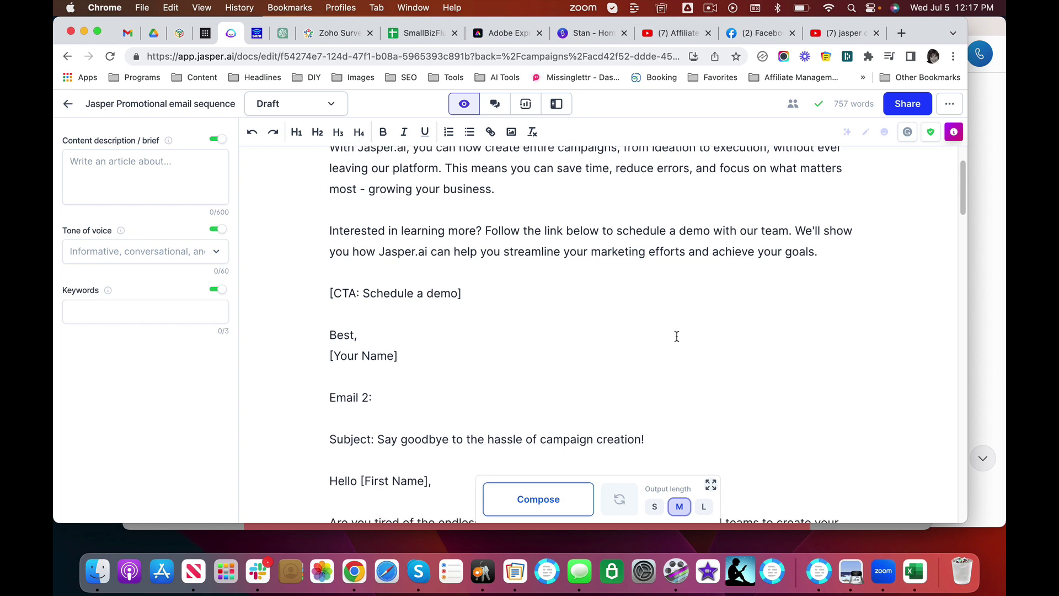
{"action": "scroll", "coordinate": [676, 336], "scroll_direction": "down", "scroll_amount": 7}
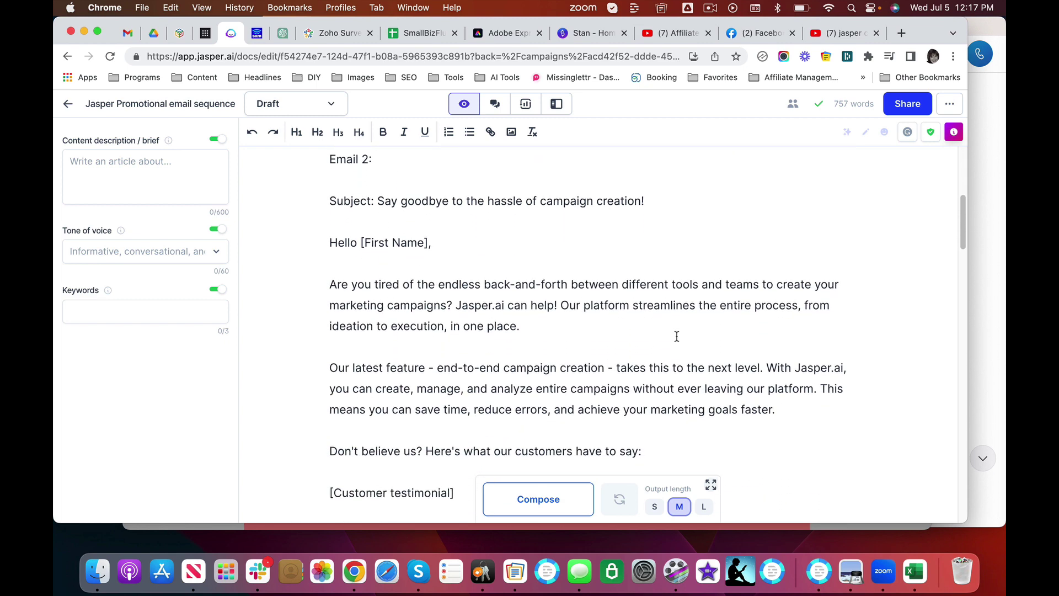
{"action": "scroll", "coordinate": [677, 336], "scroll_direction": "down", "scroll_amount": 2}
{"action": "scroll", "coordinate": [676, 336], "scroll_direction": "up", "scroll_amount": 7}
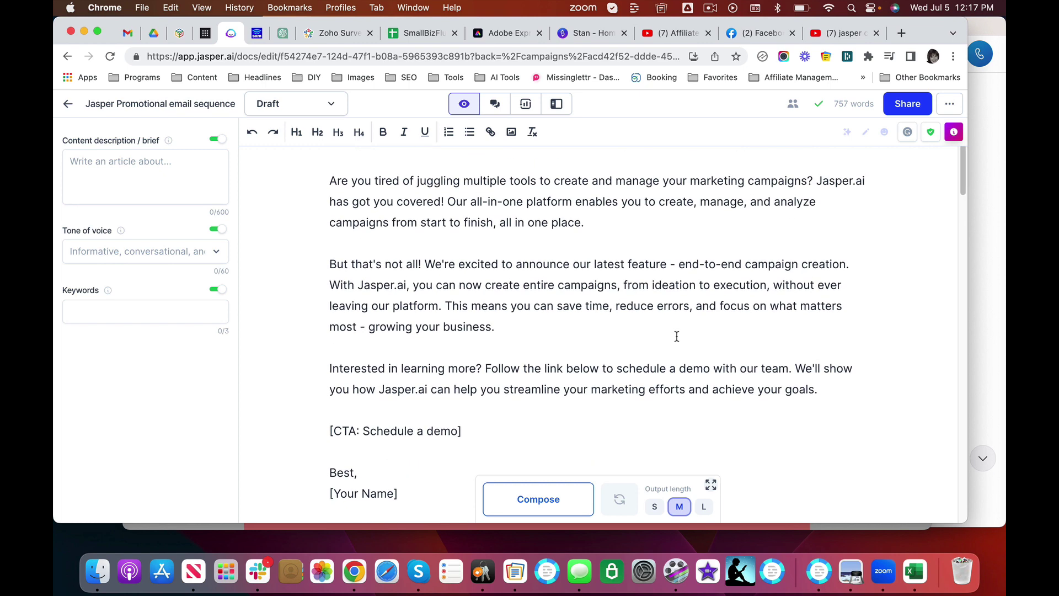
{"action": "scroll", "coordinate": [676, 336], "scroll_direction": "down", "scroll_amount": 1}
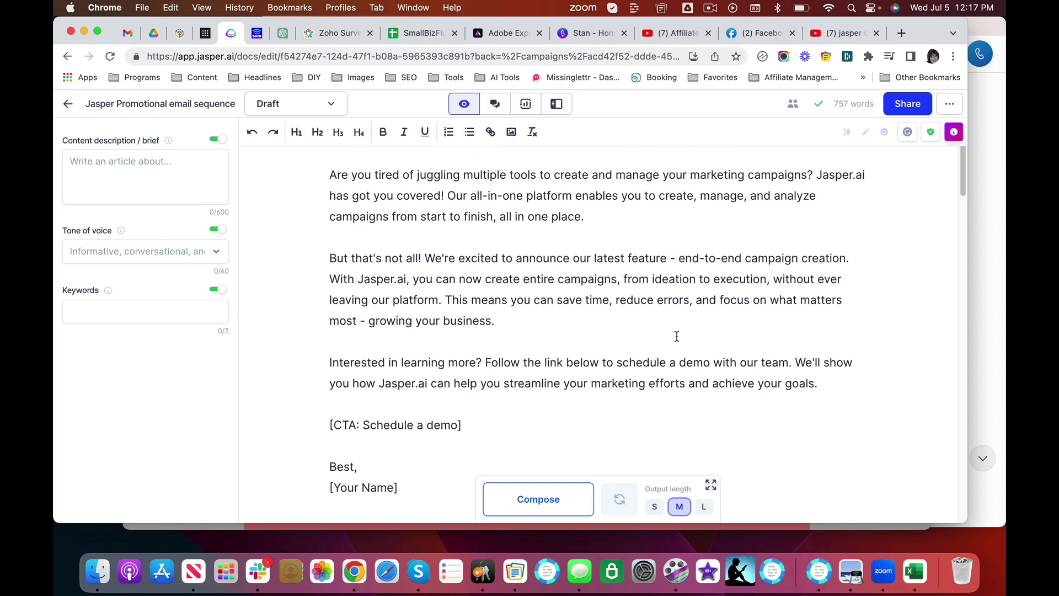
{"action": "left_click_drag", "start_coordinate": [425, 257], "coordinate": [670, 255]}
{"action": "left_click", "coordinate": [670, 255]}
{"action": "left_click_drag", "start_coordinate": [425, 258], "coordinate": [669, 255]}
{"action": "left_click", "coordinate": [669, 255]}
Step: Read the remaining emails in the sequence and return to the campaign's document list
{"action": "scroll", "coordinate": [671, 257], "scroll_direction": "down", "scroll_amount": 3}
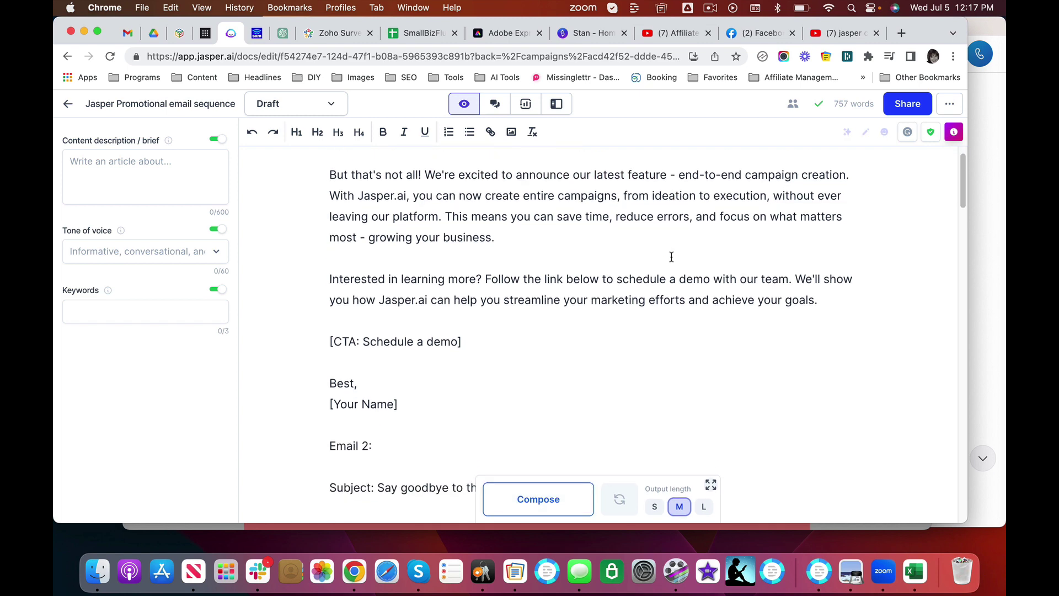
{"action": "scroll", "coordinate": [671, 257], "scroll_direction": "down", "scroll_amount": 10}
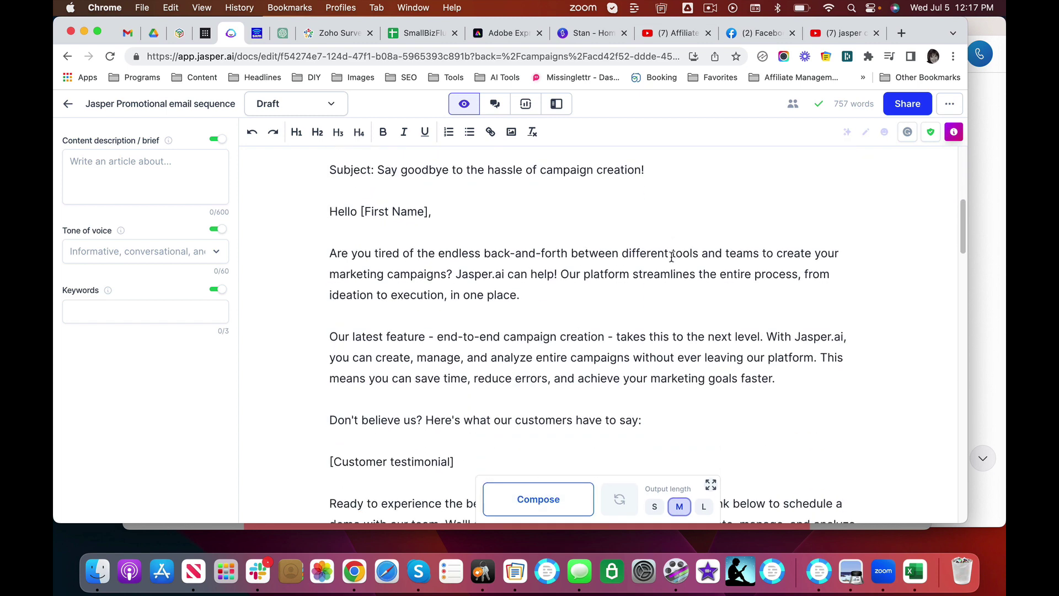
{"action": "scroll", "coordinate": [672, 258], "scroll_direction": "down", "scroll_amount": 6}
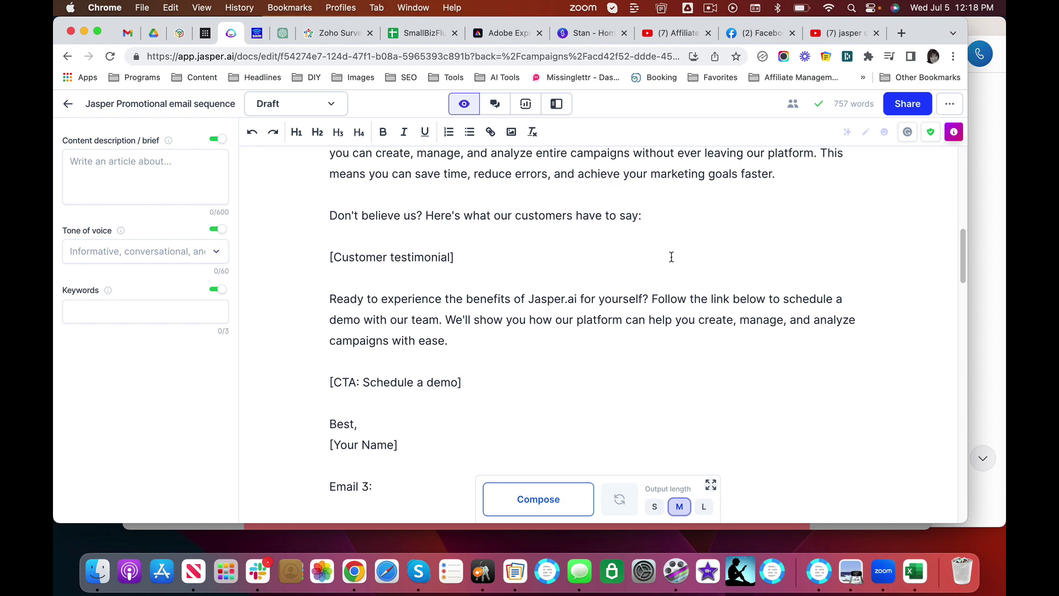
{"action": "scroll", "coordinate": [671, 257], "scroll_direction": "down", "scroll_amount": 10}
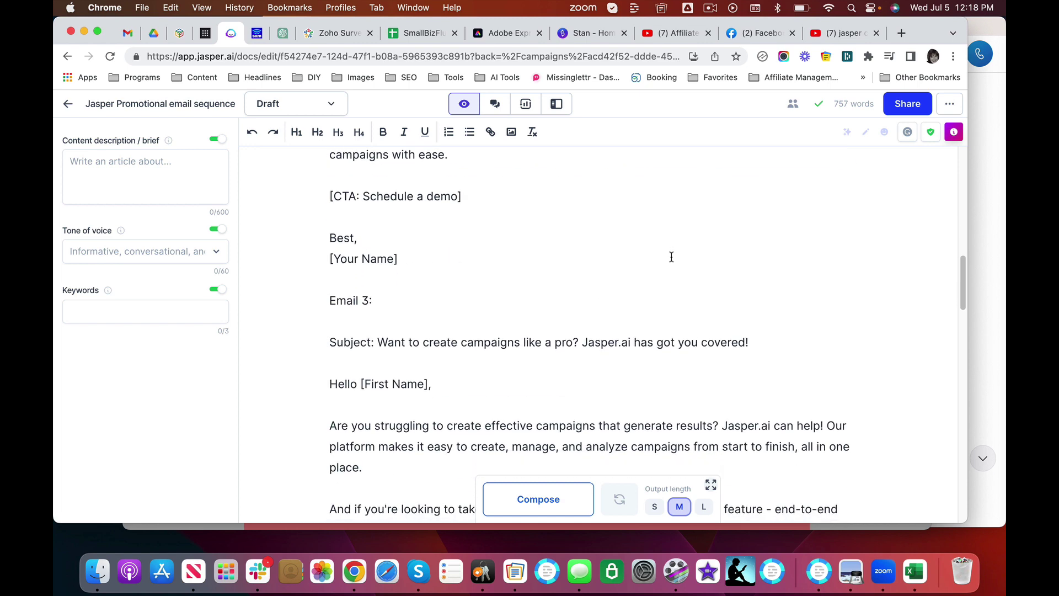
{"action": "scroll", "coordinate": [672, 257], "scroll_direction": "up", "scroll_amount": 1}
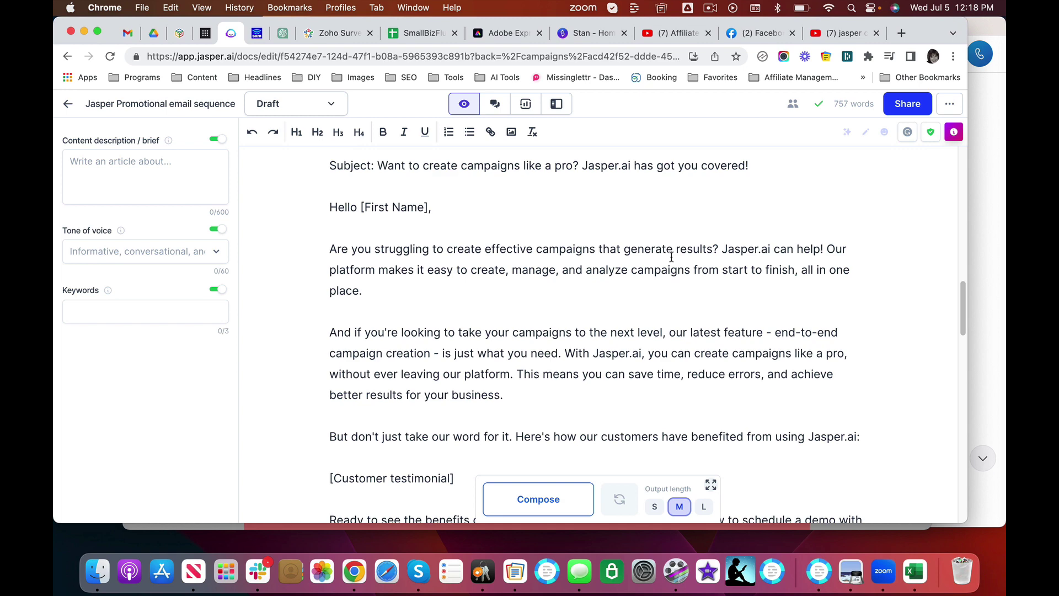
{"action": "scroll", "coordinate": [671, 257], "scroll_direction": "down", "scroll_amount": 5}
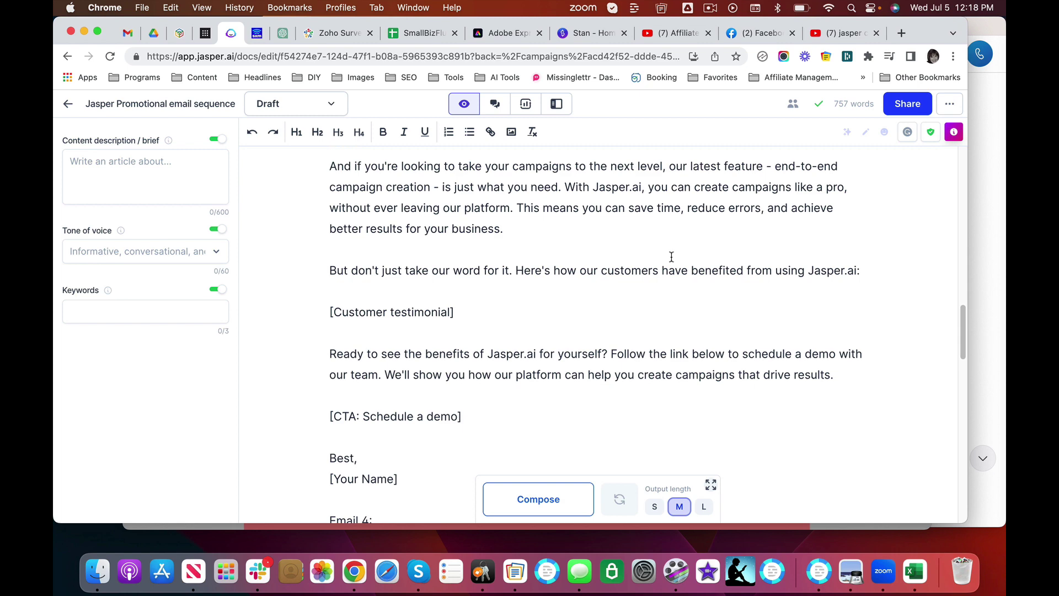
{"action": "scroll", "coordinate": [672, 257], "scroll_direction": "down", "scroll_amount": 8}
{"action": "scroll", "coordinate": [671, 258], "scroll_direction": "down", "scroll_amount": 6}
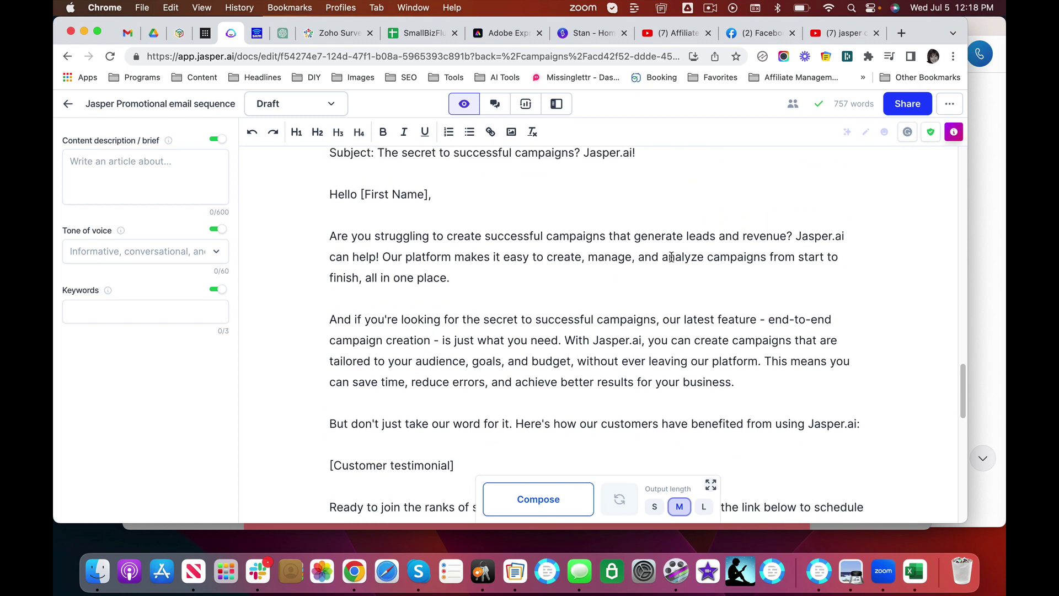
{"action": "scroll", "coordinate": [671, 257], "scroll_direction": "up", "scroll_amount": 15}
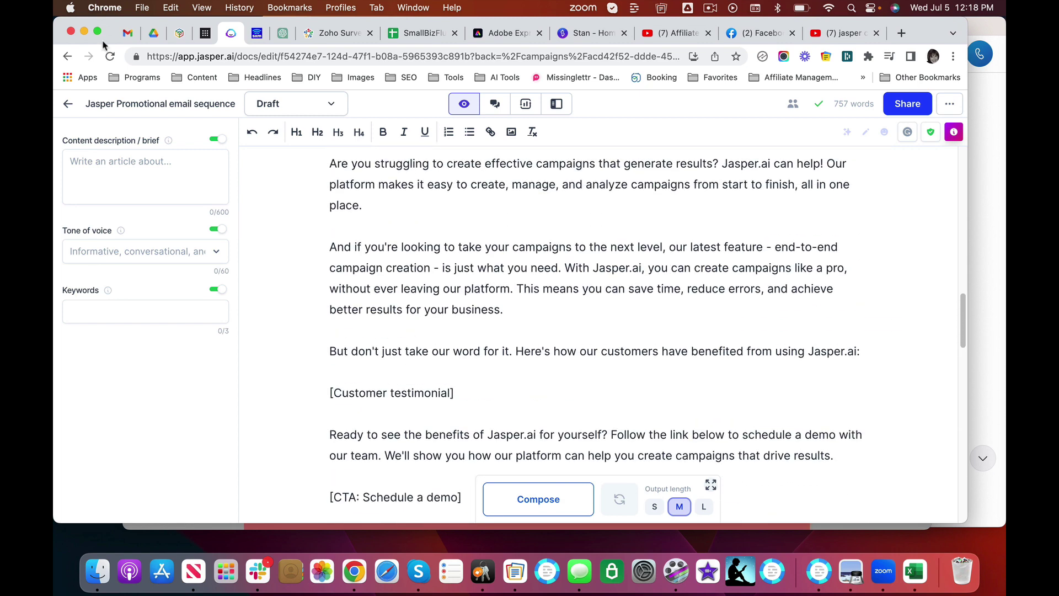
{"action": "left_click", "coordinate": [68, 104]}
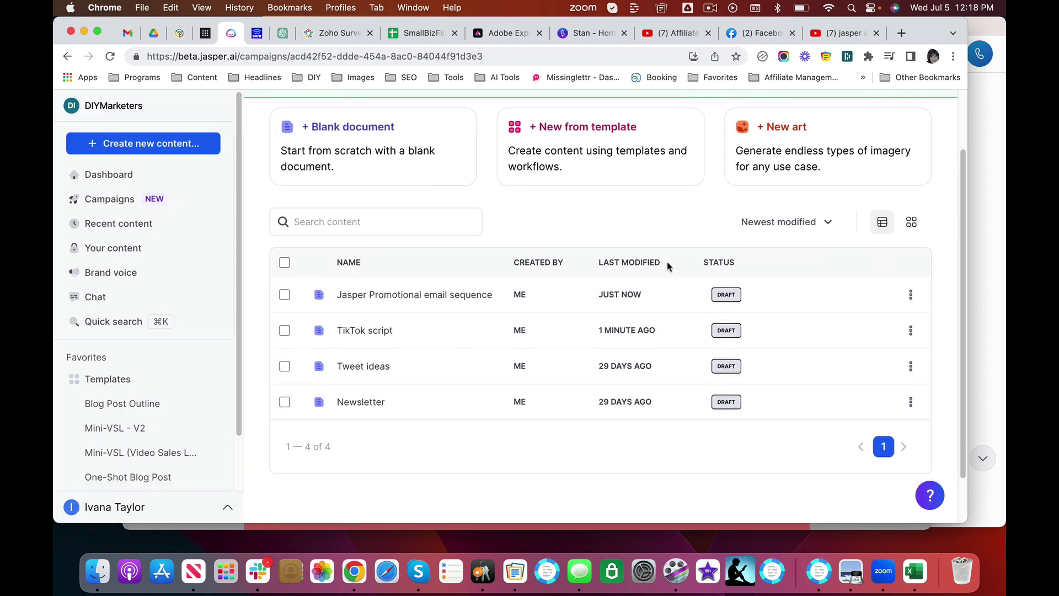
Step: Scroll through the Tweet ideas draft, then return to the Jasper Affiliate campaign page
{"action": "scroll", "coordinate": [668, 267], "scroll_direction": "down", "scroll_amount": 2}
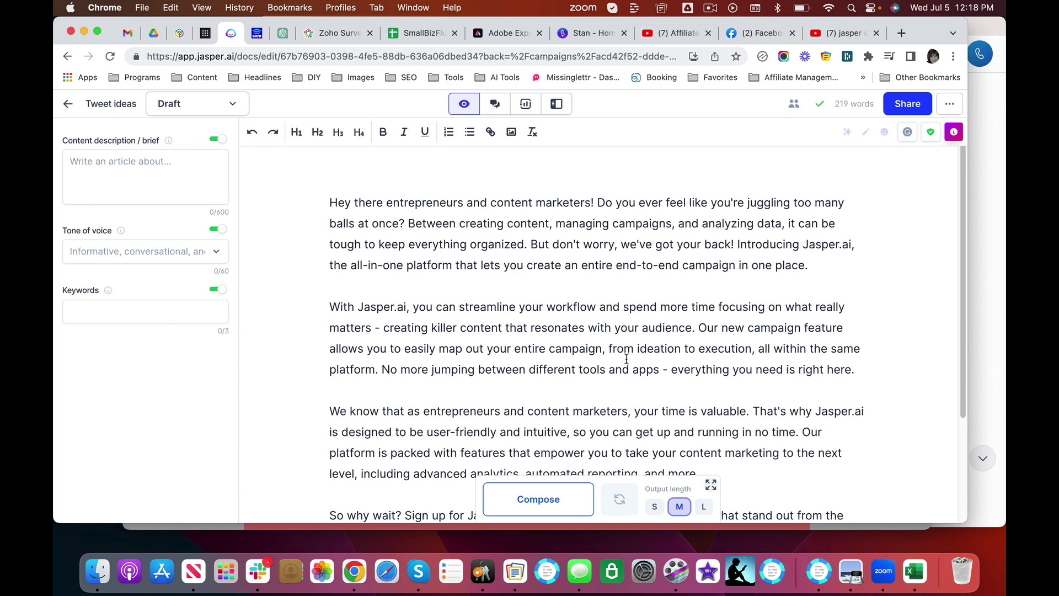
{"action": "scroll", "coordinate": [626, 359], "scroll_direction": "down", "scroll_amount": 3}
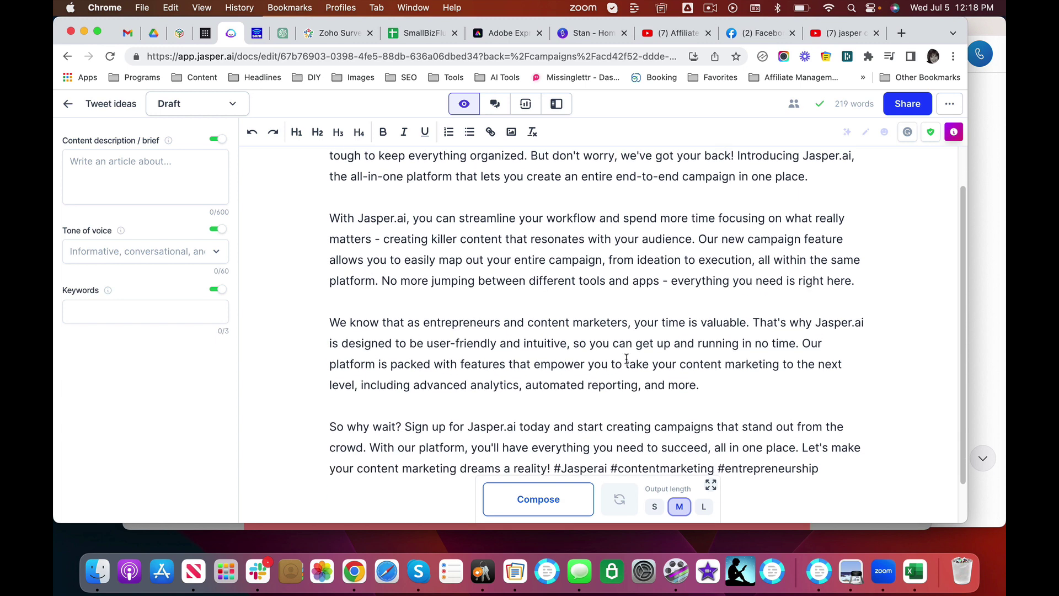
{"action": "scroll", "coordinate": [626, 359], "scroll_direction": "down", "scroll_amount": 2}
{"action": "scroll", "coordinate": [733, 251], "scroll_direction": "up", "scroll_amount": 5}
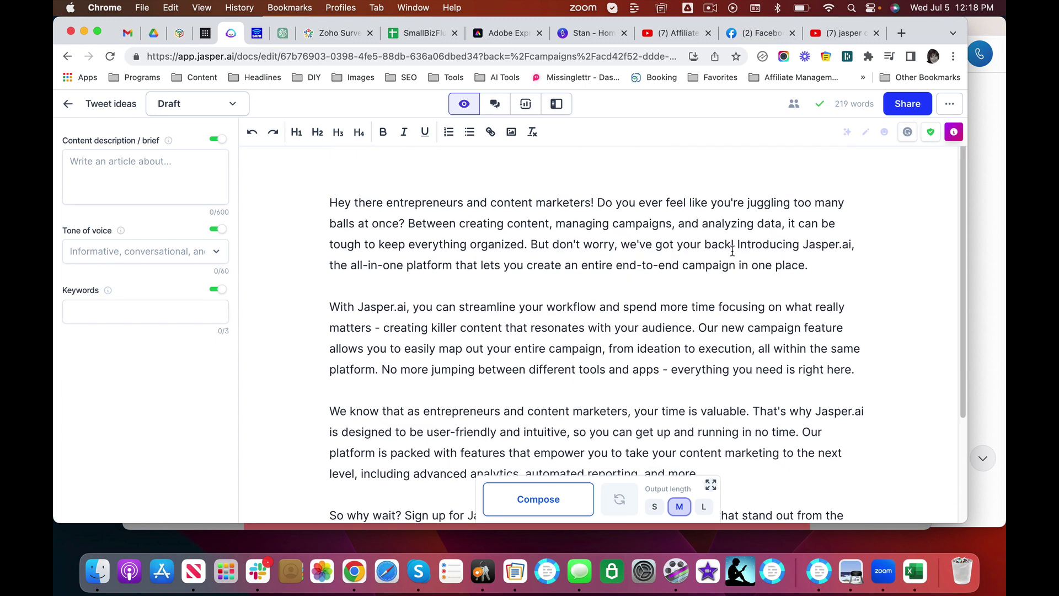
{"action": "left_click", "coordinate": [65, 104]}
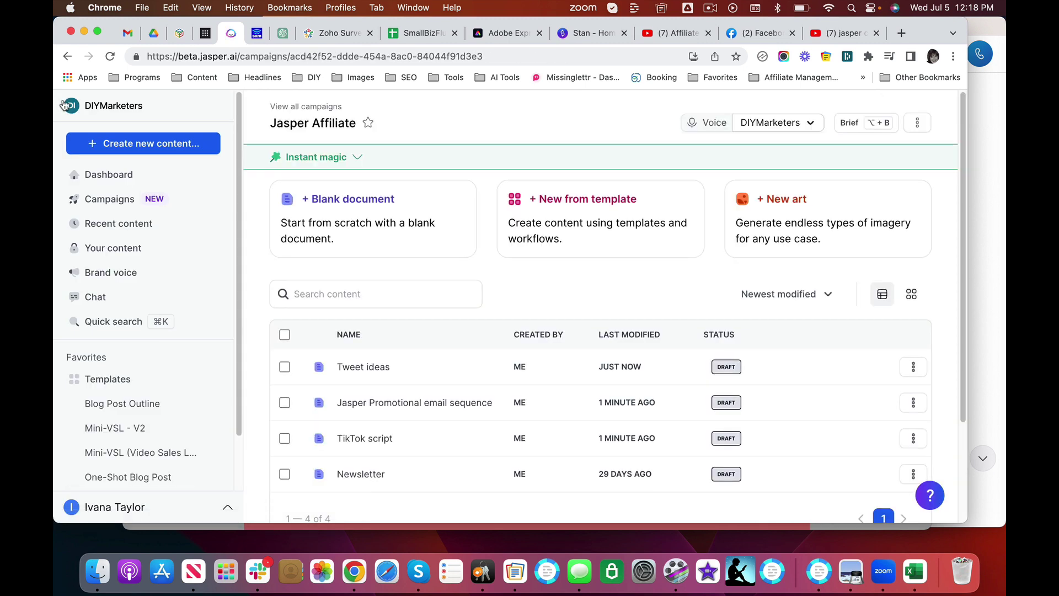
Step: Start a new campaign from the Campaigns page and name it 'Referral Course'
{"action": "left_click", "coordinate": [109, 201]}
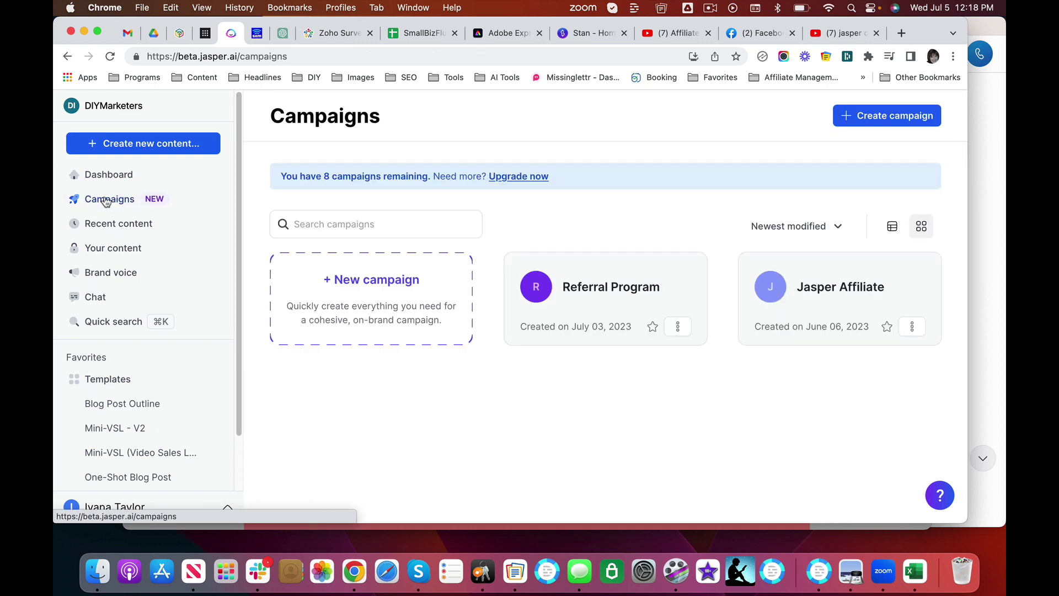
{"action": "left_click", "coordinate": [369, 282]}
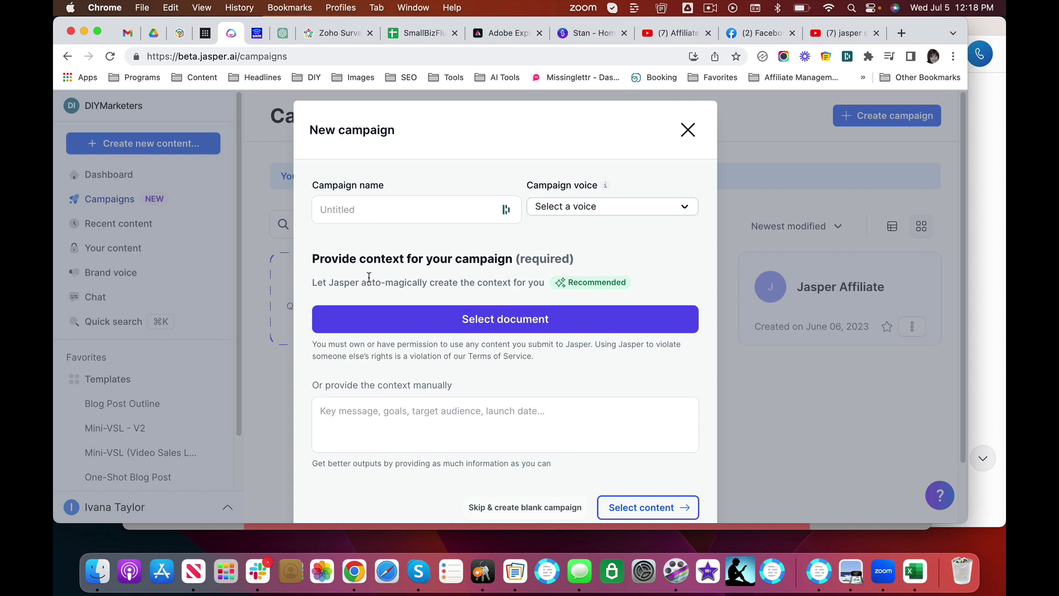
{"action": "left_click", "coordinate": [378, 208]}
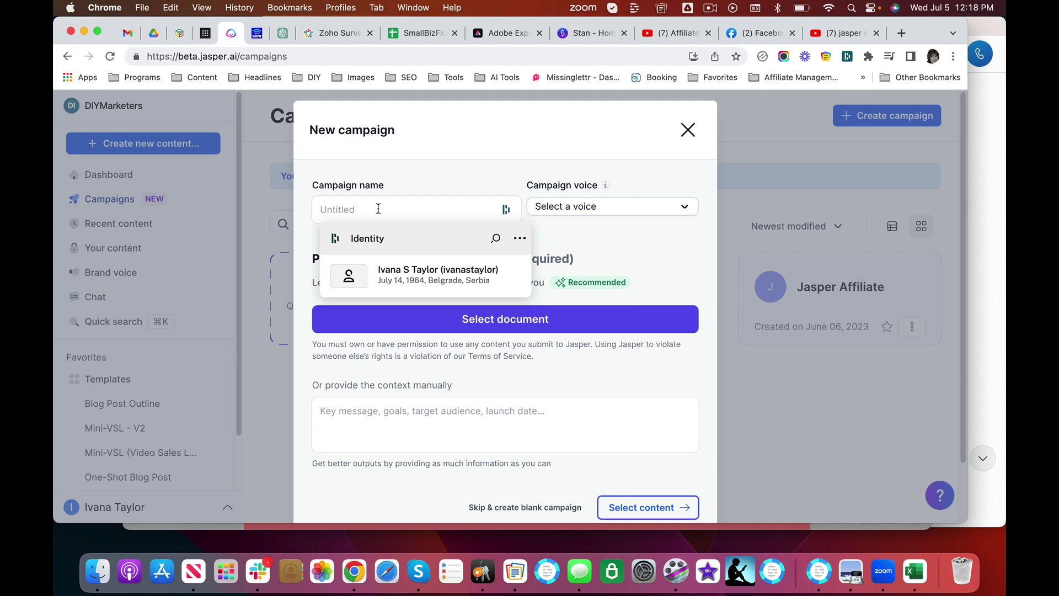
{"action": "type", "text": "Re"}
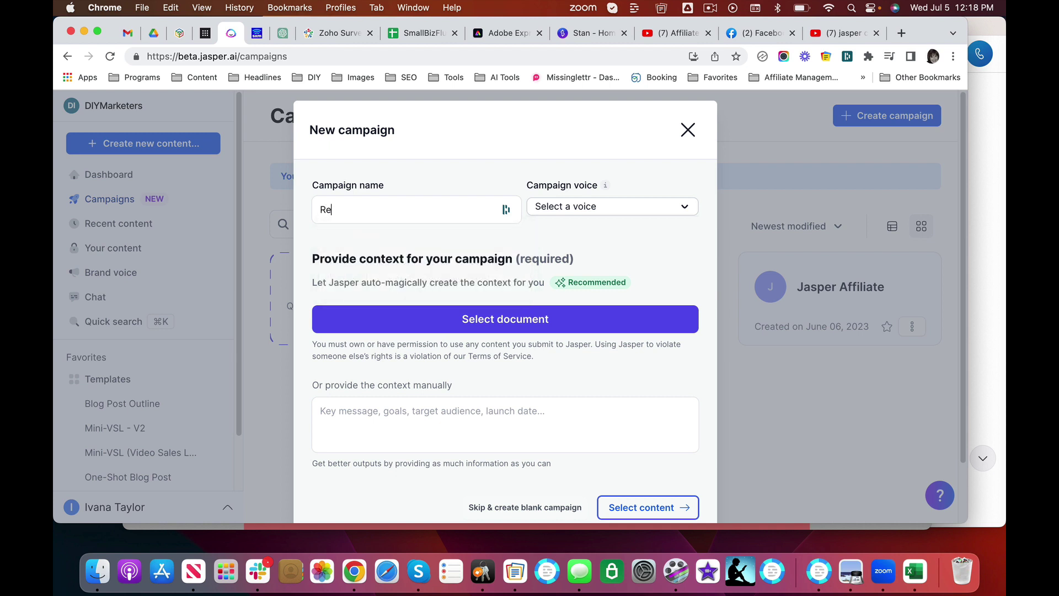
{"action": "type", "text": "ferral Course"}
Step: Choose DIYMarketers as the new campaign's voice
{"action": "left_click", "coordinate": [573, 212]}
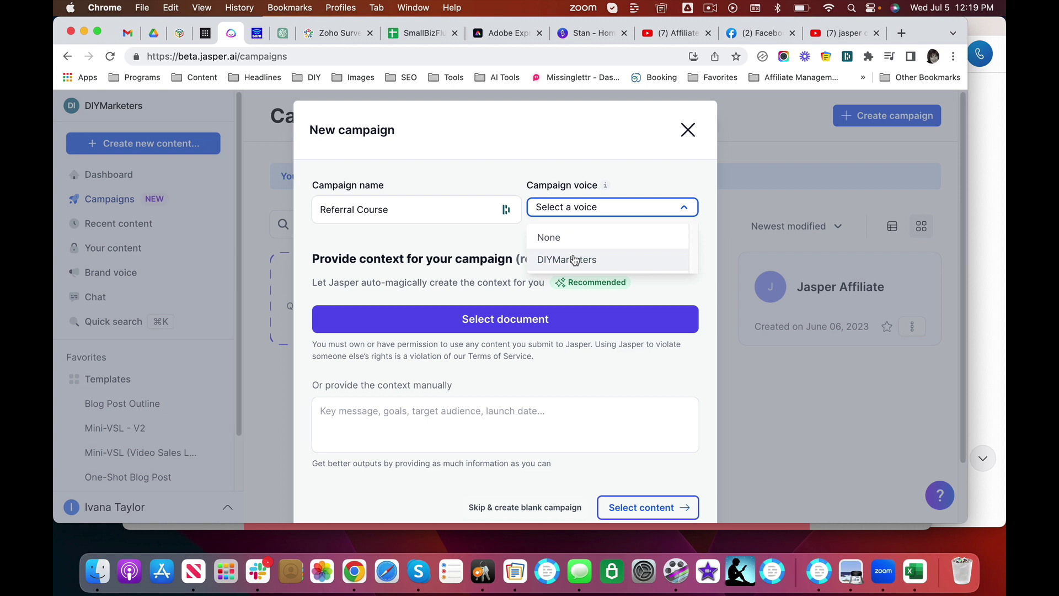
{"action": "left_click", "coordinate": [575, 260]}
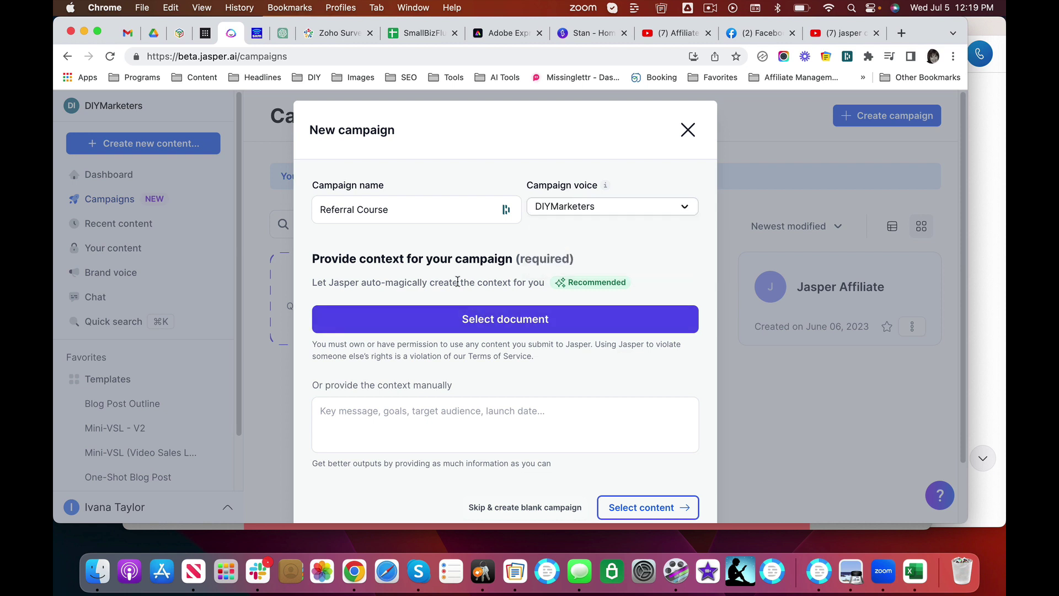
{"action": "scroll", "coordinate": [459, 283], "scroll_direction": "down", "scroll_amount": 2}
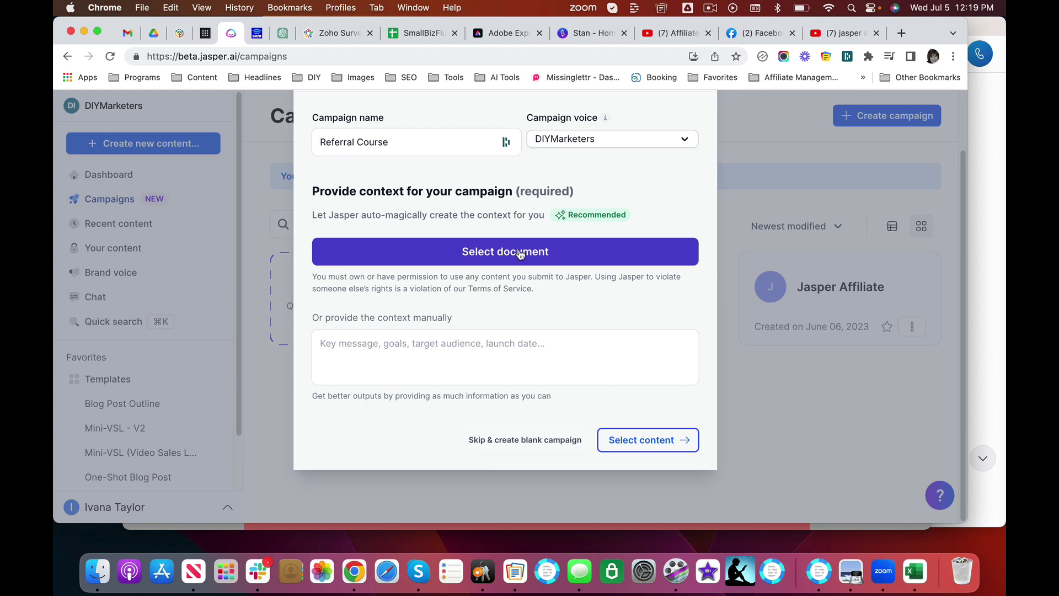
Step: In the Google Drive tab, search Drive for 'referral course'
{"action": "left_click", "coordinate": [154, 35]}
{"action": "left_click", "coordinate": [313, 113]}
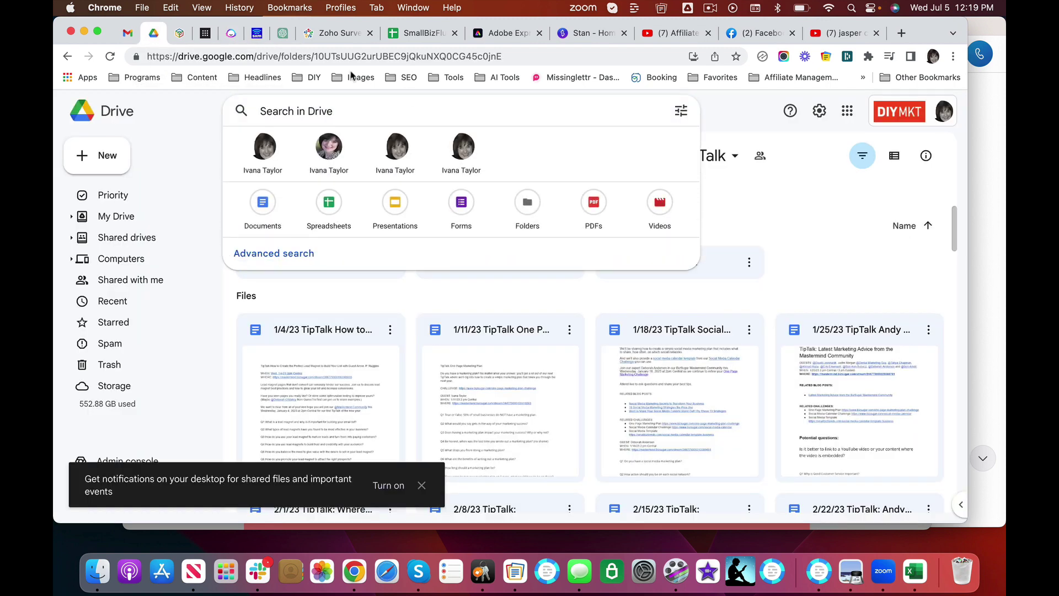
{"action": "type", "text": "referral course"}
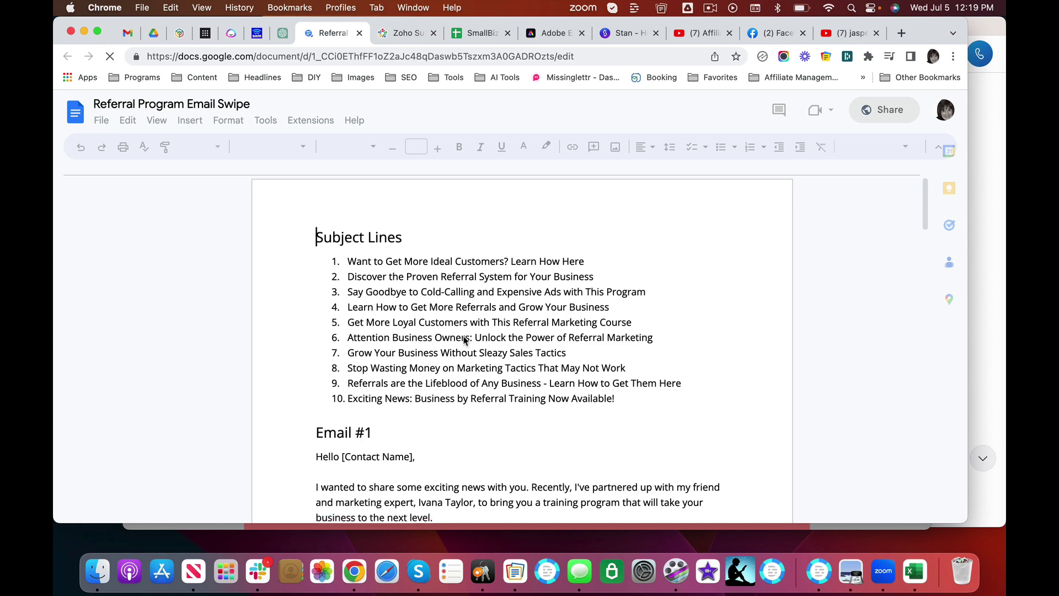
Step: Download the Referral Program Email Swipe doc as a Microsoft Word .docx into Downloads
{"action": "scroll", "coordinate": [463, 340], "scroll_direction": "down", "scroll_amount": 10}
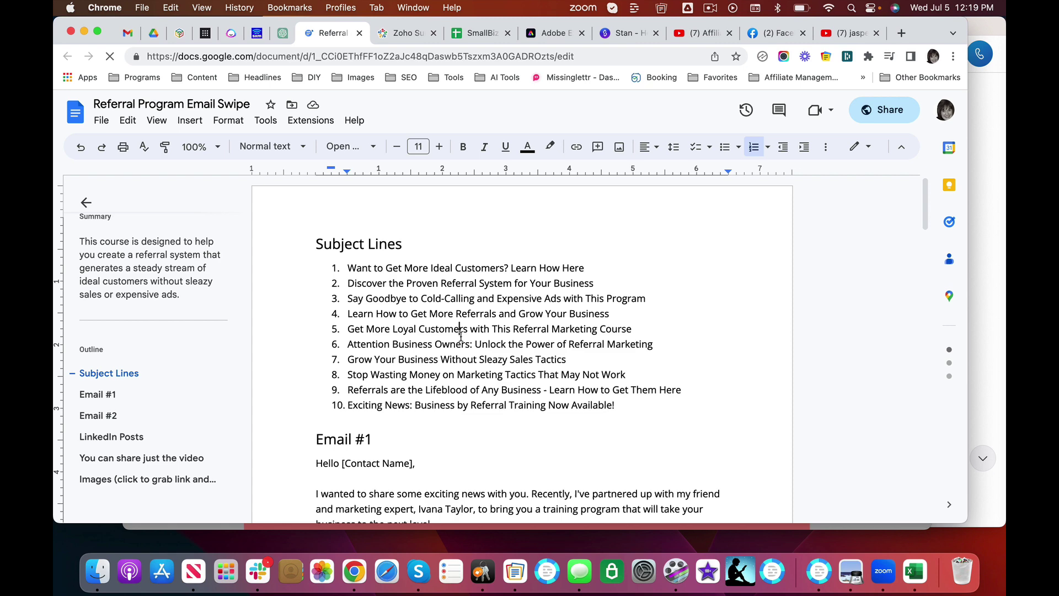
{"action": "key", "text": "super+a"}
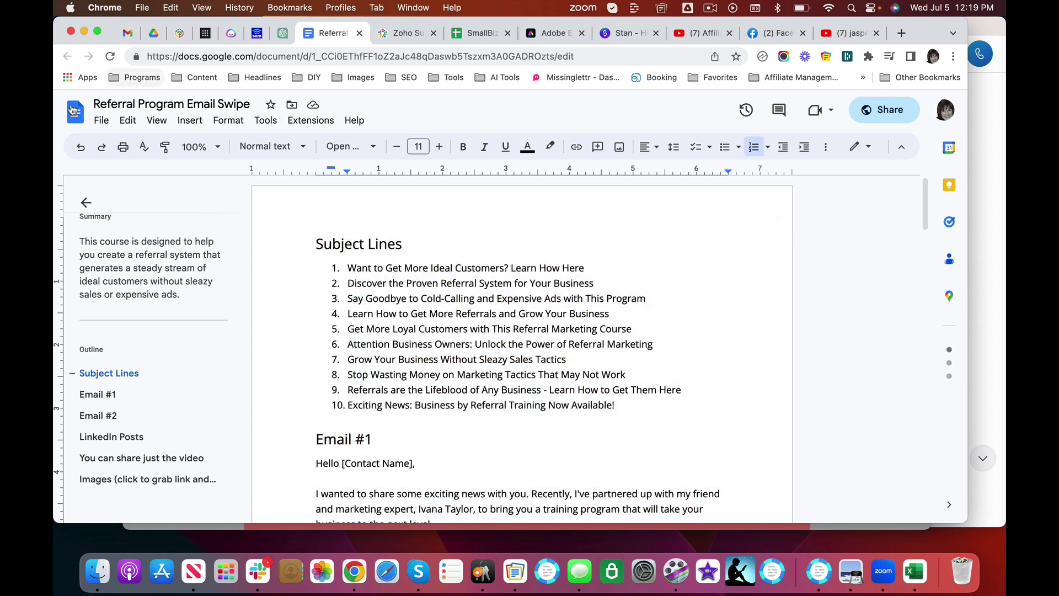
{"action": "left_click", "coordinate": [101, 120]}
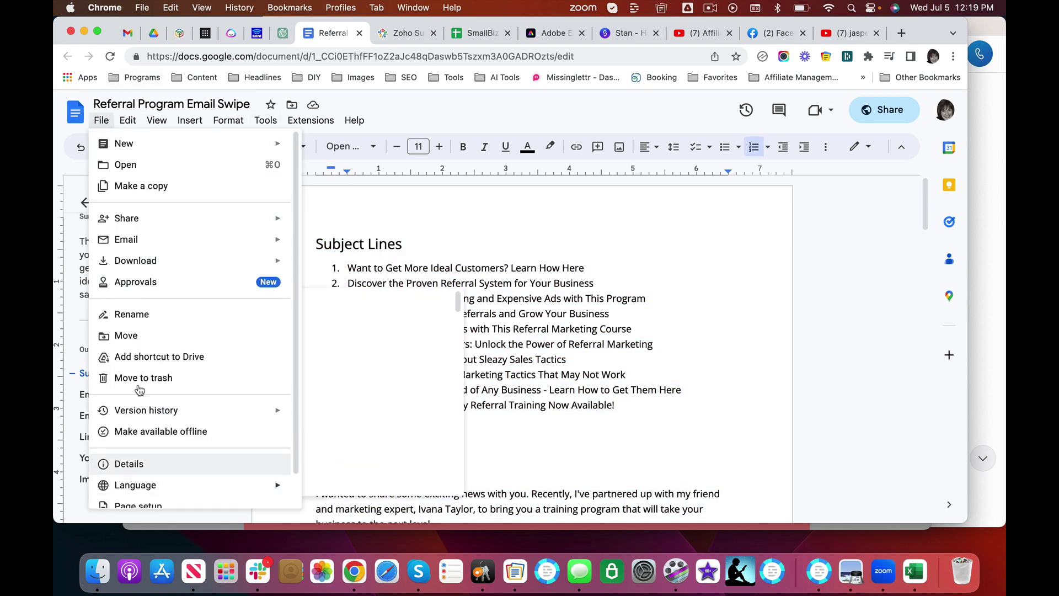
{"action": "scroll", "coordinate": [125, 409], "scroll_direction": "down", "scroll_amount": 2}
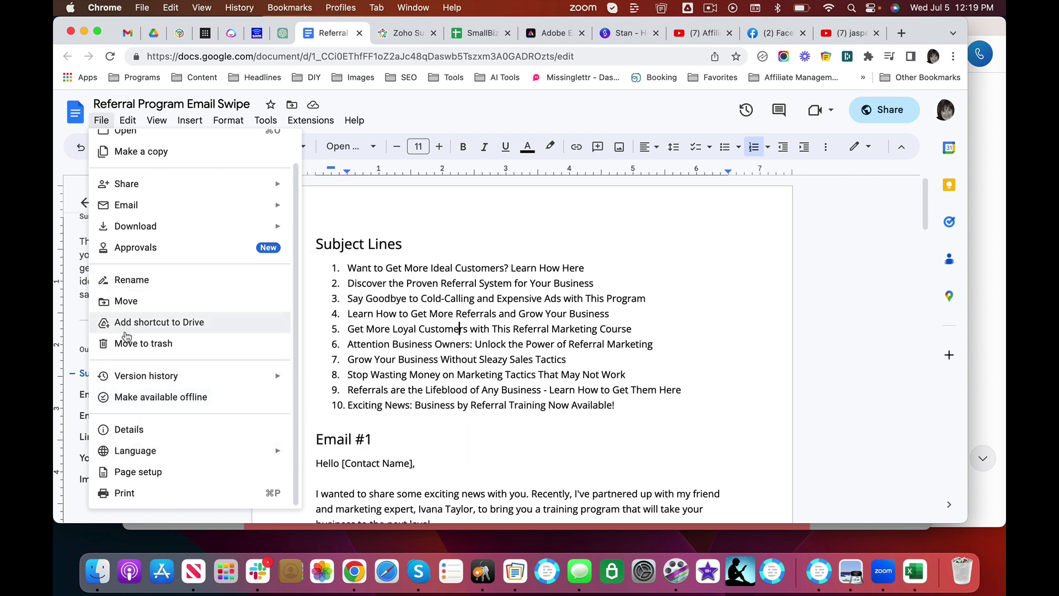
{"action": "mouse_move", "coordinate": [127, 457]}
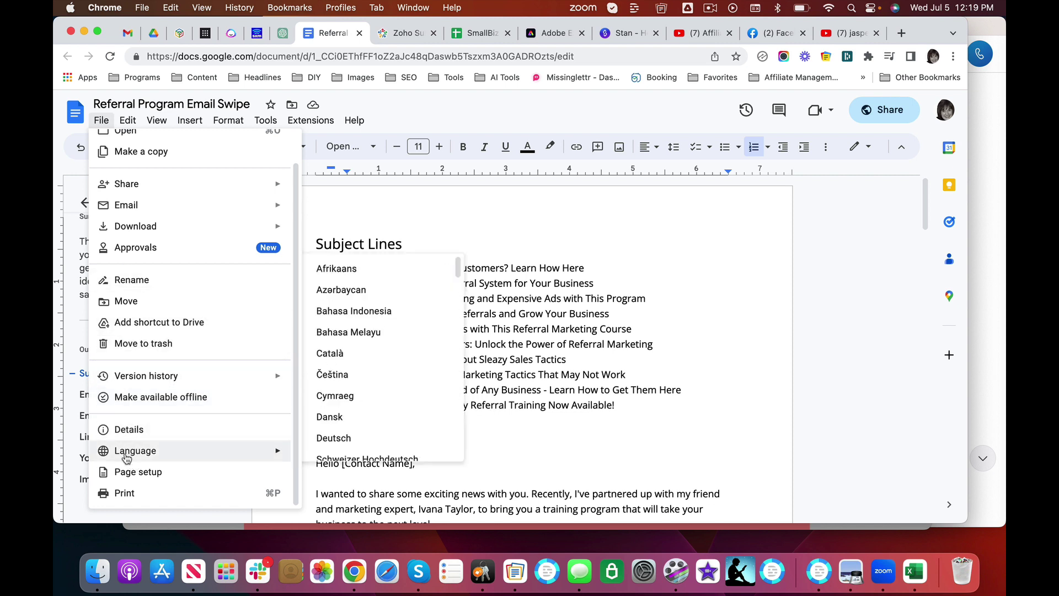
{"action": "mouse_move", "coordinate": [126, 225]}
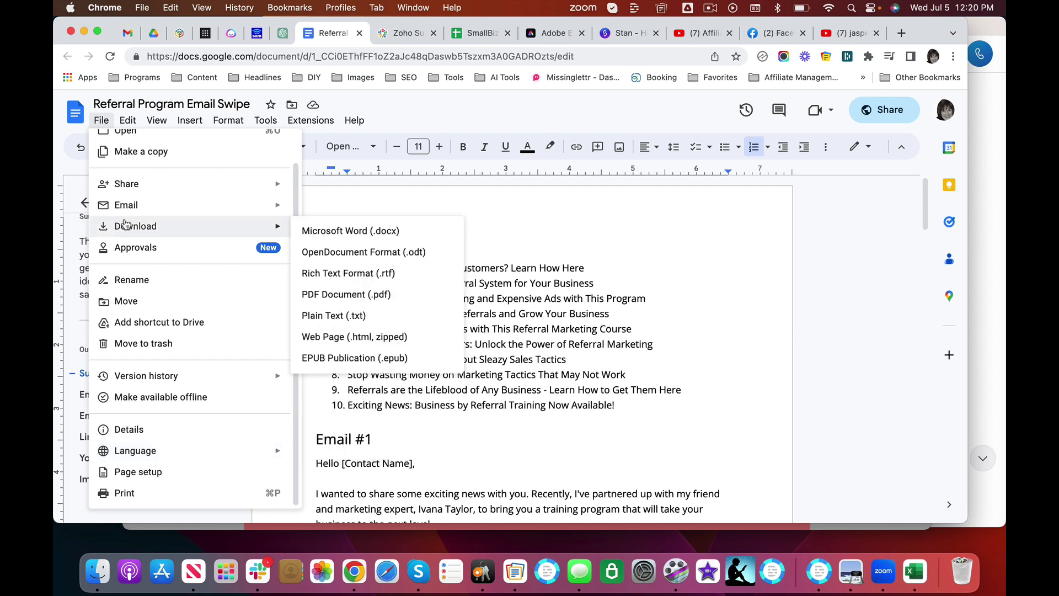
{"action": "left_click", "coordinate": [324, 232]}
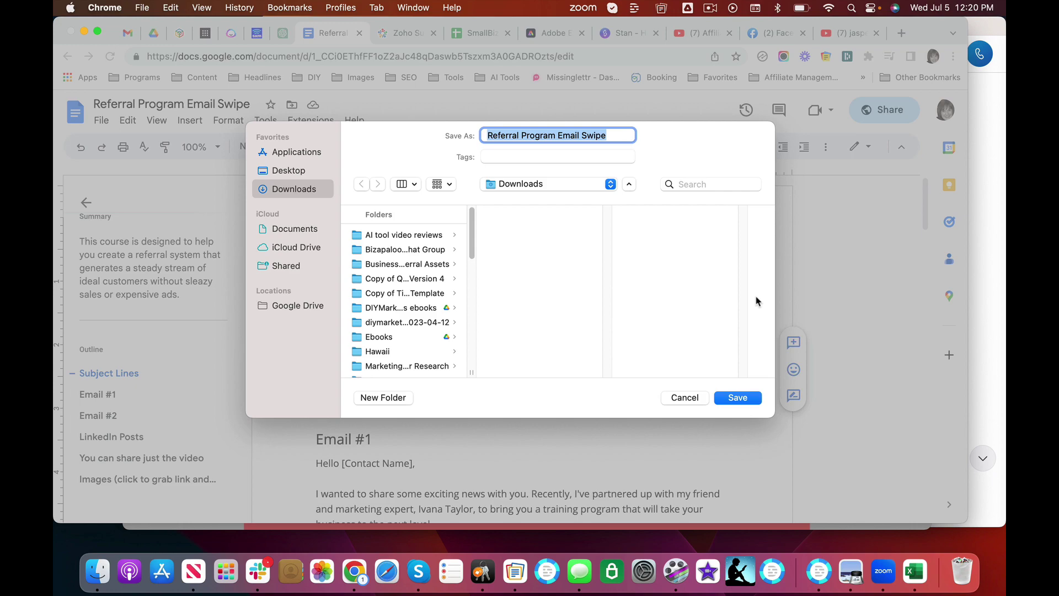
{"action": "left_click", "coordinate": [739, 398]}
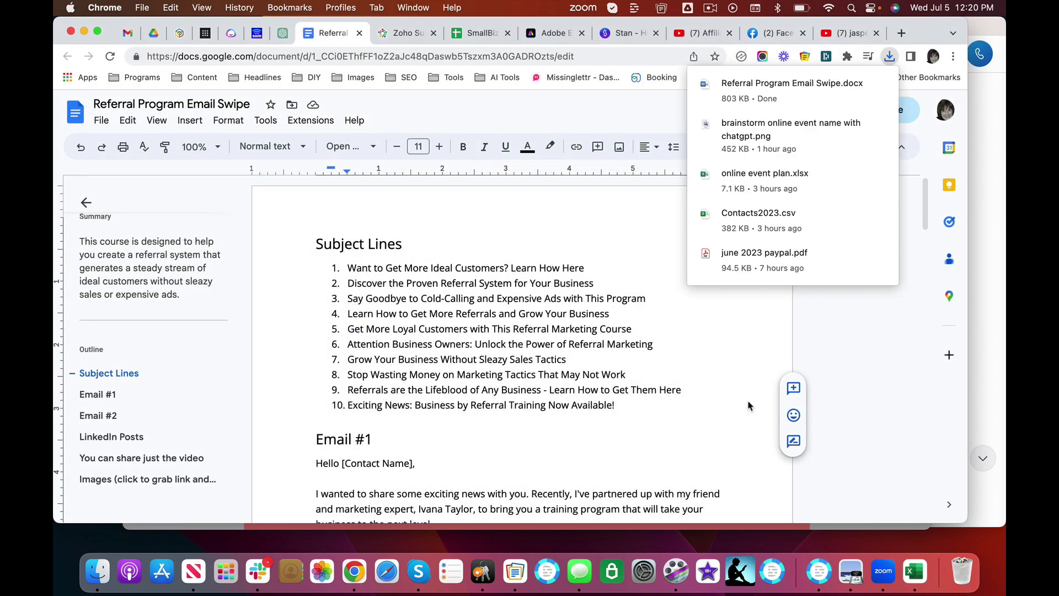
{"action": "scroll", "coordinate": [535, 450], "scroll_direction": "down", "scroll_amount": 10}
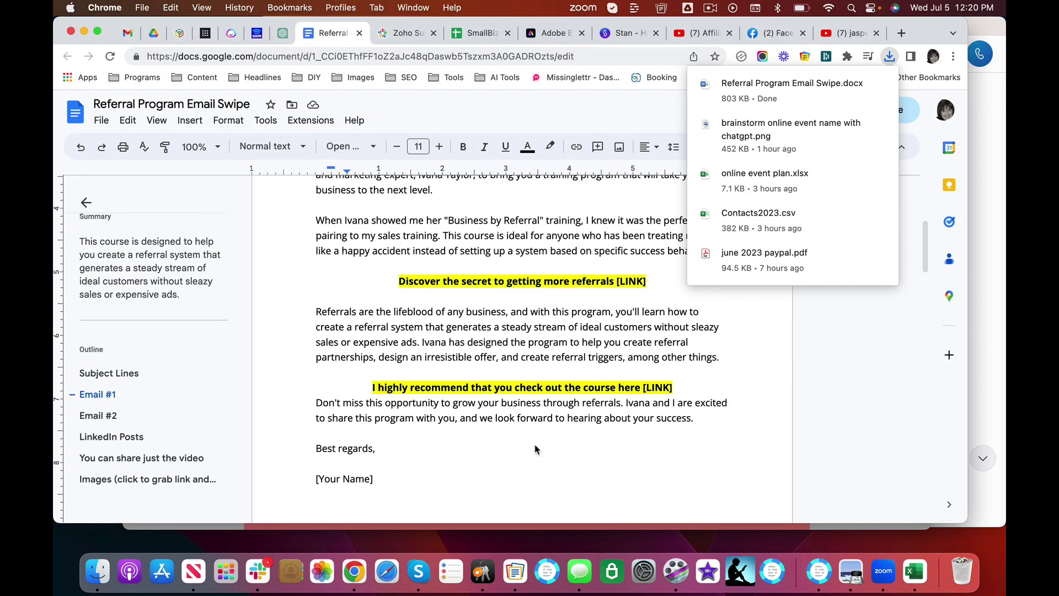
{"action": "scroll", "coordinate": [535, 449], "scroll_direction": "up", "scroll_amount": 10}
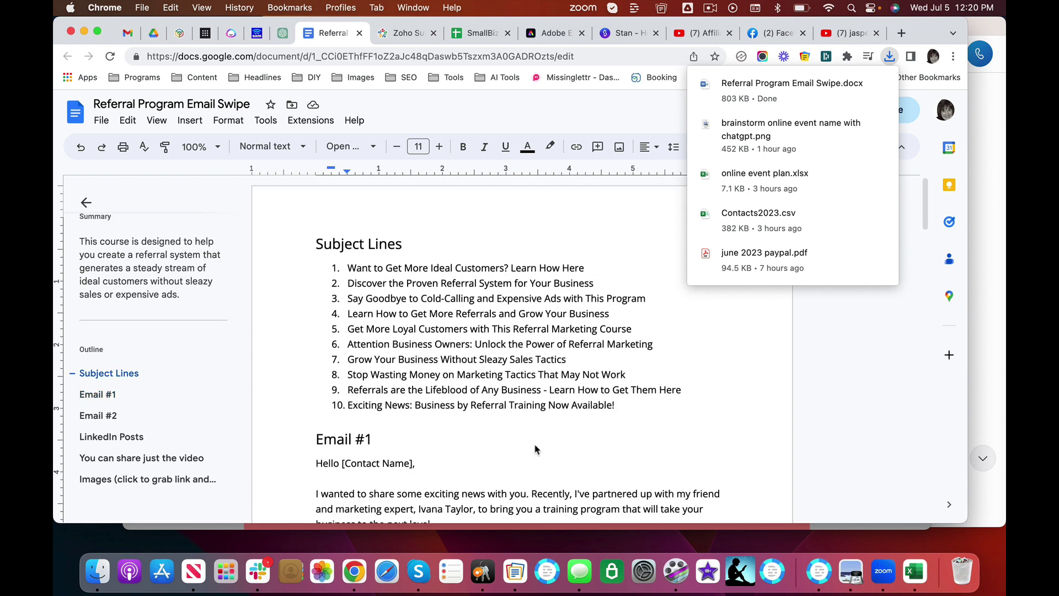
{"action": "left_click", "coordinate": [460, 329]}
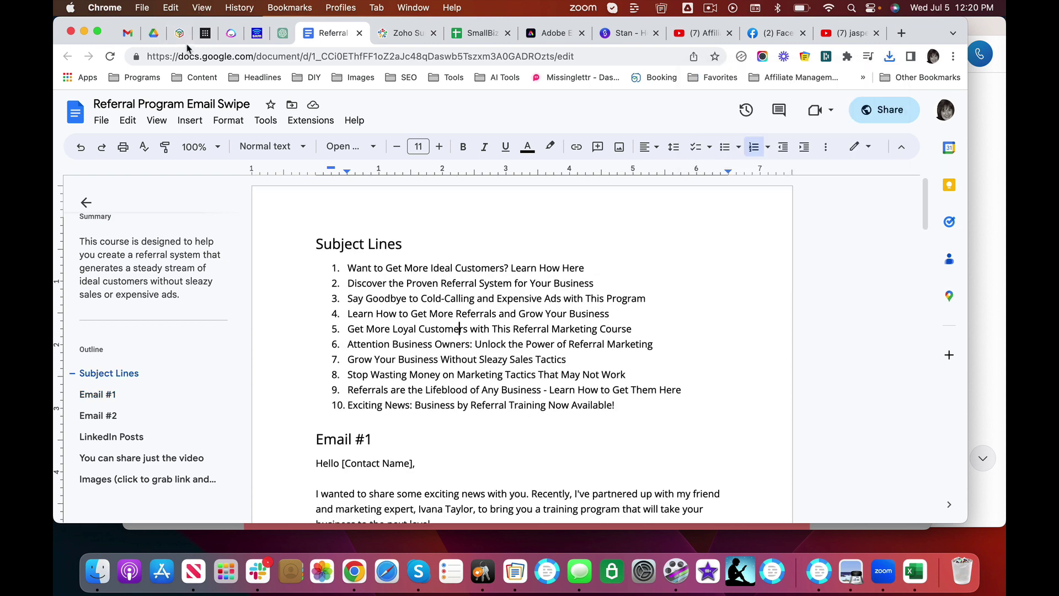
Step: Upload ReferralProgramEmailSwipe.docx from the computer as the Referral Course campaign's context document
{"action": "left_click", "coordinate": [230, 33]}
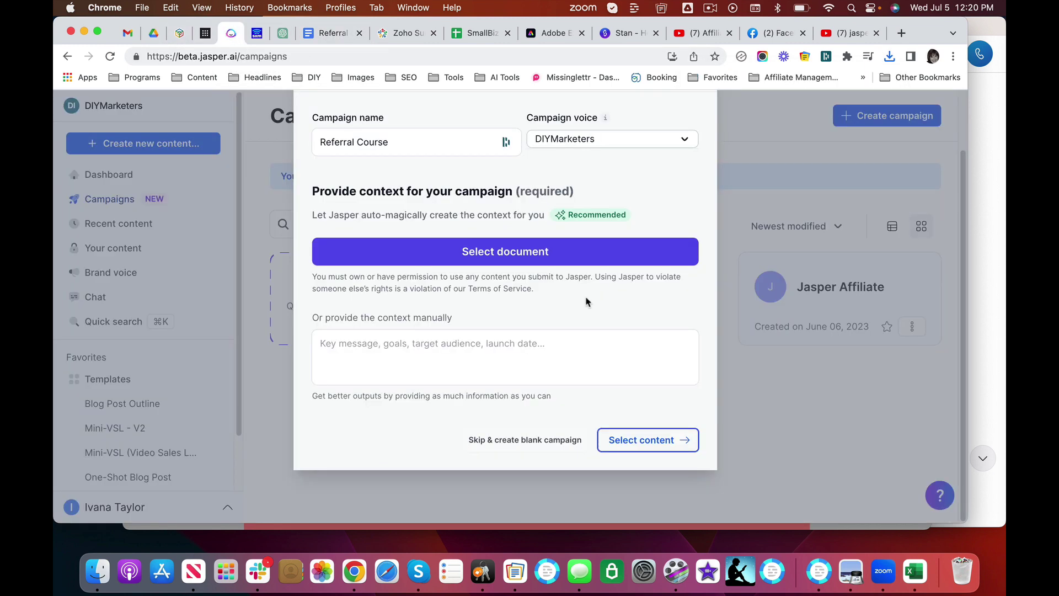
{"action": "left_click", "coordinate": [478, 253]}
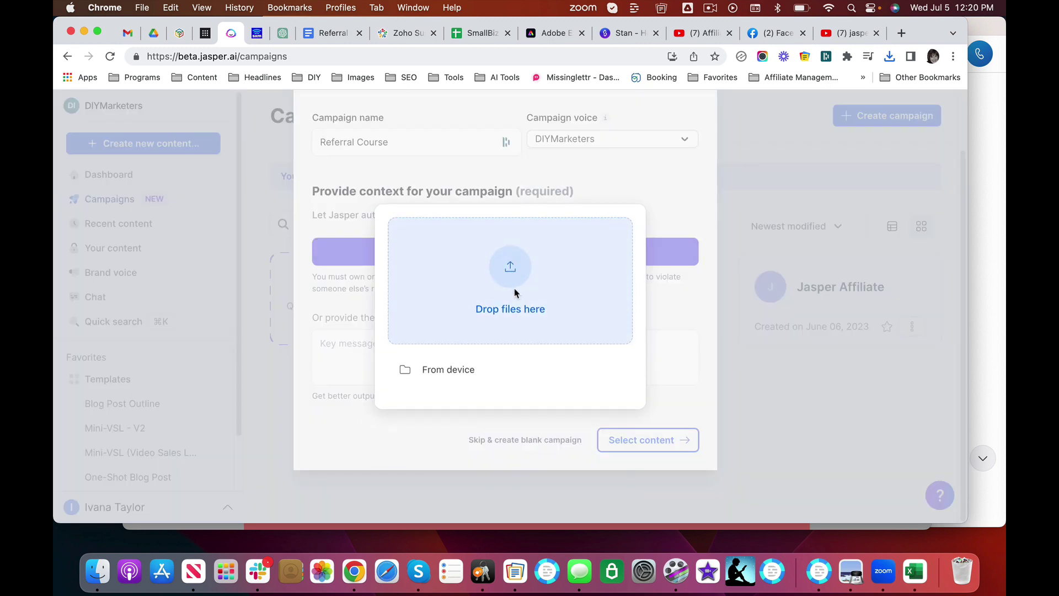
{"action": "left_click", "coordinate": [450, 370]}
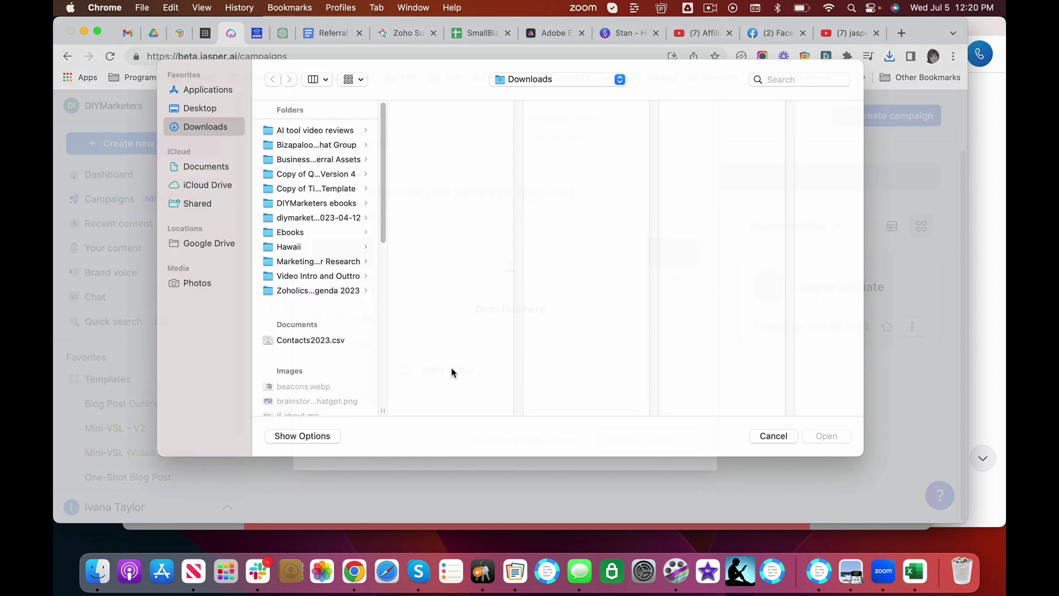
{"action": "left_click", "coordinate": [307, 367]}
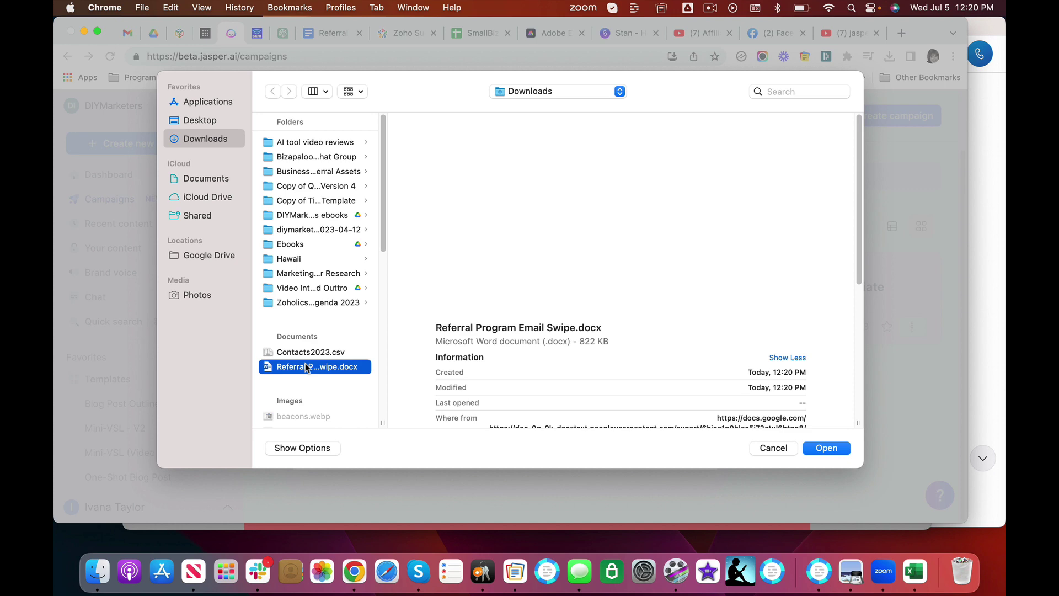
{"action": "left_click", "coordinate": [828, 448]}
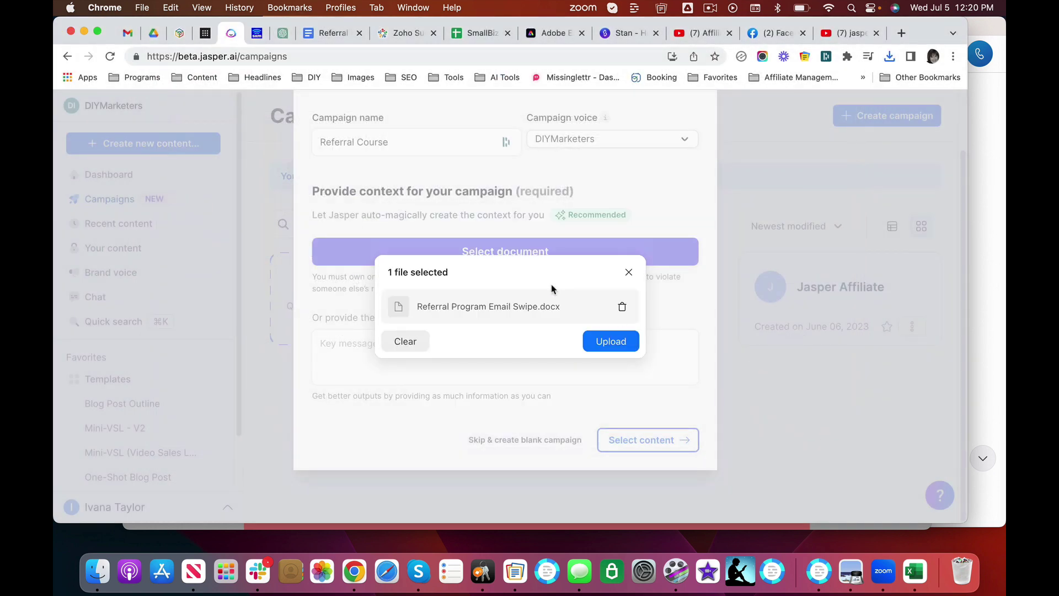
{"action": "left_click", "coordinate": [607, 341]}
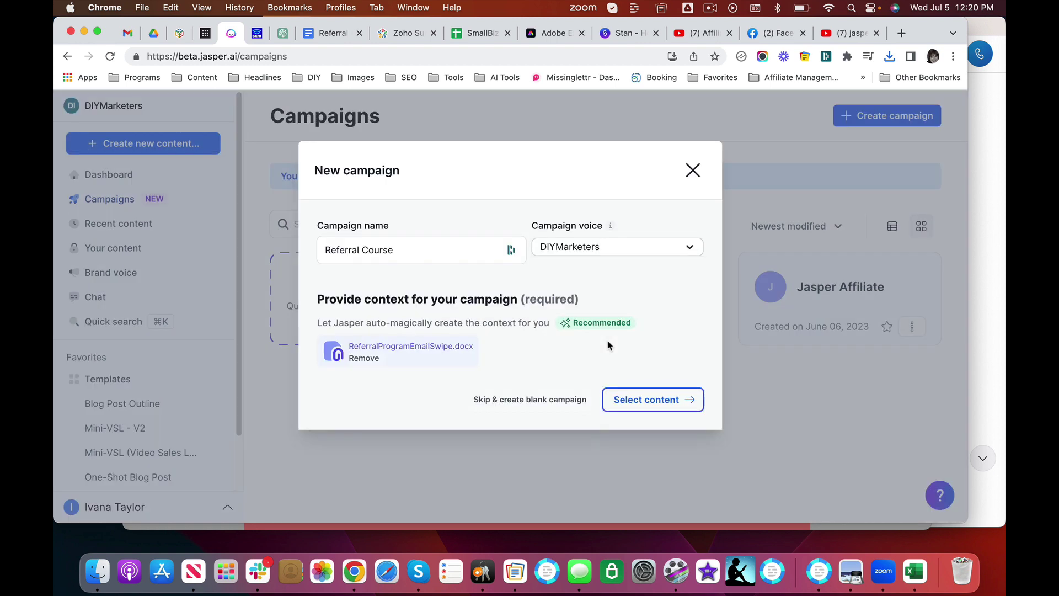
Step: Select Facebook image ad, Landing page, Promotional email sequence and TikTok script as campaign content
{"action": "left_click", "coordinate": [656, 405]}
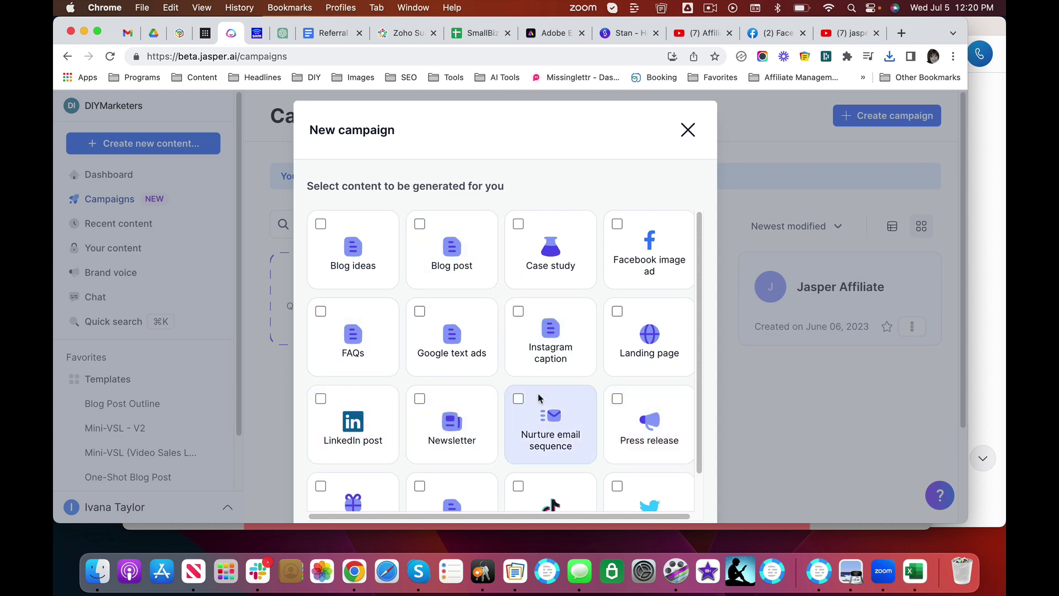
{"action": "scroll", "coordinate": [538, 393], "scroll_direction": "down", "scroll_amount": 2}
{"action": "scroll", "coordinate": [538, 393], "scroll_direction": "up", "scroll_amount": 2}
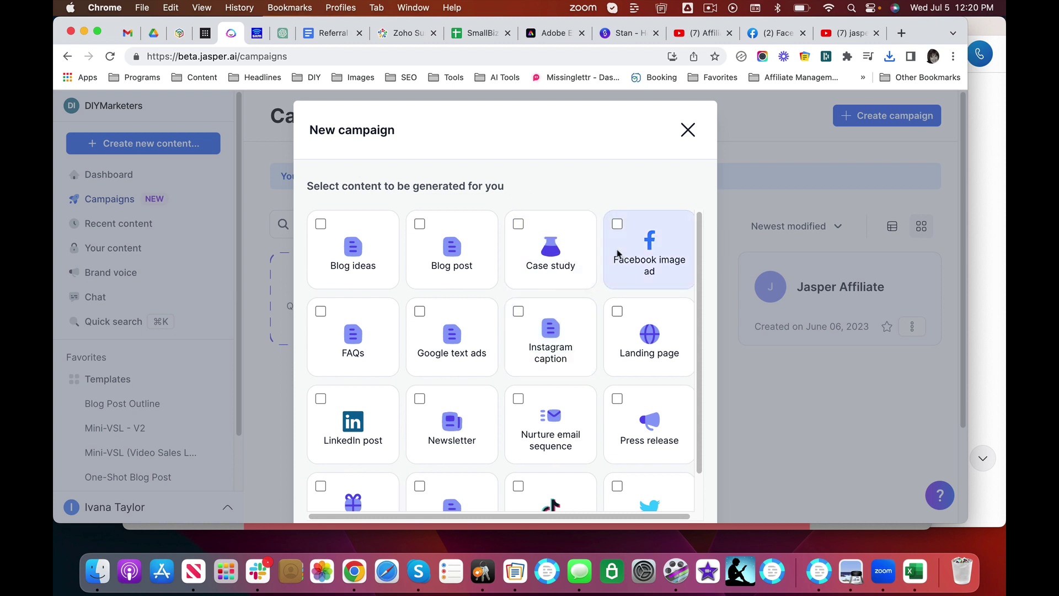
{"action": "left_click", "coordinate": [618, 225]}
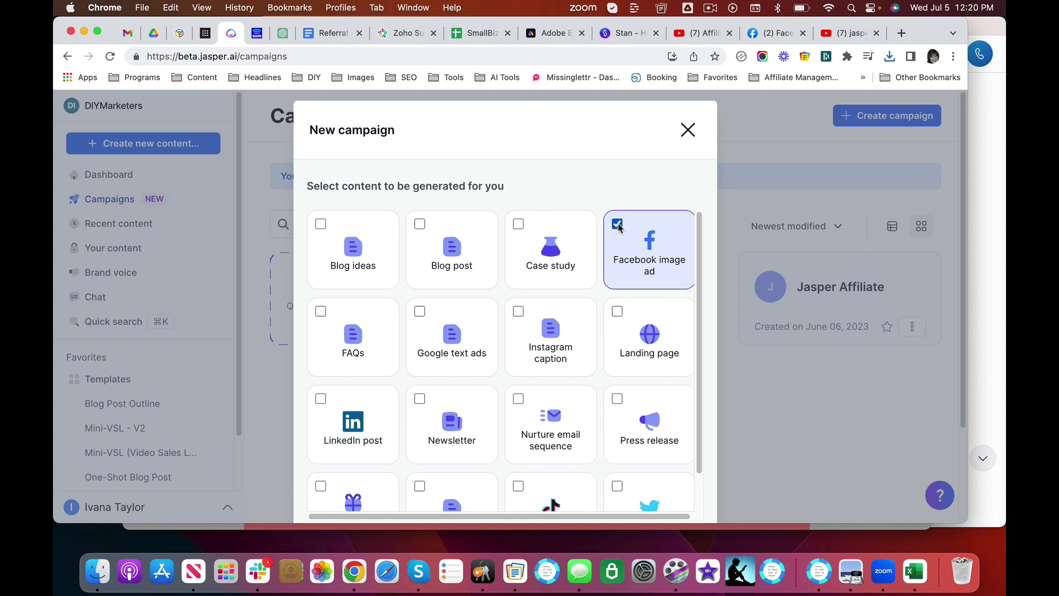
{"action": "left_click", "coordinate": [618, 313]}
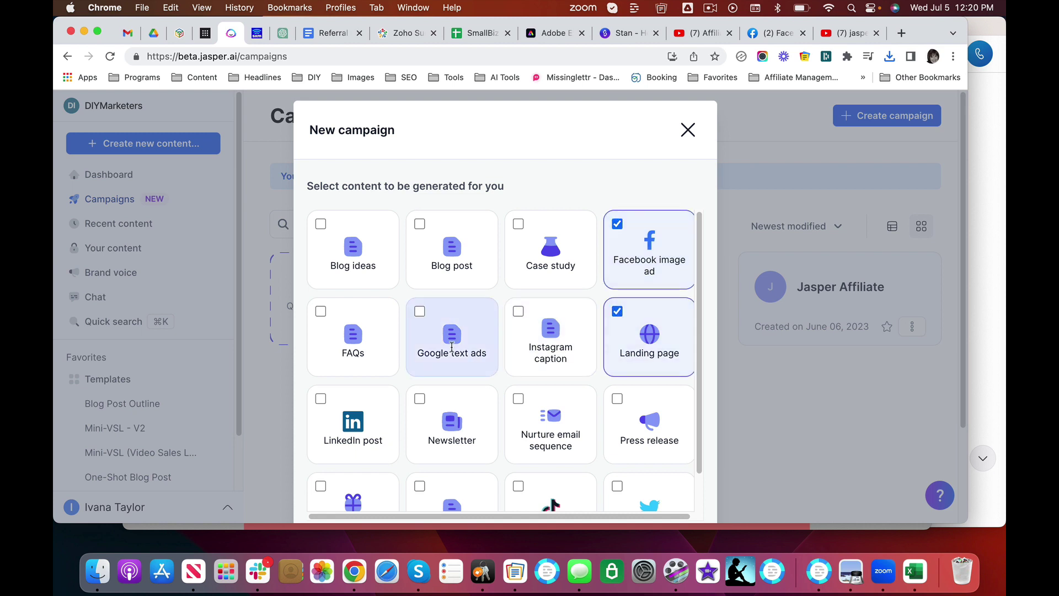
{"action": "scroll", "coordinate": [371, 365], "scroll_direction": "down", "scroll_amount": 2}
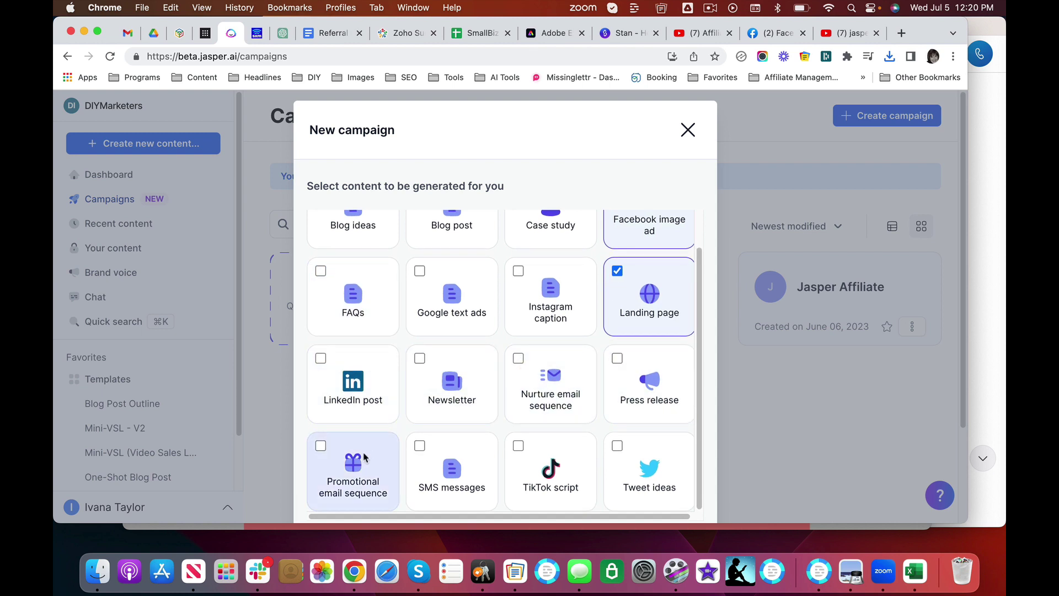
{"action": "left_click", "coordinate": [318, 448]}
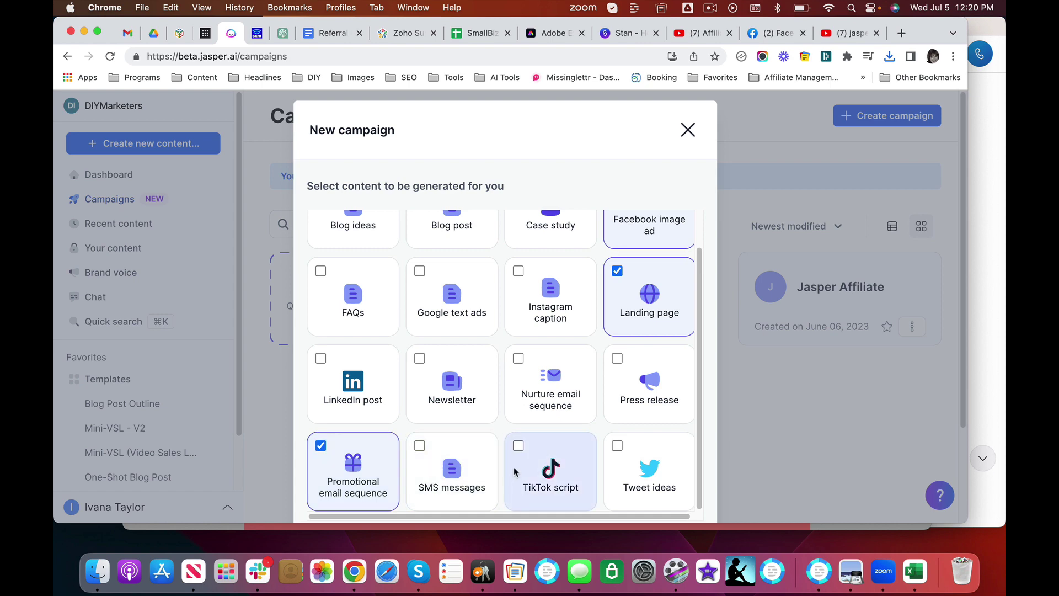
{"action": "left_click", "coordinate": [519, 444]}
Step: Add LinkedIn post, Case study, Instagram caption, FAQs and Blog ideas, then generate the campaign
{"action": "scroll", "coordinate": [611, 414], "scroll_direction": "down", "scroll_amount": 3}
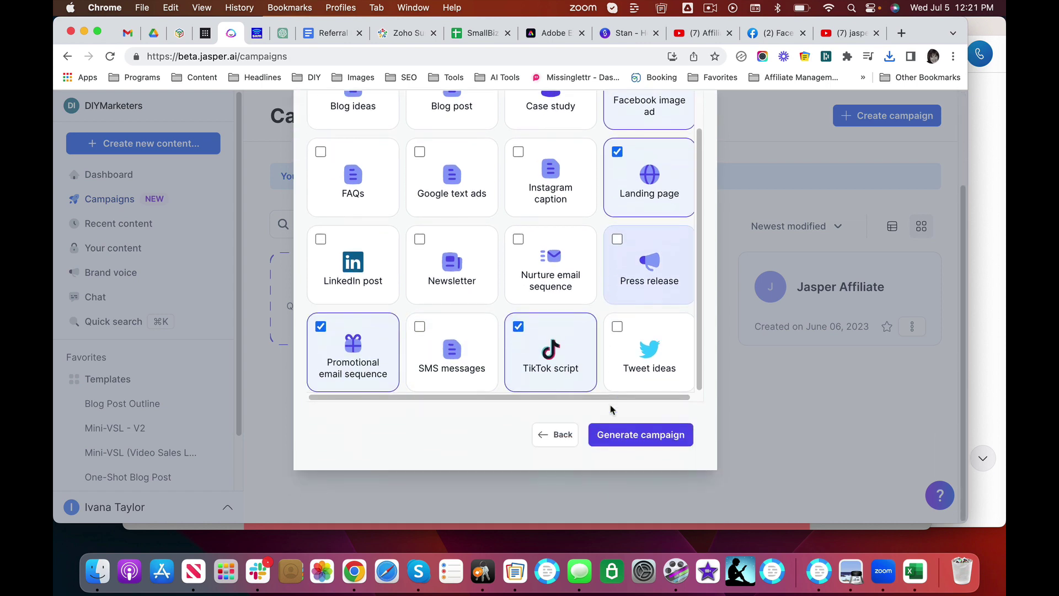
{"action": "scroll", "coordinate": [611, 410], "scroll_direction": "up", "scroll_amount": 3}
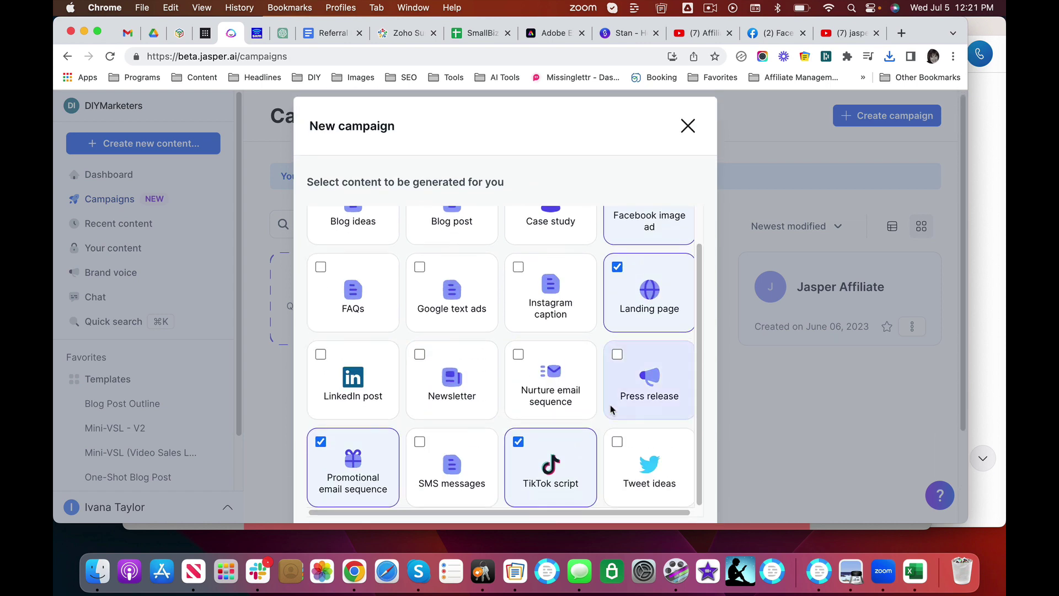
{"action": "left_click", "coordinate": [320, 355]}
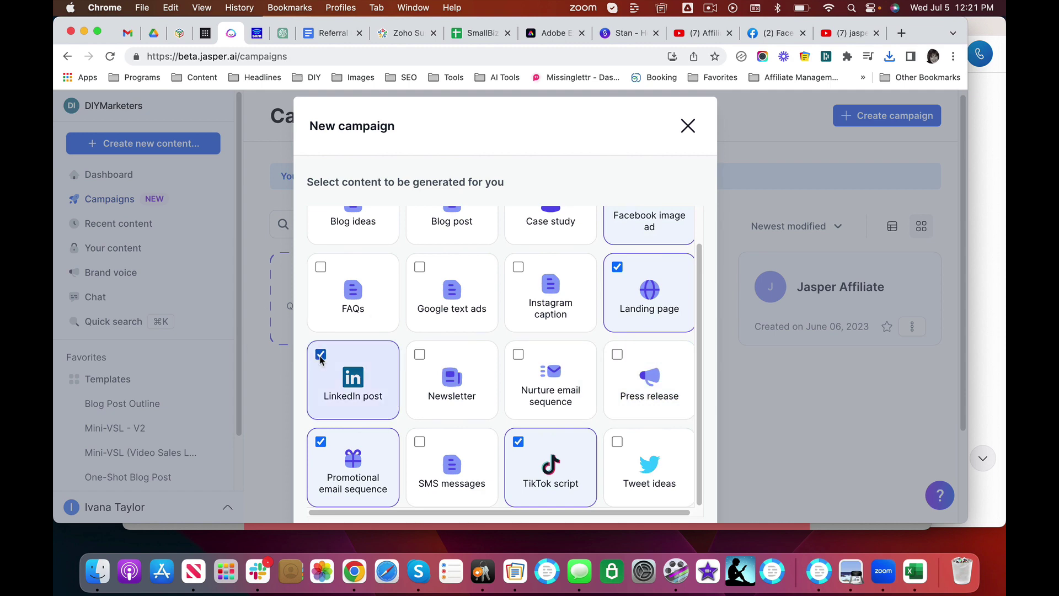
{"action": "scroll", "coordinate": [555, 375], "scroll_direction": "down", "scroll_amount": 3}
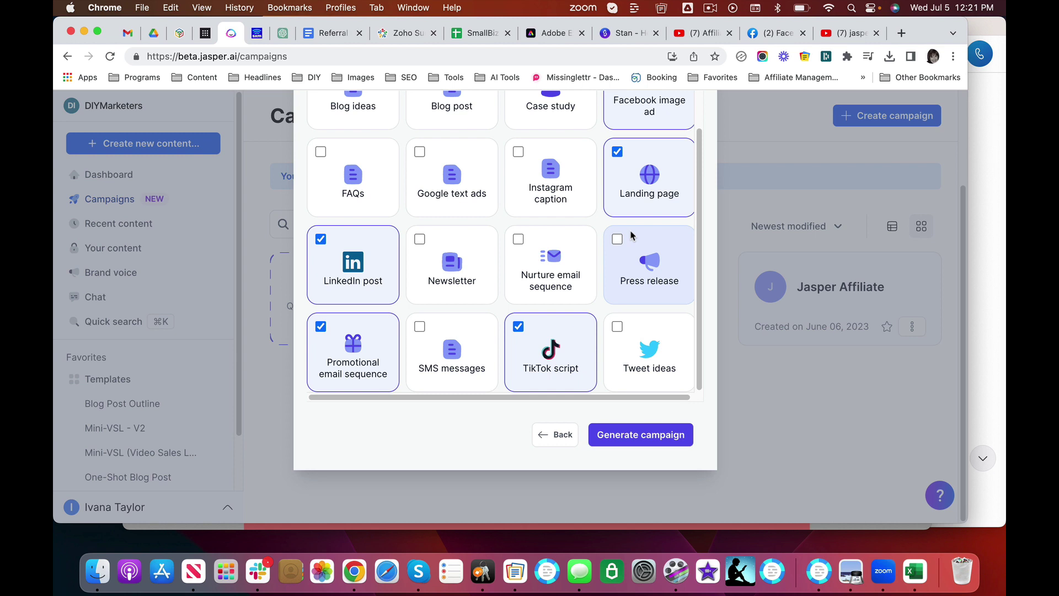
{"action": "scroll", "coordinate": [530, 320], "scroll_direction": "up", "scroll_amount": 1}
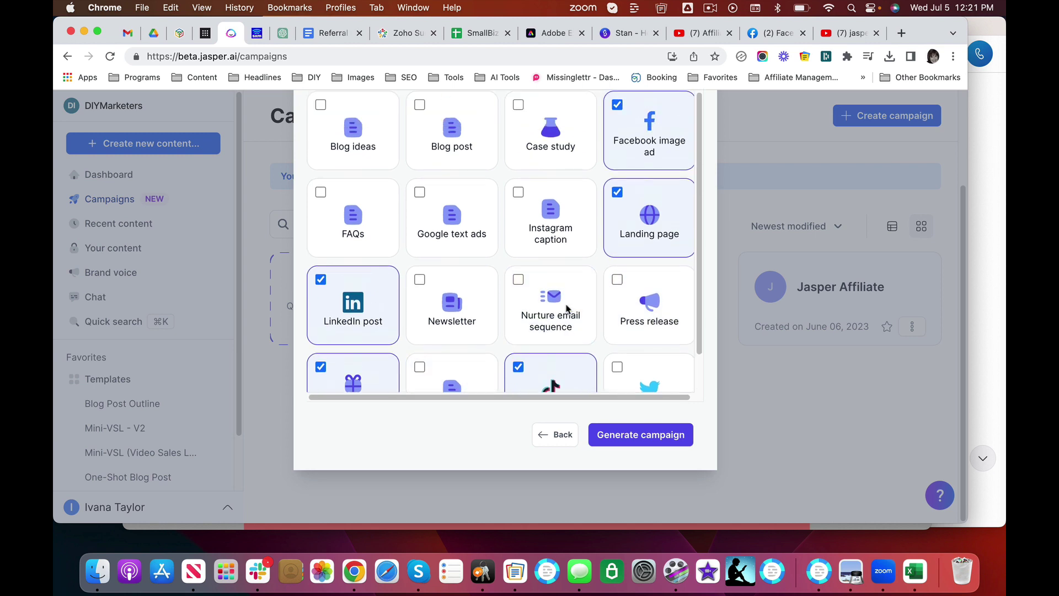
{"action": "left_click", "coordinate": [519, 105]}
{"action": "left_click", "coordinate": [519, 193]}
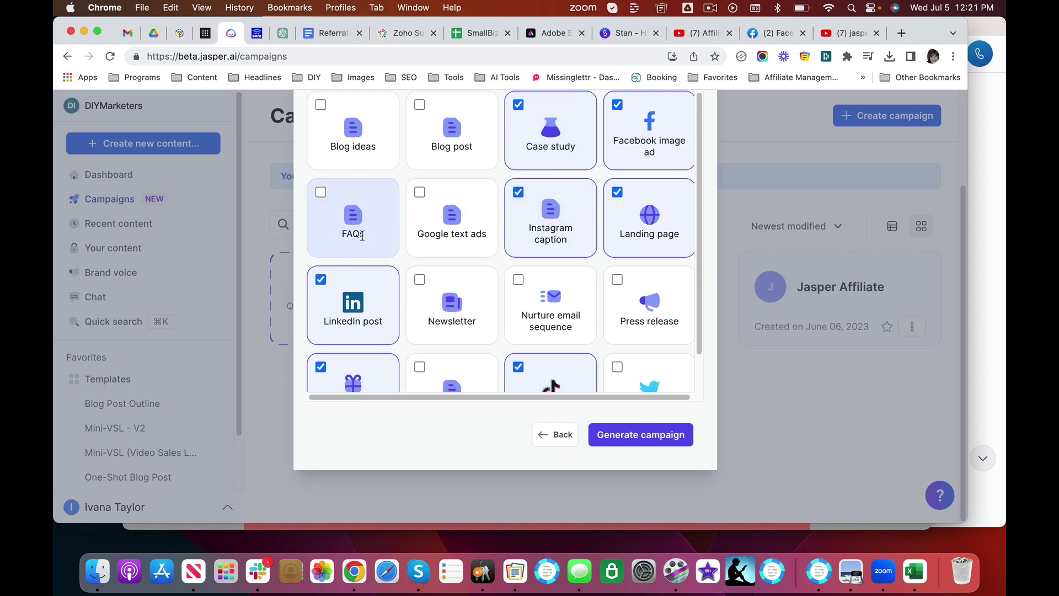
{"action": "scroll", "coordinate": [436, 229], "scroll_direction": "up", "scroll_amount": 2}
{"action": "left_click", "coordinate": [320, 252]}
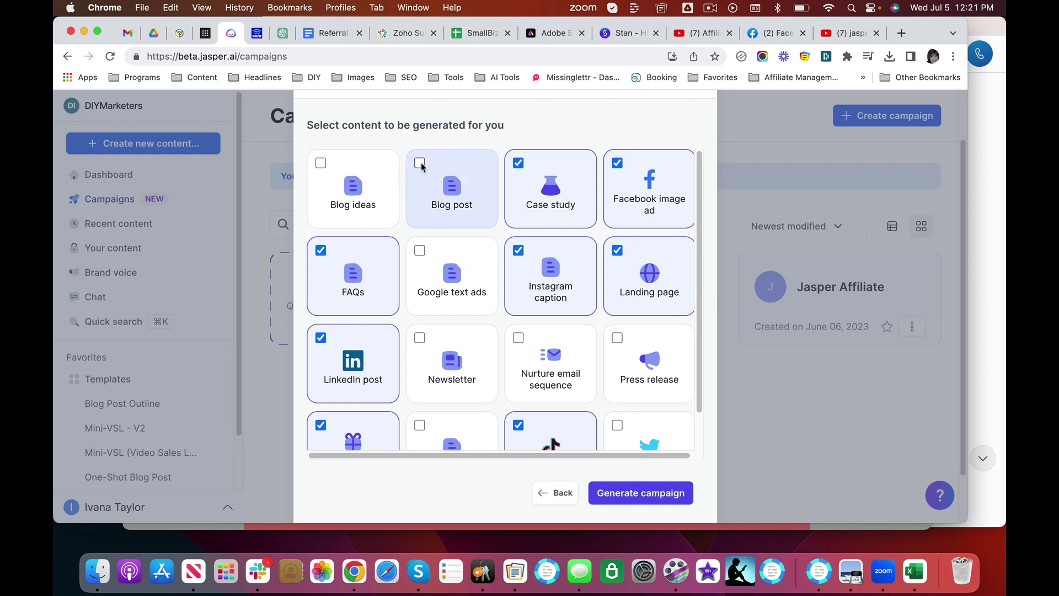
{"action": "left_click", "coordinate": [320, 163]}
{"action": "scroll", "coordinate": [549, 291], "scroll_direction": "down", "scroll_amount": 2}
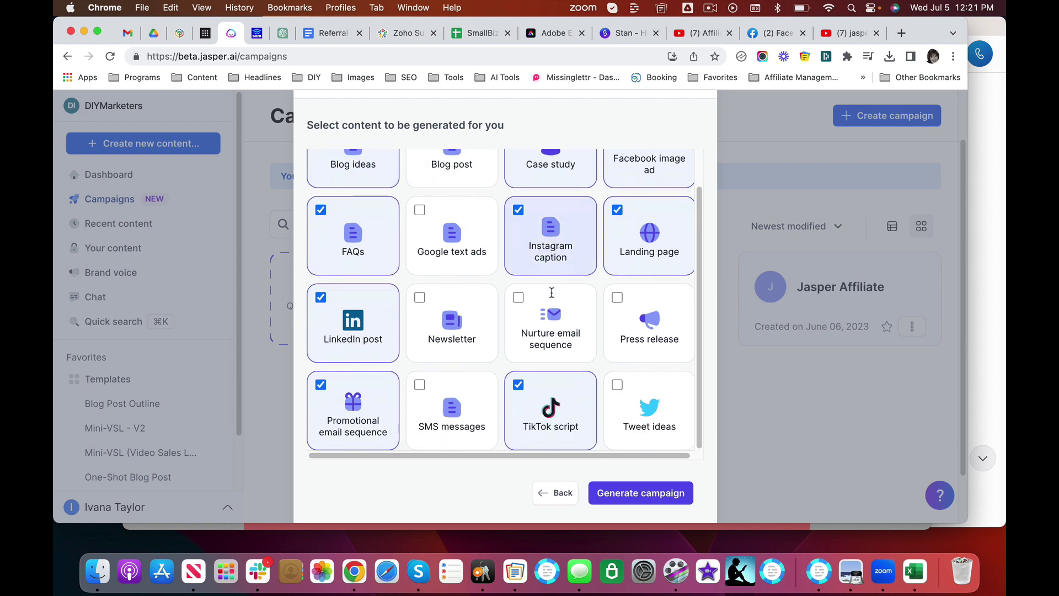
{"action": "left_click", "coordinate": [628, 495]}
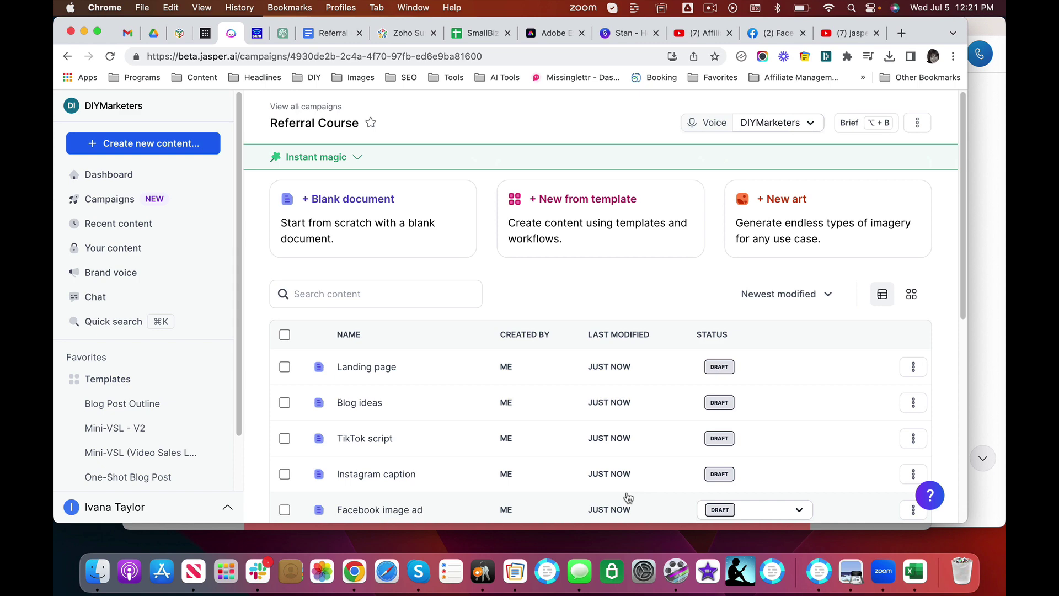
Step: Scroll through the Referral Course content table to review the nine generated drafts
{"action": "scroll", "coordinate": [575, 293], "scroll_direction": "down", "scroll_amount": 5}
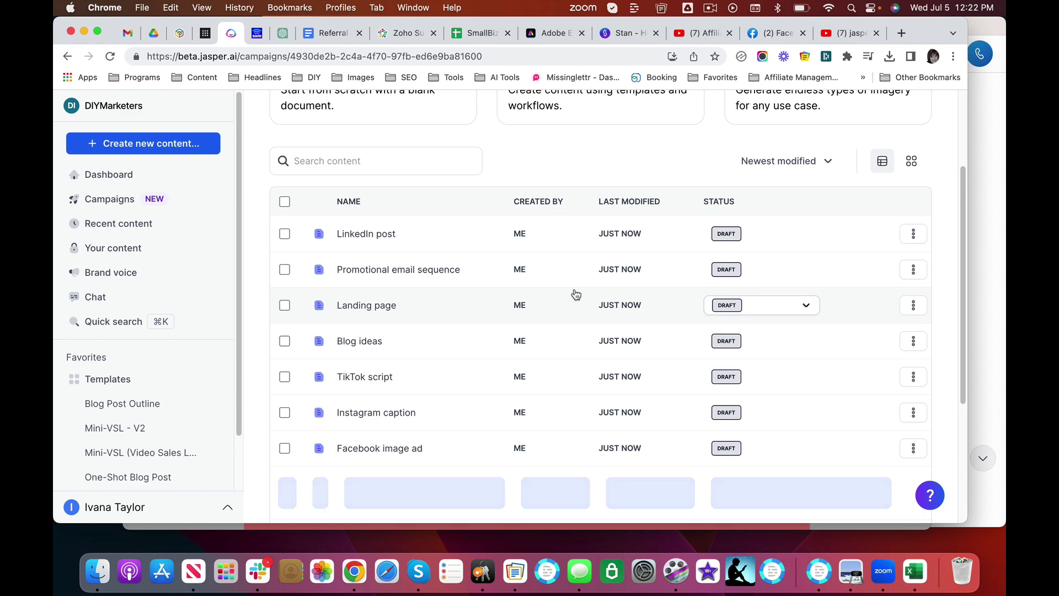
{"action": "scroll", "coordinate": [575, 294], "scroll_direction": "down", "scroll_amount": 2}
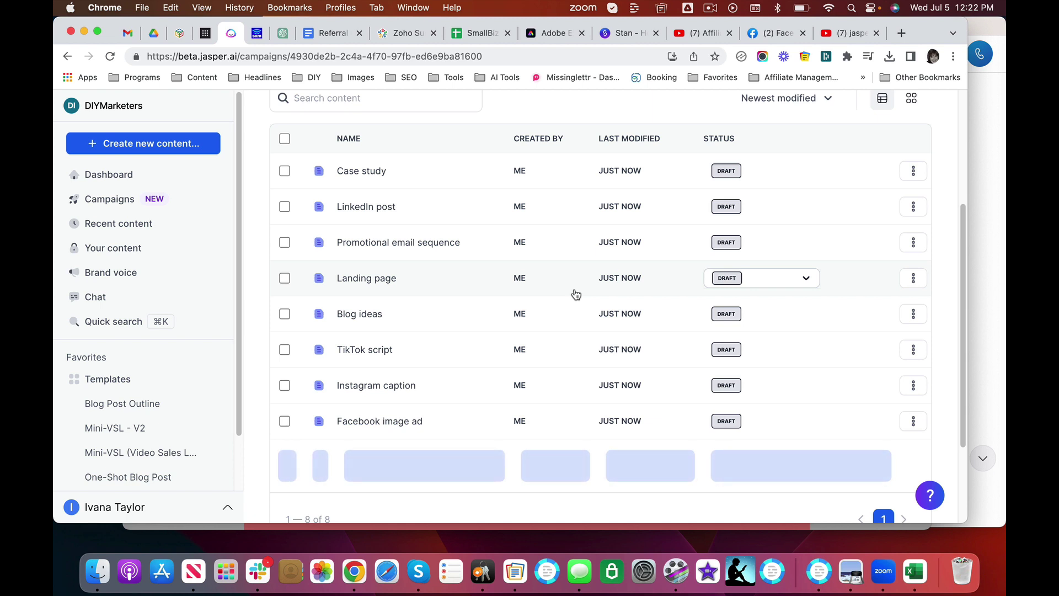
{"action": "scroll", "coordinate": [576, 294], "scroll_direction": "up", "scroll_amount": 3}
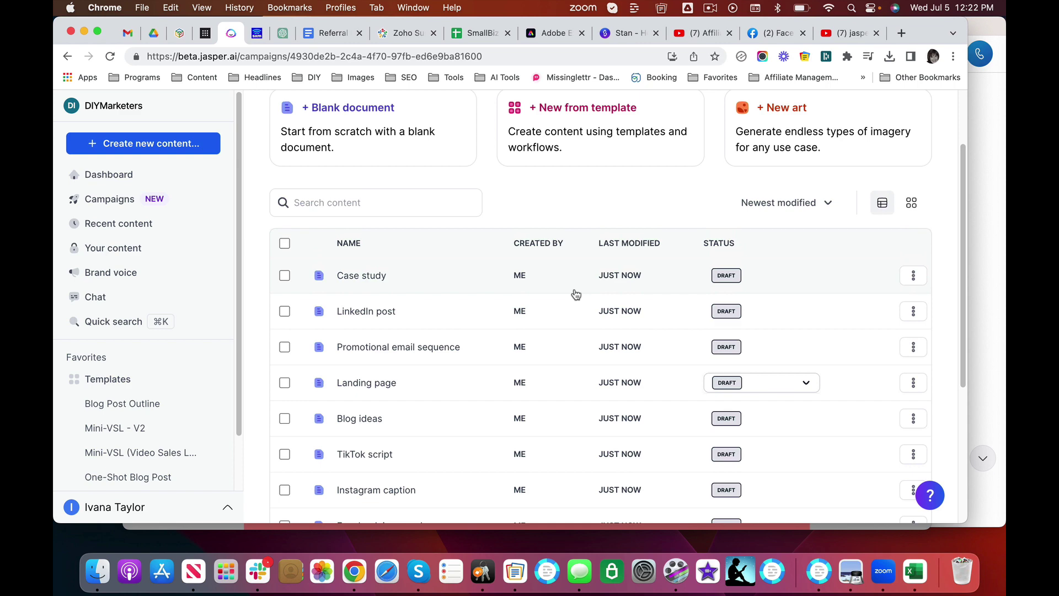
{"action": "scroll", "coordinate": [576, 294], "scroll_direction": "down", "scroll_amount": 5}
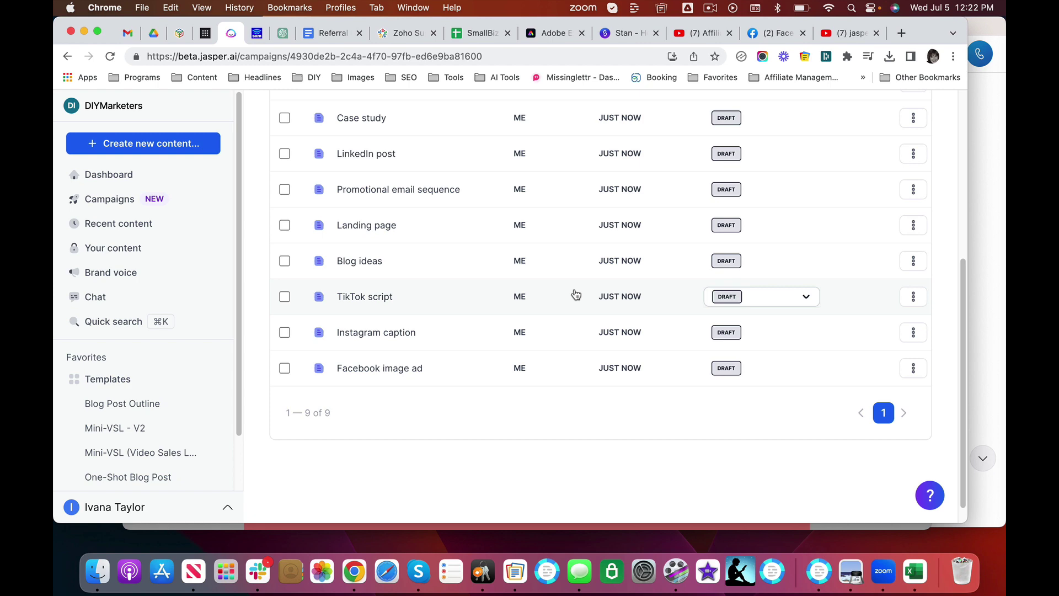
{"action": "scroll", "coordinate": [577, 294], "scroll_direction": "up", "scroll_amount": 4}
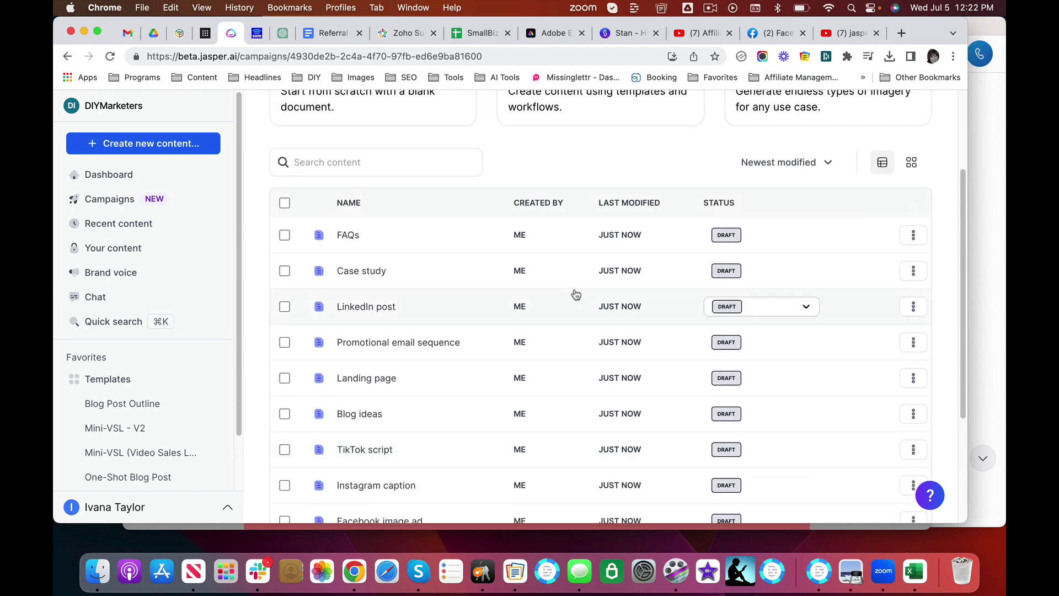
{"action": "scroll", "coordinate": [353, 239], "scroll_direction": "up", "scroll_amount": 3}
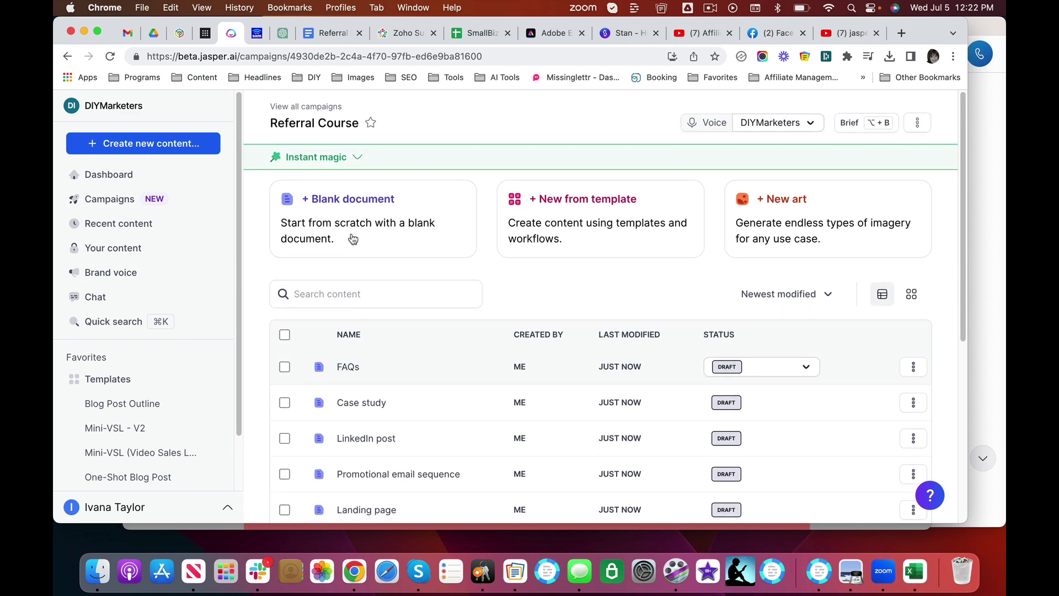
{"action": "scroll", "coordinate": [353, 239], "scroll_direction": "down", "scroll_amount": 2}
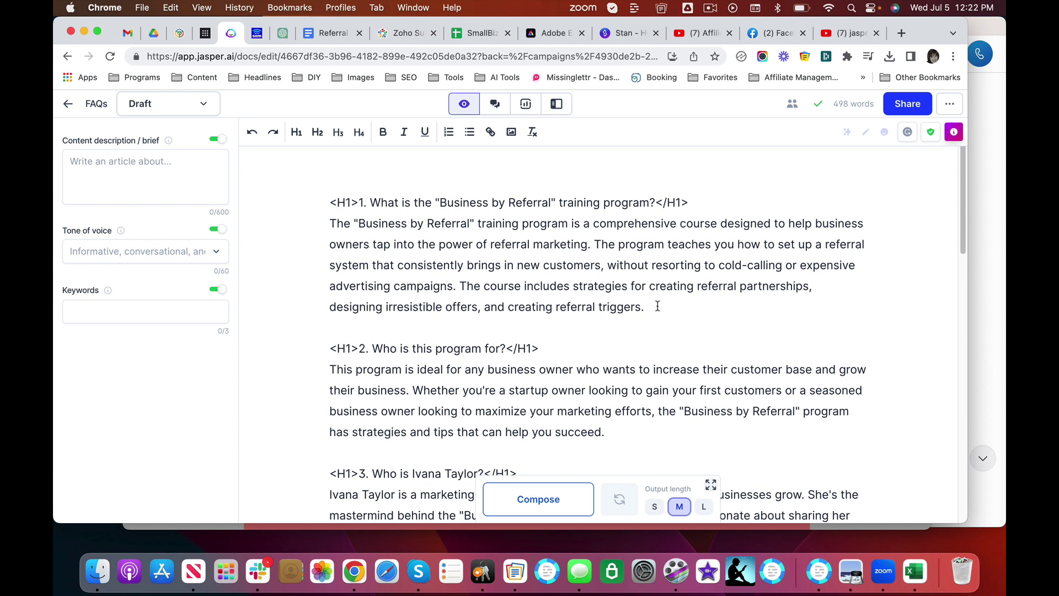
Step: Delete the extra word 'the' from the first FAQs H1 heading, then read through the draft
{"action": "double_click", "coordinate": [423, 203]}
{"action": "key", "text": "BackSpace"}
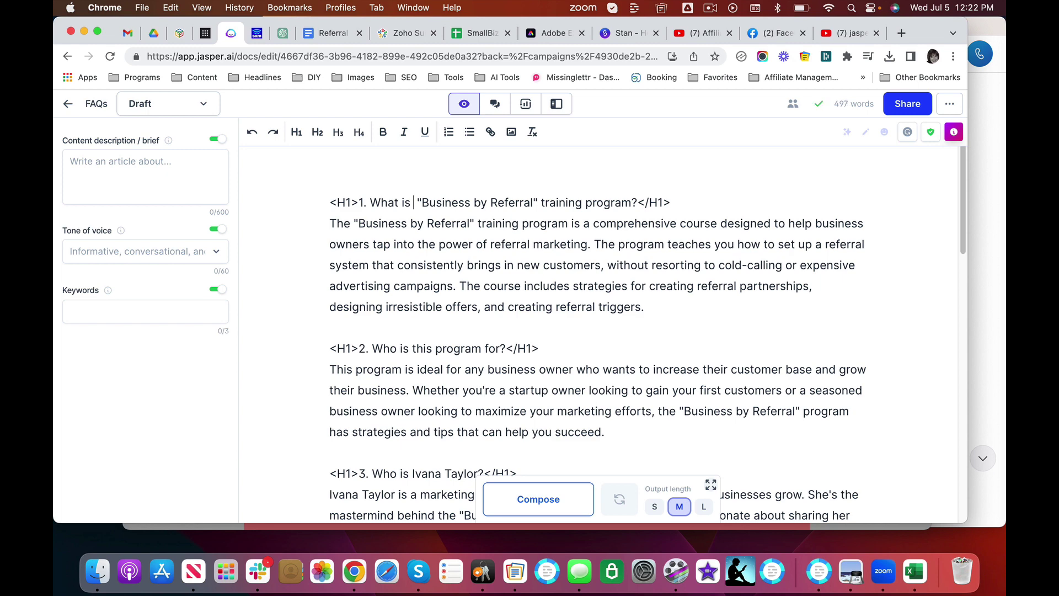
{"action": "key", "text": "BackSpace"}
{"action": "scroll", "coordinate": [532, 279], "scroll_direction": "down", "scroll_amount": 2}
{"action": "scroll", "coordinate": [533, 279], "scroll_direction": "down", "scroll_amount": 3}
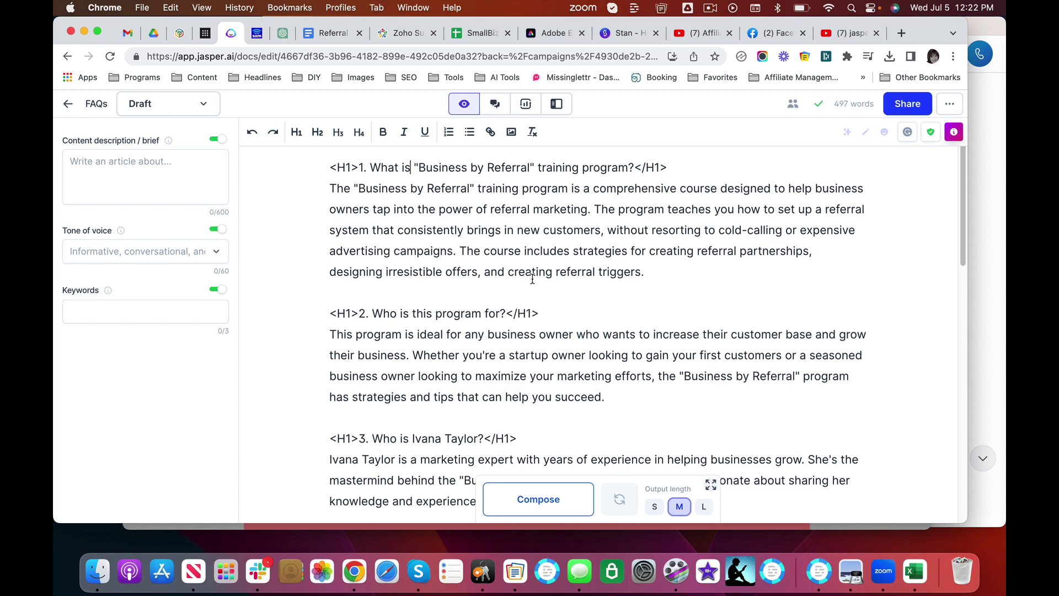
{"action": "scroll", "coordinate": [621, 301], "scroll_direction": "down", "scroll_amount": 7}
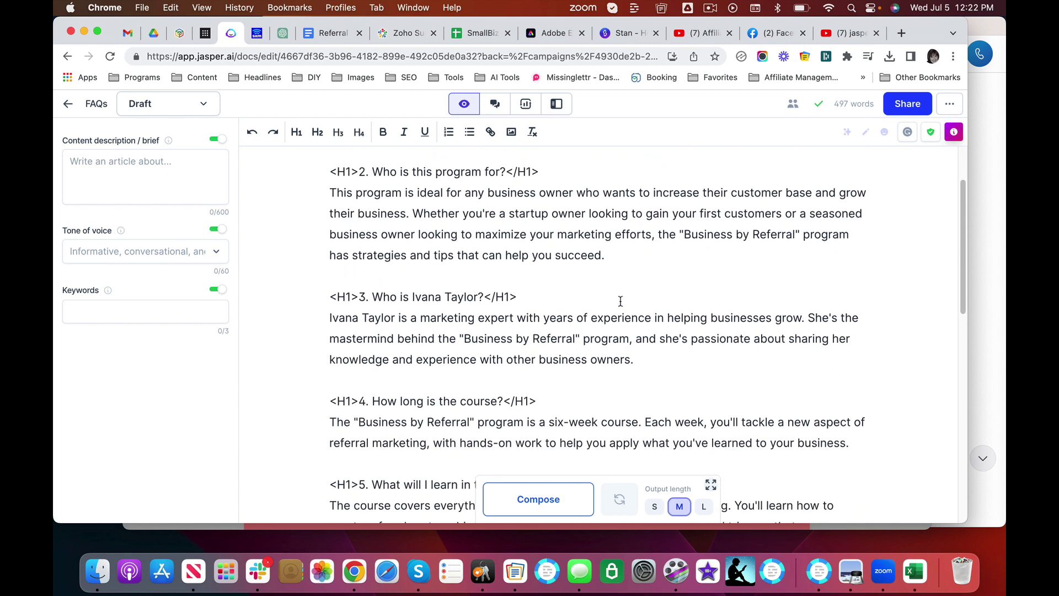
{"action": "scroll", "coordinate": [611, 317], "scroll_direction": "down", "scroll_amount": 5}
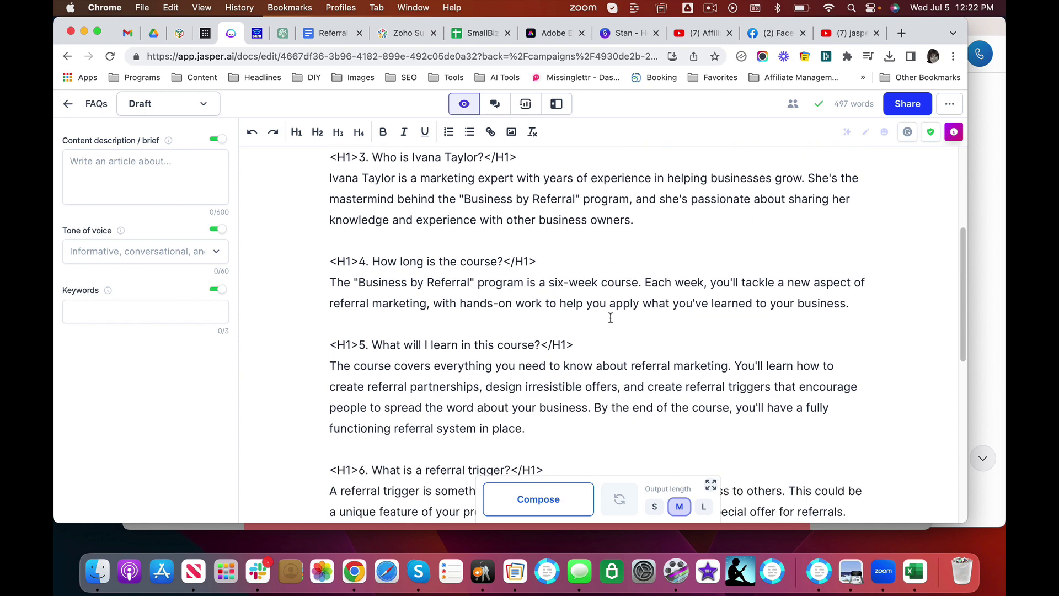
{"action": "scroll", "coordinate": [659, 362], "scroll_direction": "down", "scroll_amount": 15}
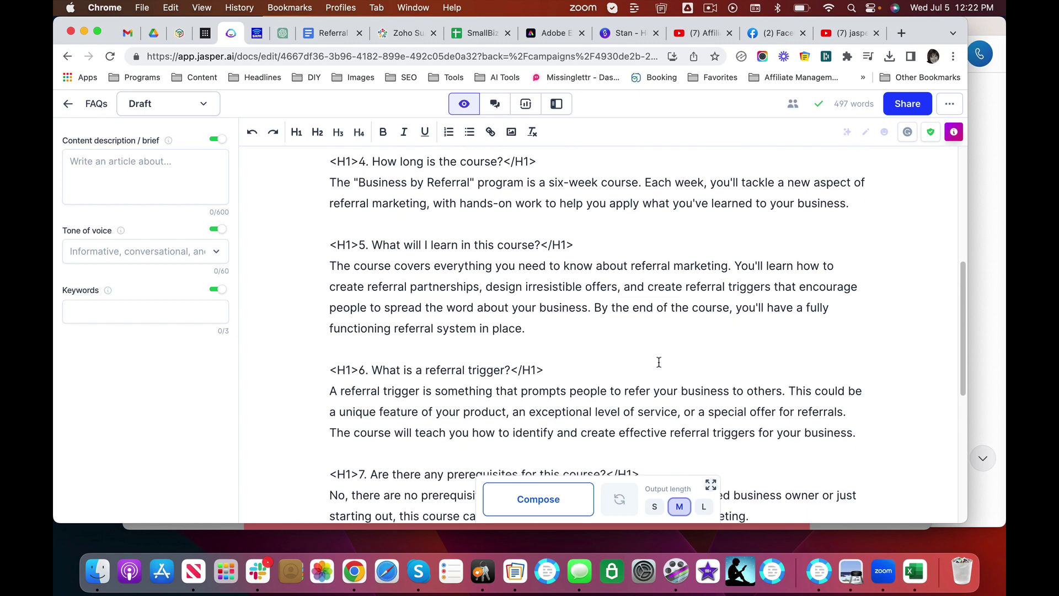
{"action": "scroll", "coordinate": [659, 362], "scroll_direction": "down", "scroll_amount": 3}
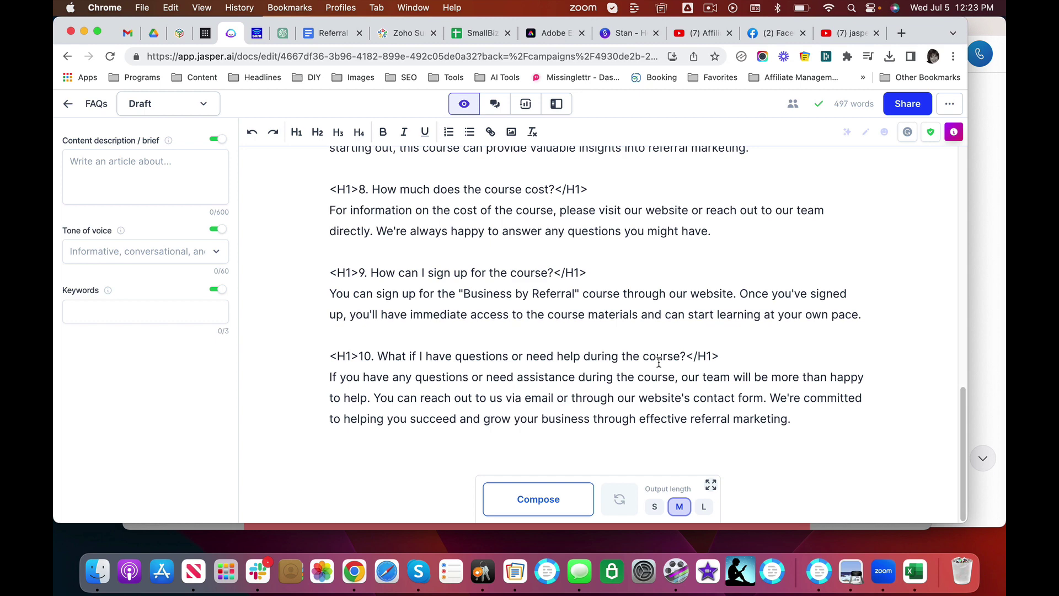
{"action": "scroll", "coordinate": [659, 362], "scroll_direction": "up", "scroll_amount": 20}
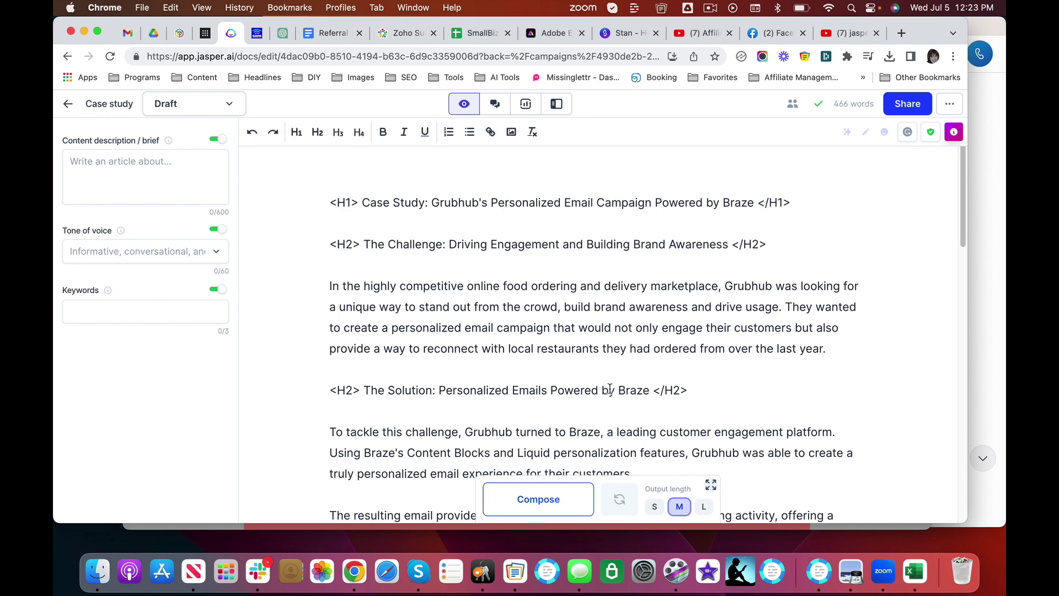
Step: Read through the Grubhub Braze Case study draft, then go back to the Referral Course document list
{"action": "scroll", "coordinate": [610, 389], "scroll_direction": "down", "scroll_amount": 1}
{"action": "scroll", "coordinate": [610, 390], "scroll_direction": "down", "scroll_amount": 2}
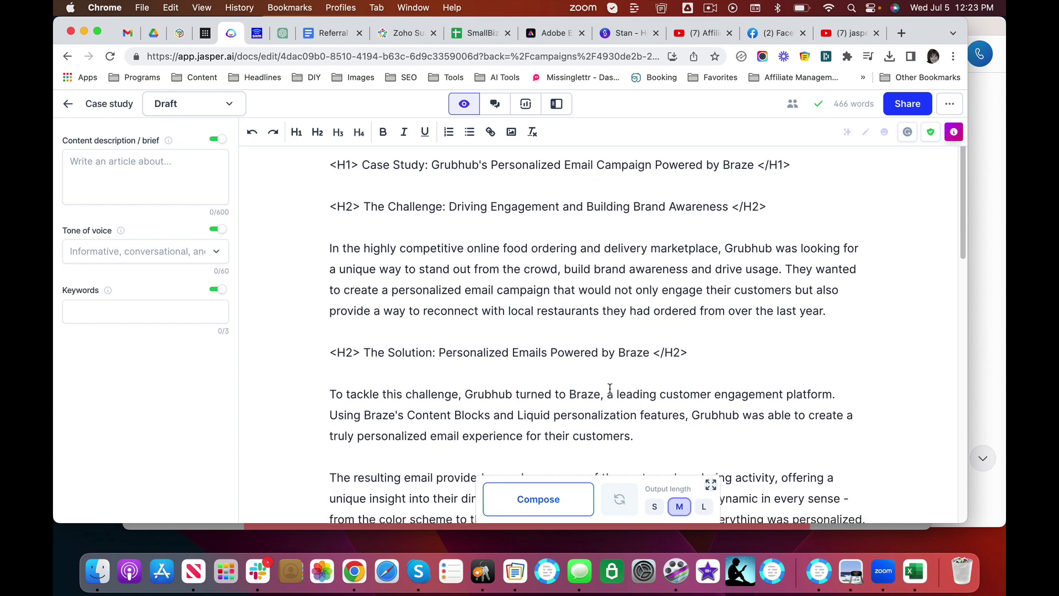
{"action": "scroll", "coordinate": [611, 389], "scroll_direction": "down", "scroll_amount": 3}
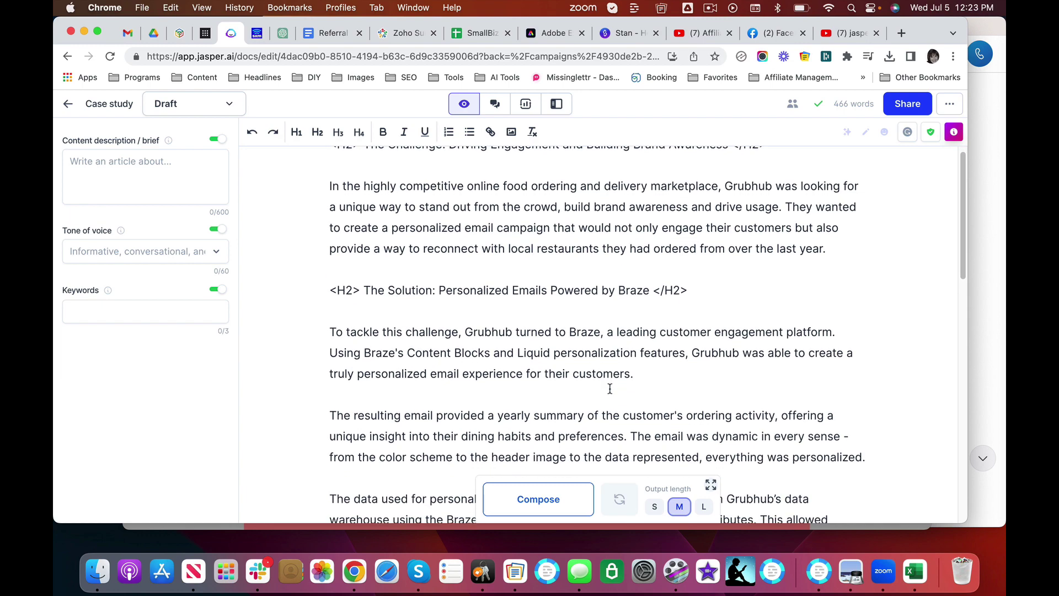
{"action": "scroll", "coordinate": [610, 389], "scroll_direction": "down", "scroll_amount": 5}
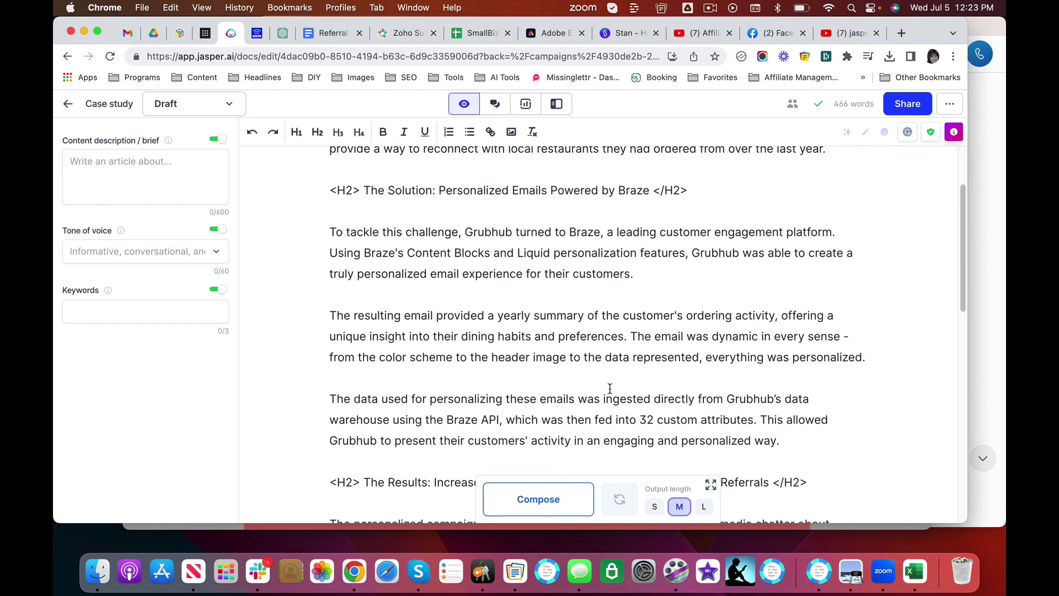
{"action": "scroll", "coordinate": [610, 390], "scroll_direction": "down", "scroll_amount": 10}
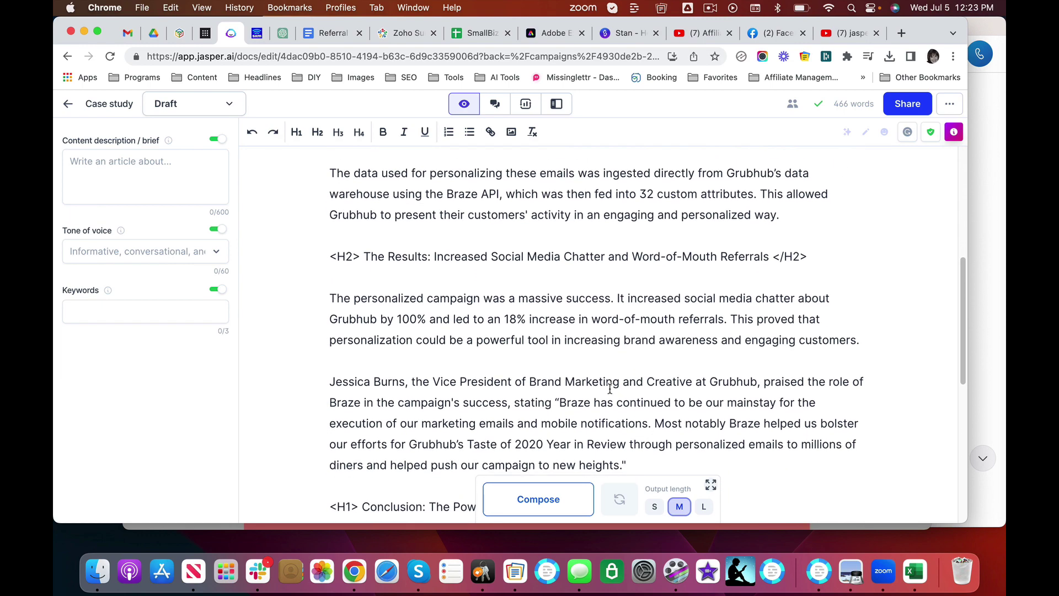
{"action": "scroll", "coordinate": [610, 389], "scroll_direction": "down", "scroll_amount": 10}
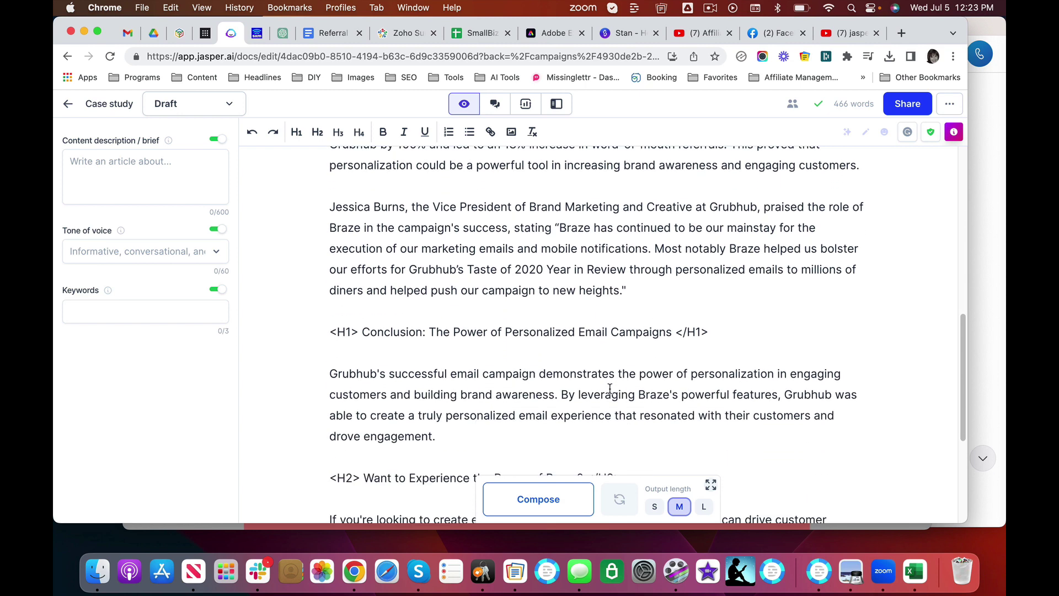
{"action": "scroll", "coordinate": [611, 390], "scroll_direction": "down", "scroll_amount": 3}
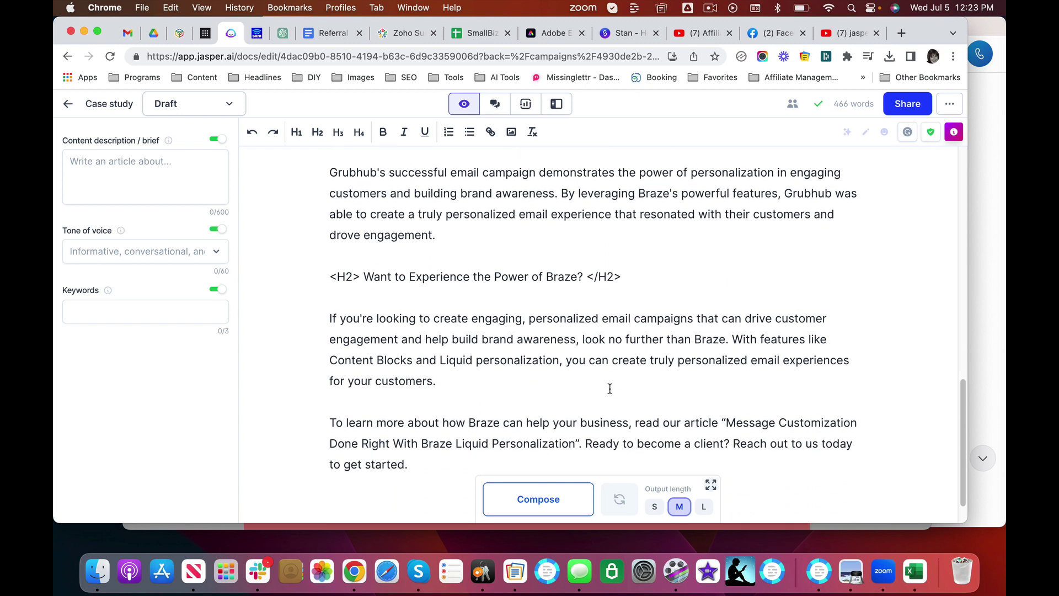
{"action": "scroll", "coordinate": [610, 388], "scroll_direction": "down", "scroll_amount": 2}
{"action": "scroll", "coordinate": [696, 345], "scroll_direction": "up", "scroll_amount": 20}
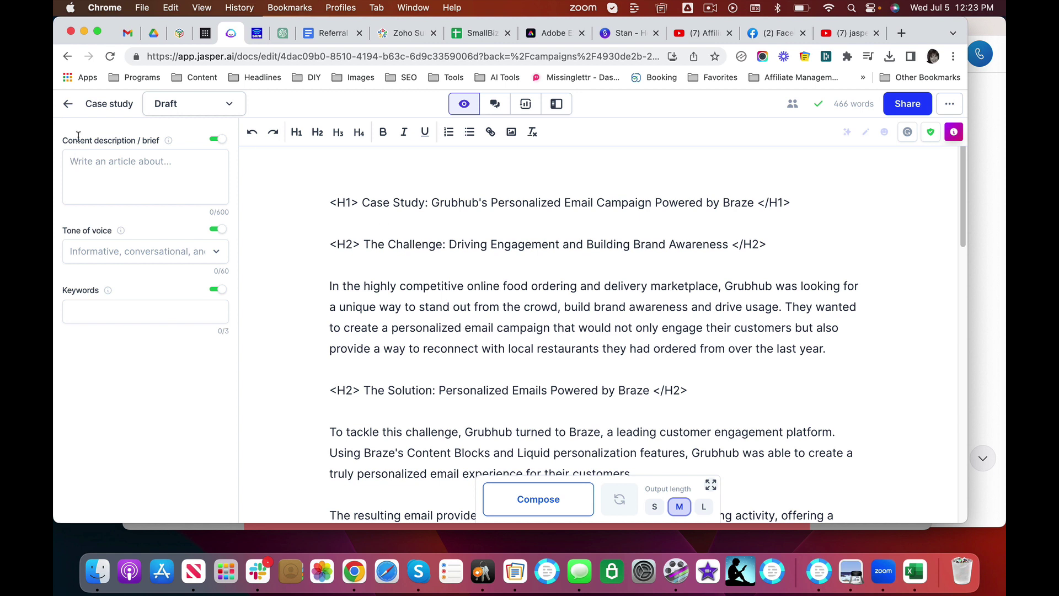
{"action": "left_click", "coordinate": [68, 105]}
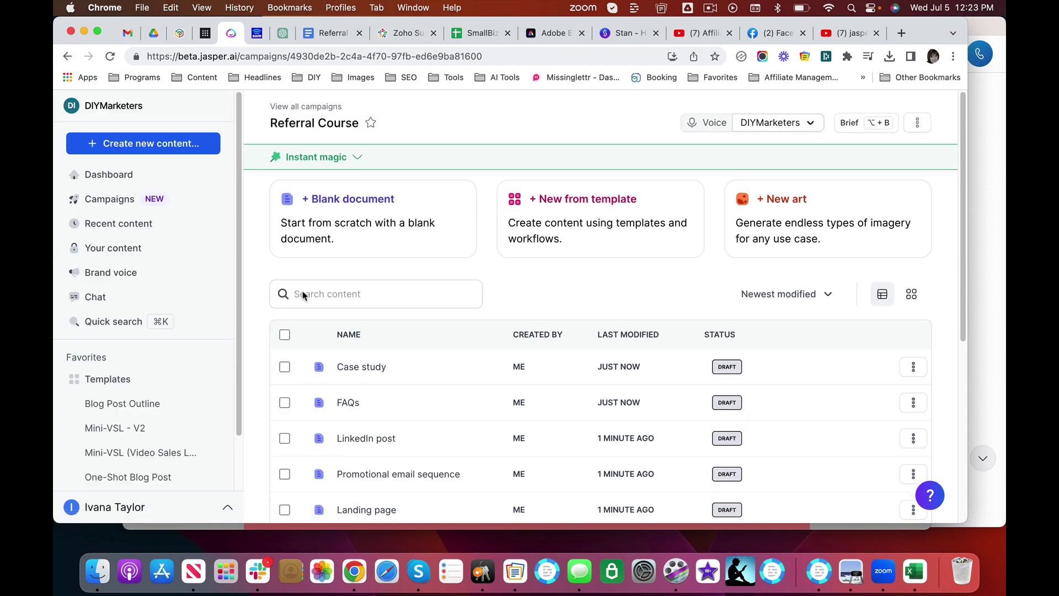
Step: Open the 'LinkedIn post' draft from the Referral Course content list
{"action": "scroll", "coordinate": [497, 394], "scroll_direction": "down", "scroll_amount": 3}
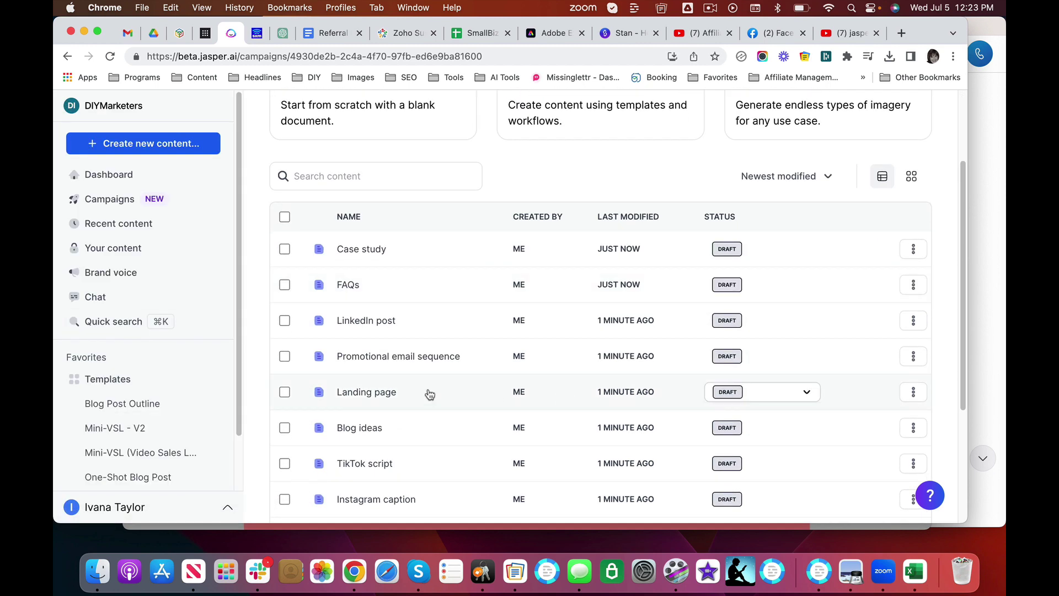
{"action": "left_click", "coordinate": [362, 325]}
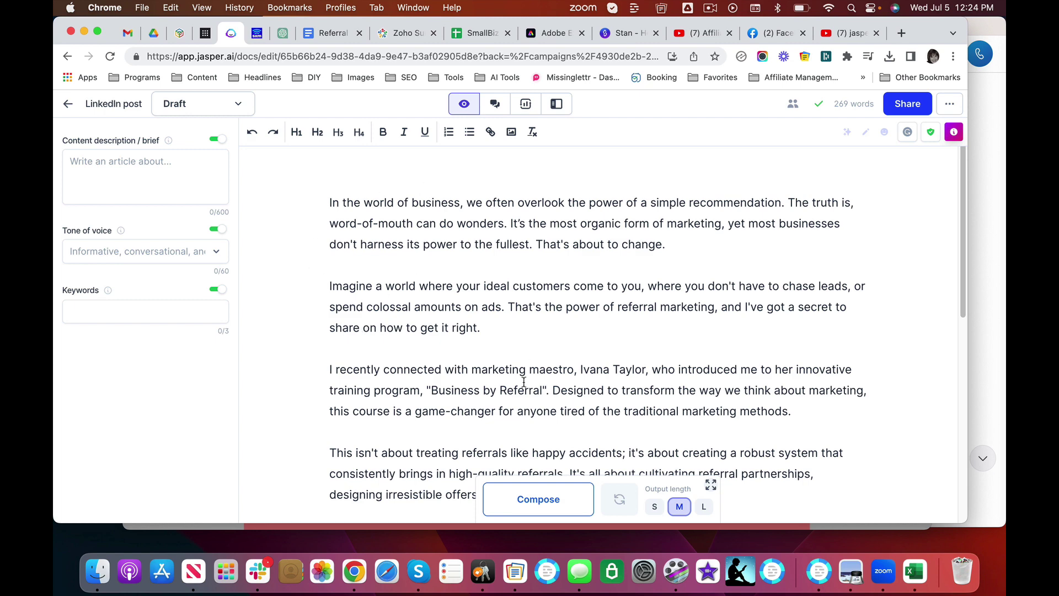
Step: Review the LinkedIn post's course-introduction paragraph, then go back to the Referral Course document list
{"action": "scroll", "coordinate": [524, 380], "scroll_direction": "down", "scroll_amount": 10}
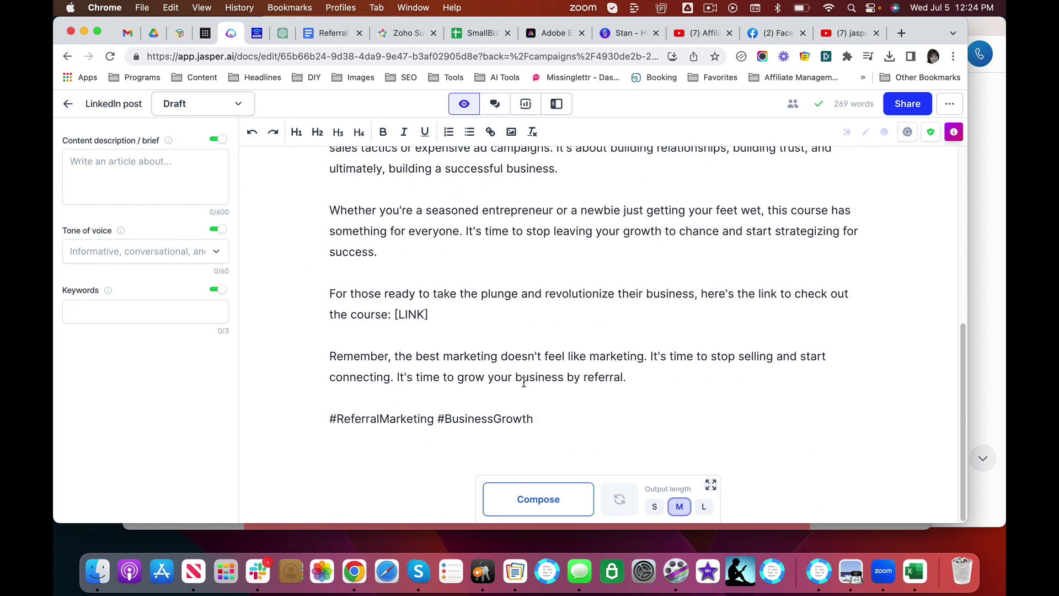
{"action": "scroll", "coordinate": [523, 381], "scroll_direction": "up", "scroll_amount": 10}
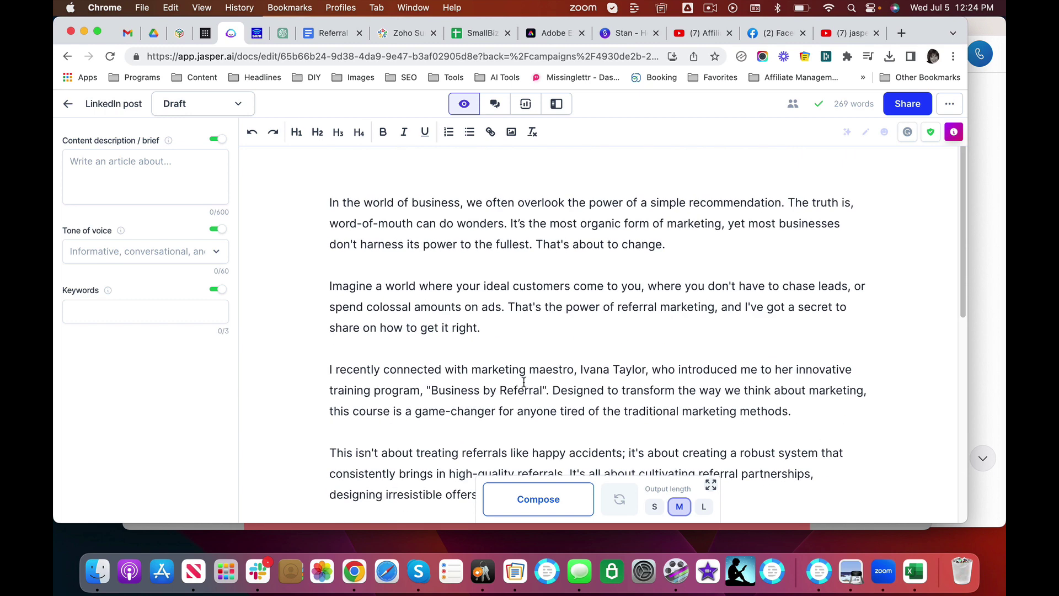
{"action": "scroll", "coordinate": [690, 371], "scroll_direction": "down", "scroll_amount": 2}
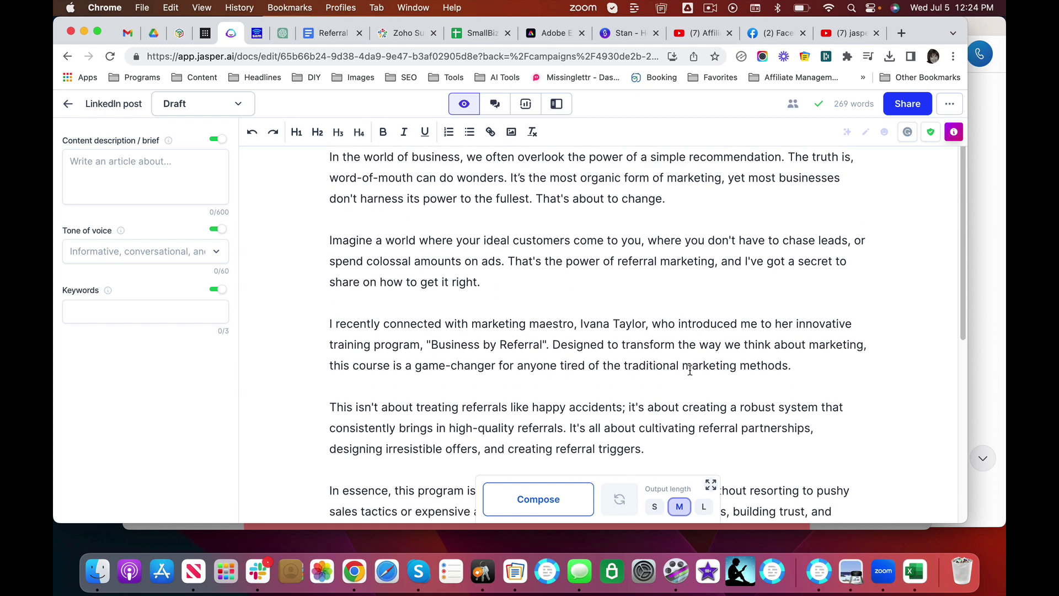
{"action": "left_click_drag", "start_coordinate": [650, 327], "coordinate": [291, 335]}
{"action": "left_click", "coordinate": [444, 346]}
{"action": "scroll", "coordinate": [443, 347], "scroll_direction": "up", "scroll_amount": 2}
{"action": "scroll", "coordinate": [444, 348], "scroll_direction": "down", "scroll_amount": 8}
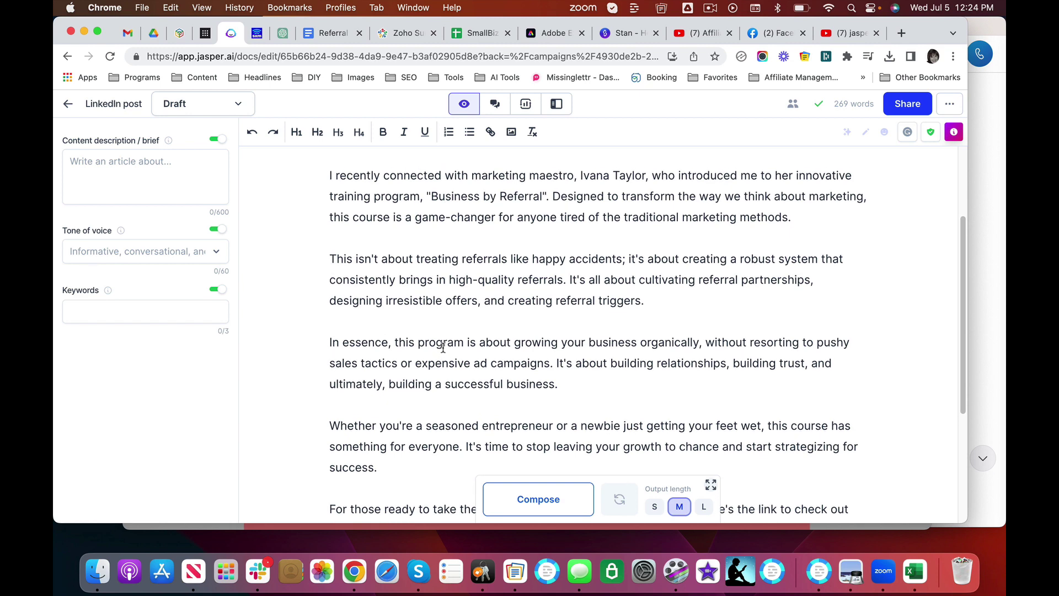
{"action": "scroll", "coordinate": [443, 348], "scroll_direction": "down", "scroll_amount": 2}
{"action": "scroll", "coordinate": [443, 347], "scroll_direction": "down", "scroll_amount": 2}
{"action": "scroll", "coordinate": [443, 348], "scroll_direction": "up", "scroll_amount": 10}
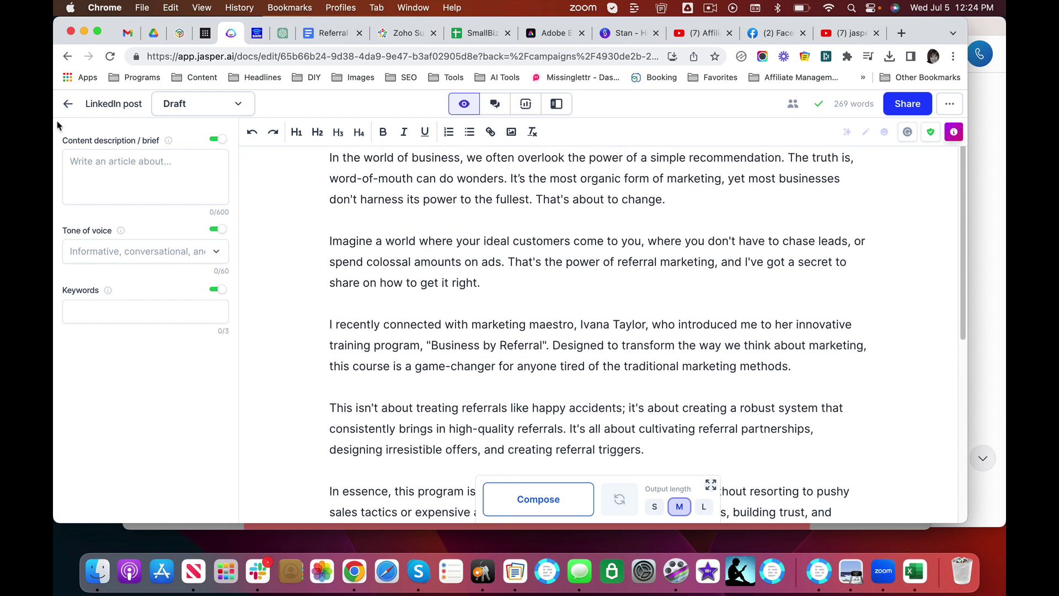
{"action": "left_click", "coordinate": [68, 104]}
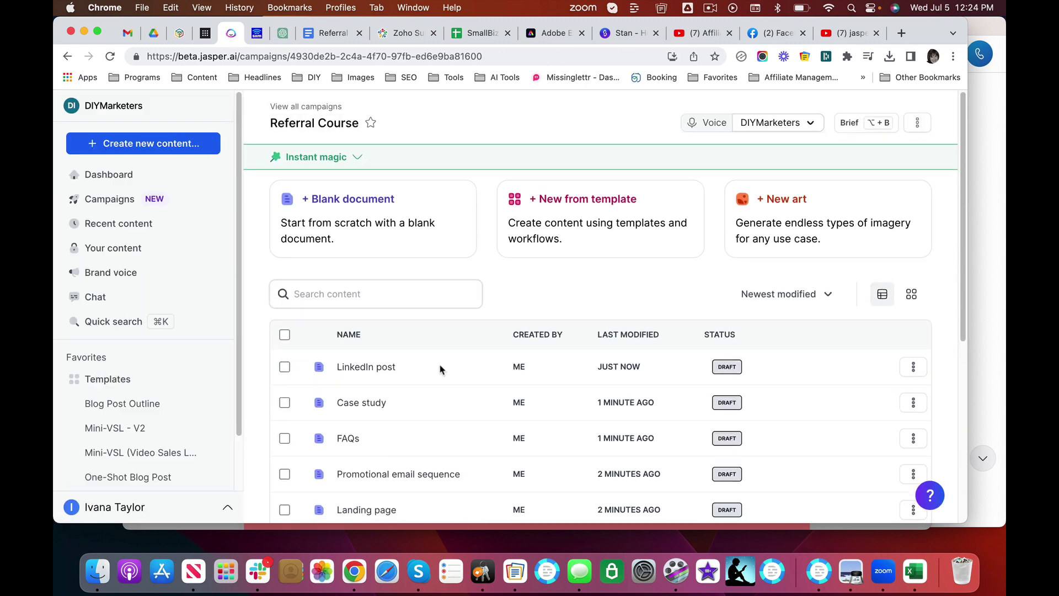
Step: Read through Emails #2–#5 of the Promotional email sequence draft
{"action": "scroll", "coordinate": [447, 462], "scroll_direction": "down", "scroll_amount": 2}
{"action": "scroll", "coordinate": [447, 463], "scroll_direction": "down", "scroll_amount": 2}
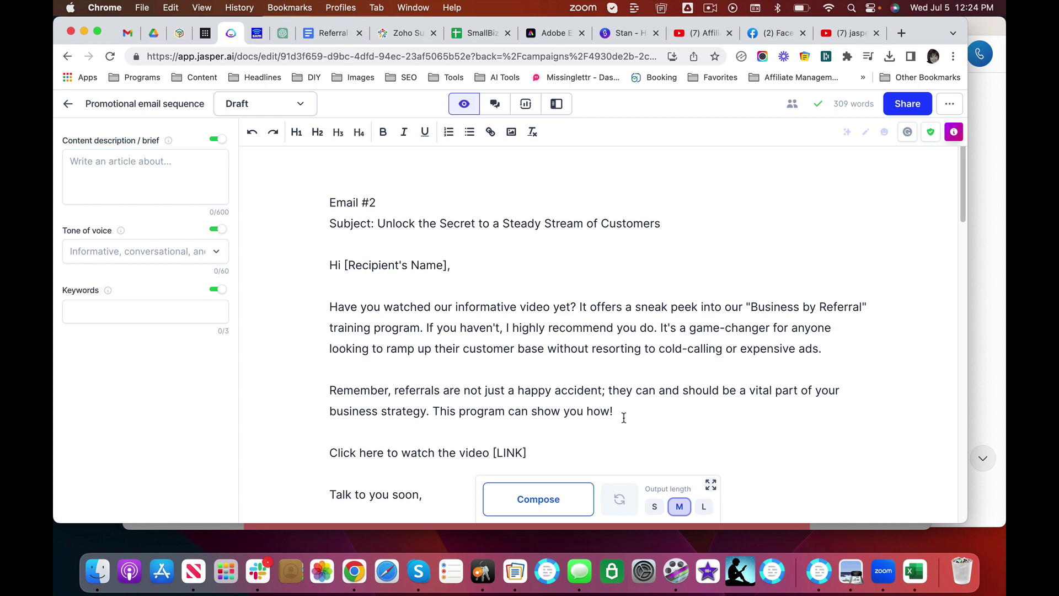
{"action": "scroll", "coordinate": [624, 417], "scroll_direction": "down", "scroll_amount": 3}
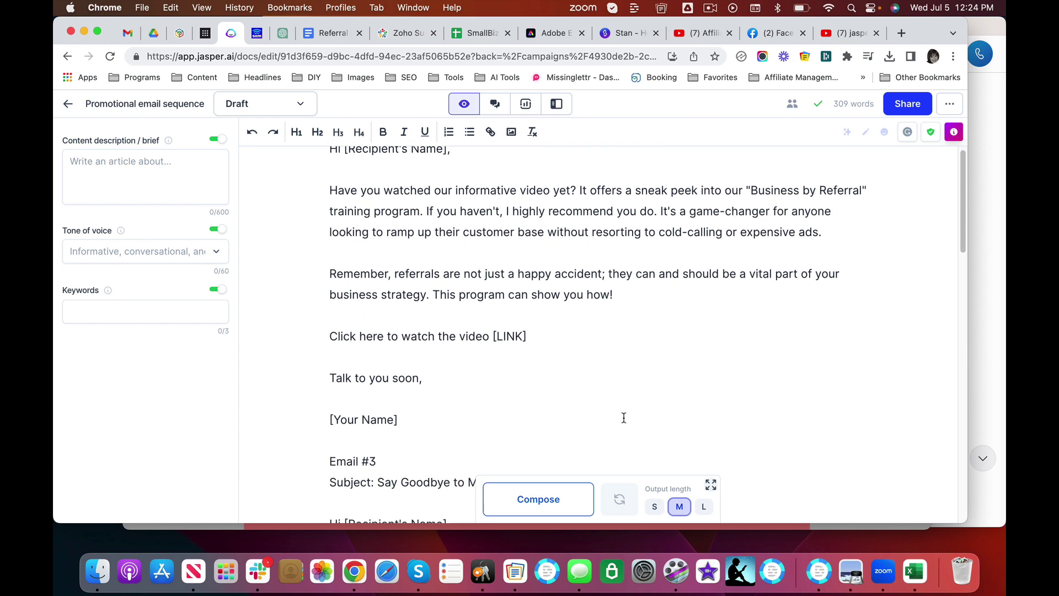
{"action": "scroll", "coordinate": [624, 417], "scroll_direction": "down", "scroll_amount": 1}
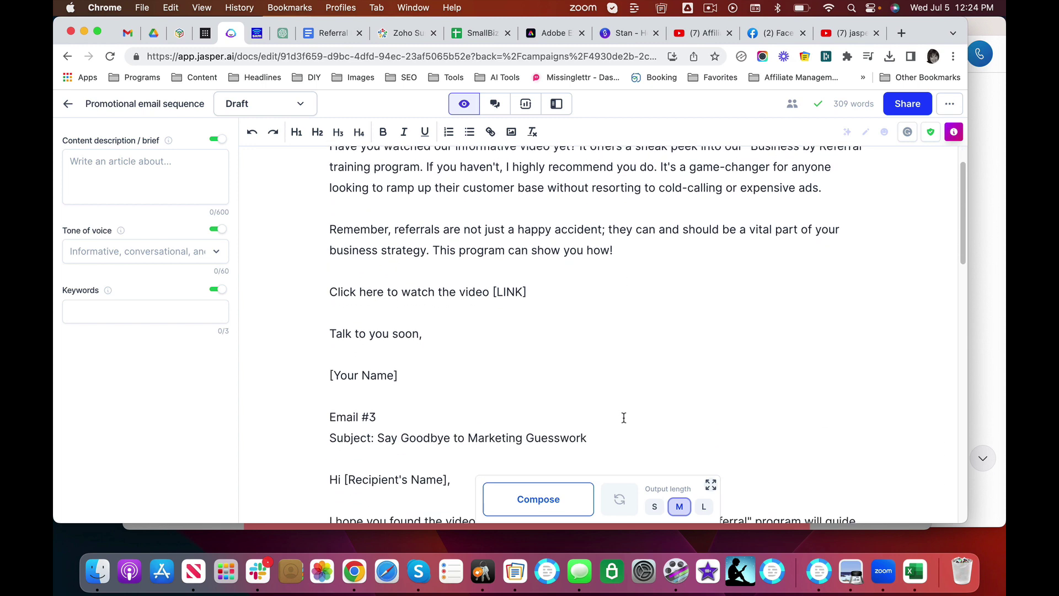
{"action": "scroll", "coordinate": [624, 418], "scroll_direction": "down", "scroll_amount": 3}
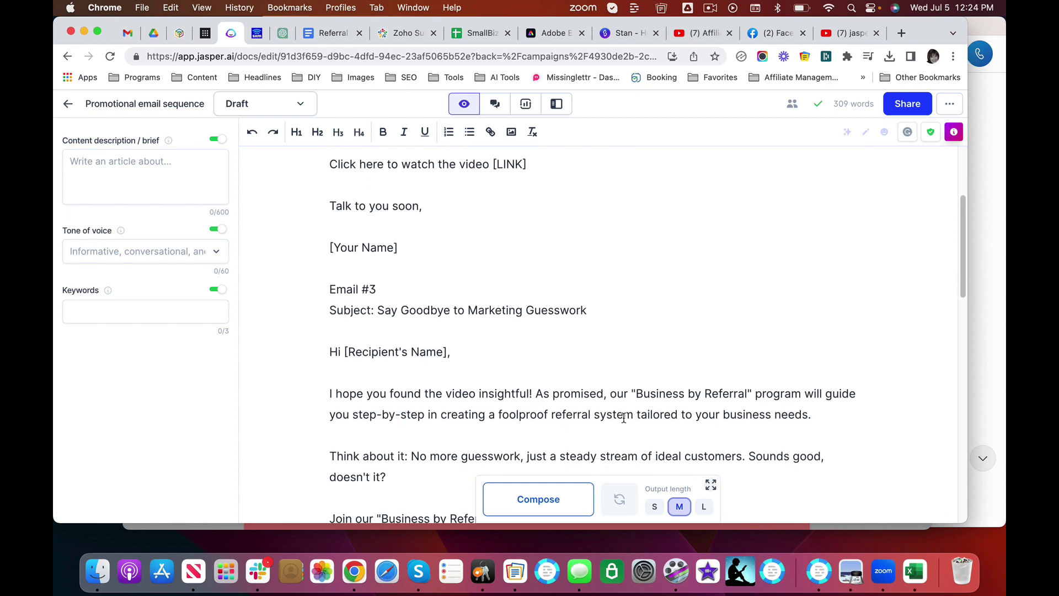
{"action": "scroll", "coordinate": [624, 418], "scroll_direction": "down", "scroll_amount": 10}
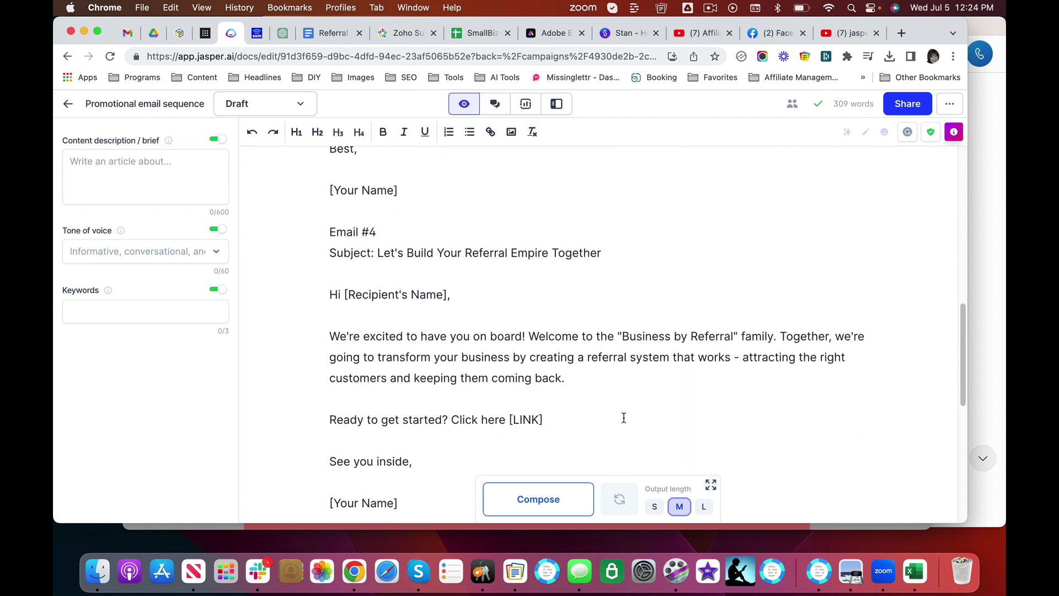
{"action": "scroll", "coordinate": [624, 418], "scroll_direction": "down", "scroll_amount": 3}
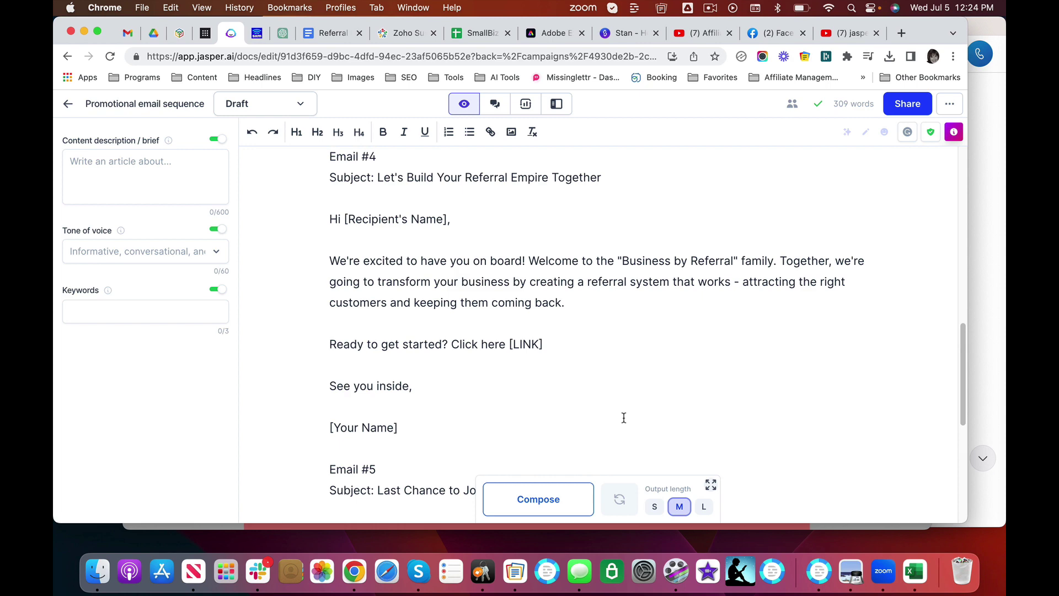
{"action": "scroll", "coordinate": [624, 417], "scroll_direction": "down", "scroll_amount": 2}
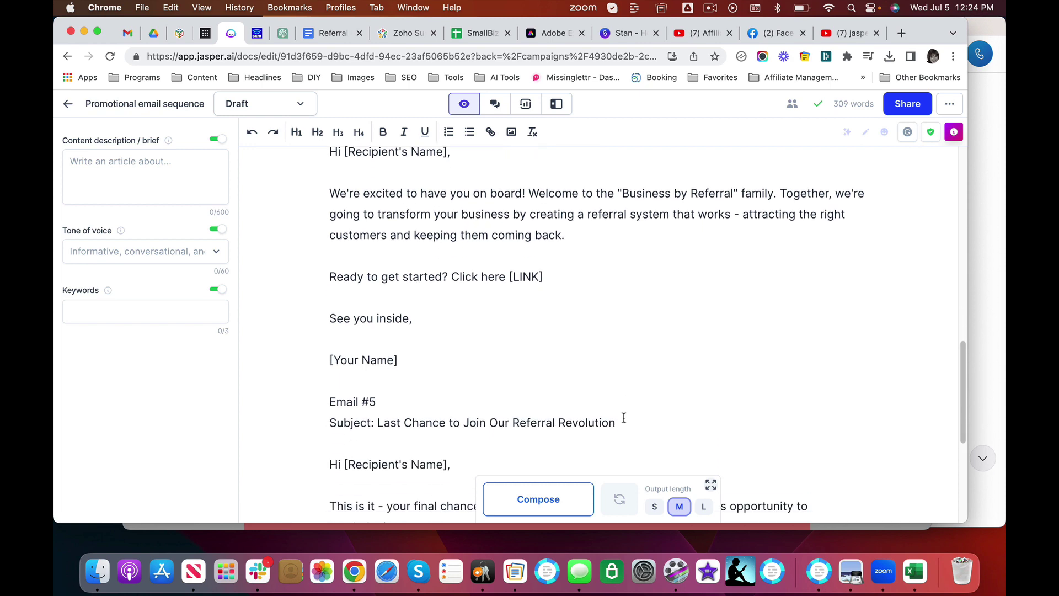
{"action": "scroll", "coordinate": [624, 418], "scroll_direction": "down", "scroll_amount": 5}
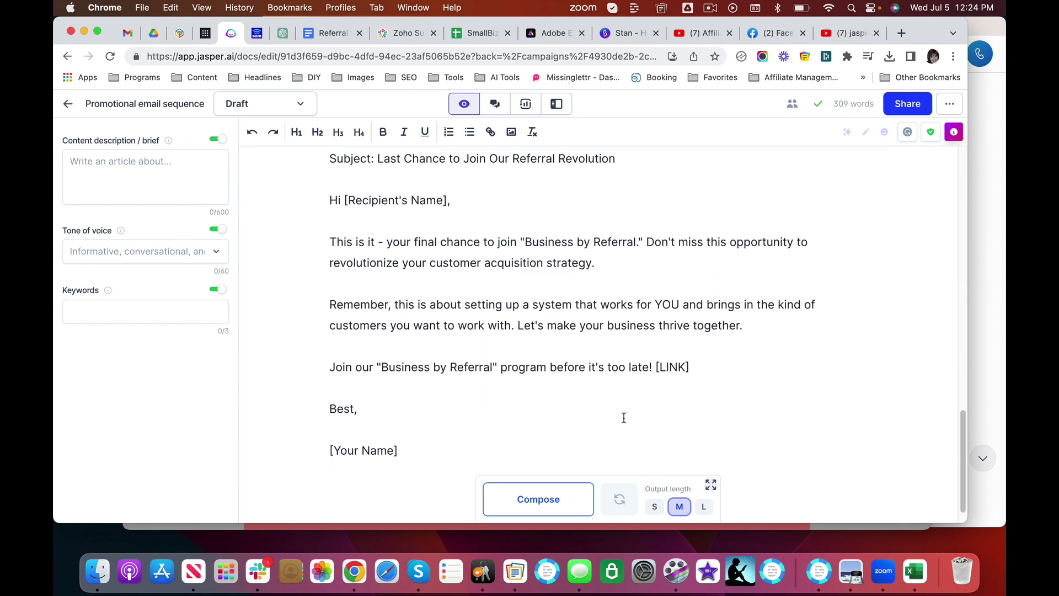
{"action": "scroll", "coordinate": [624, 417], "scroll_direction": "up", "scroll_amount": 5}
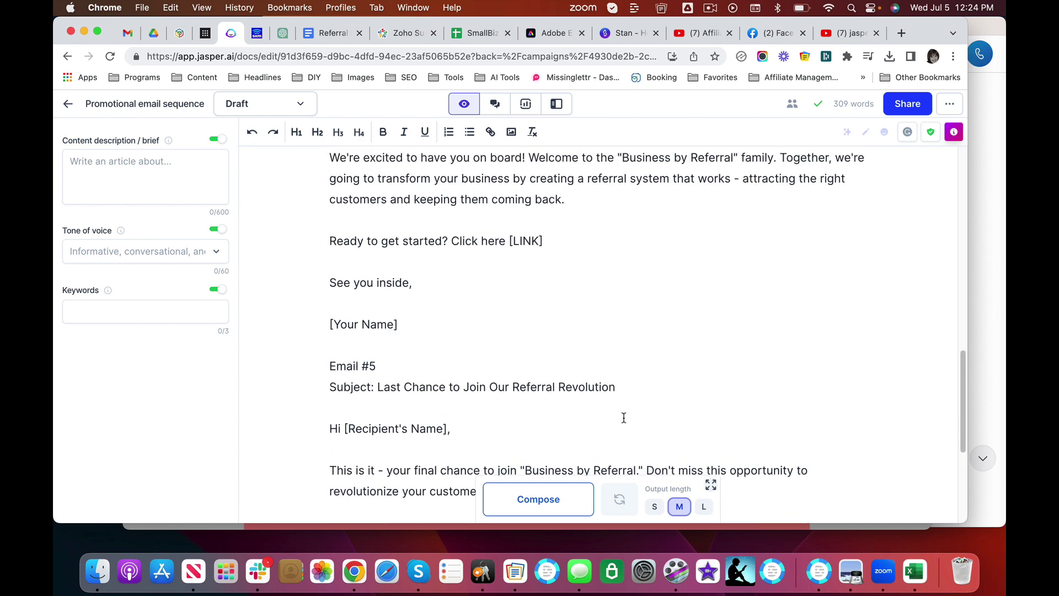
{"action": "scroll", "coordinate": [624, 418], "scroll_direction": "up", "scroll_amount": 5}
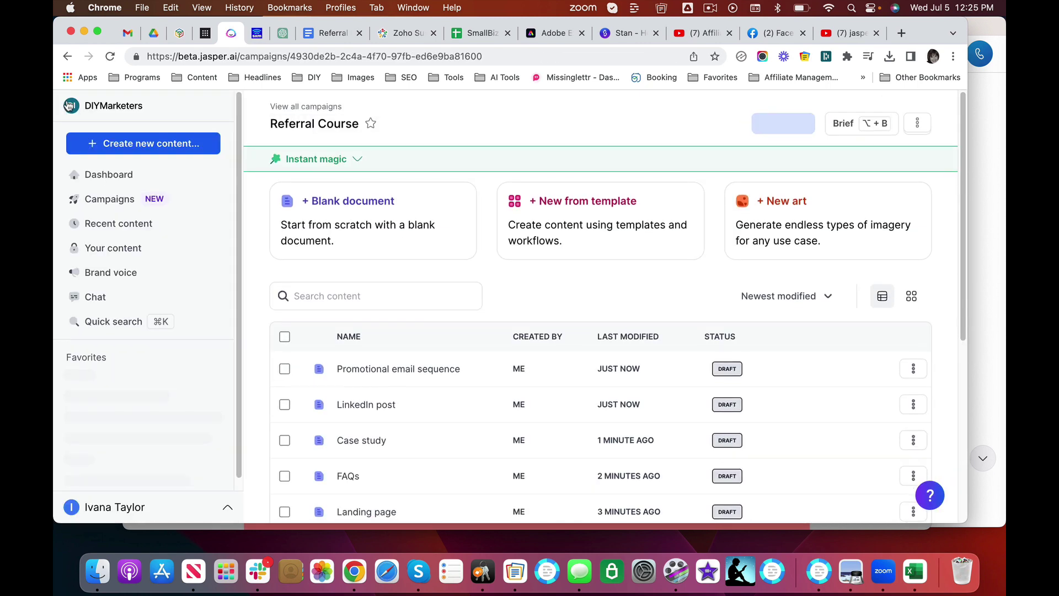
{"action": "scroll", "coordinate": [519, 436], "scroll_direction": "down", "scroll_amount": 5}
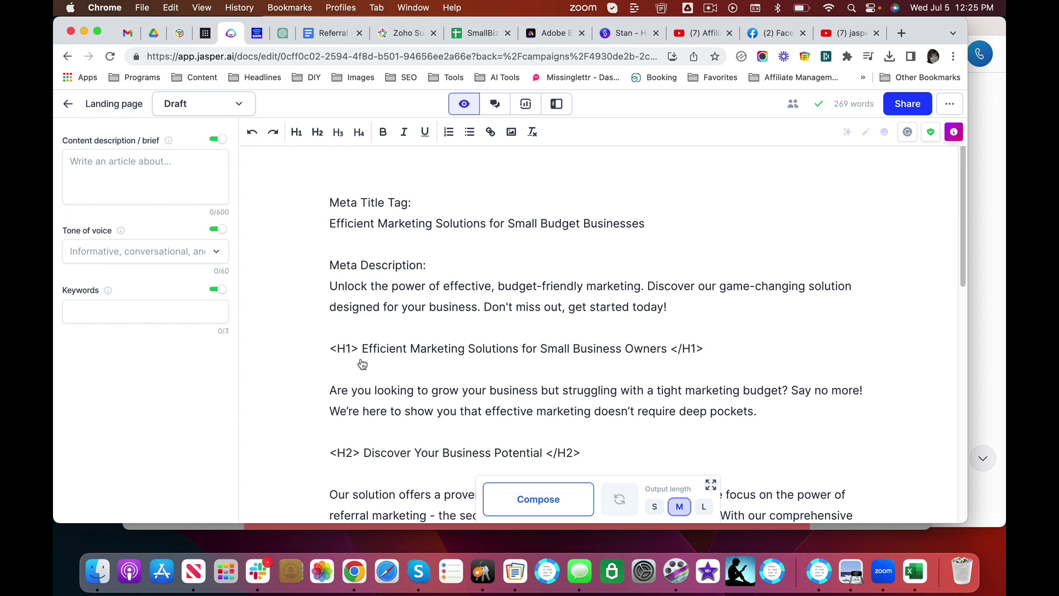
{"action": "scroll", "coordinate": [362, 363], "scroll_direction": "down", "scroll_amount": 5}
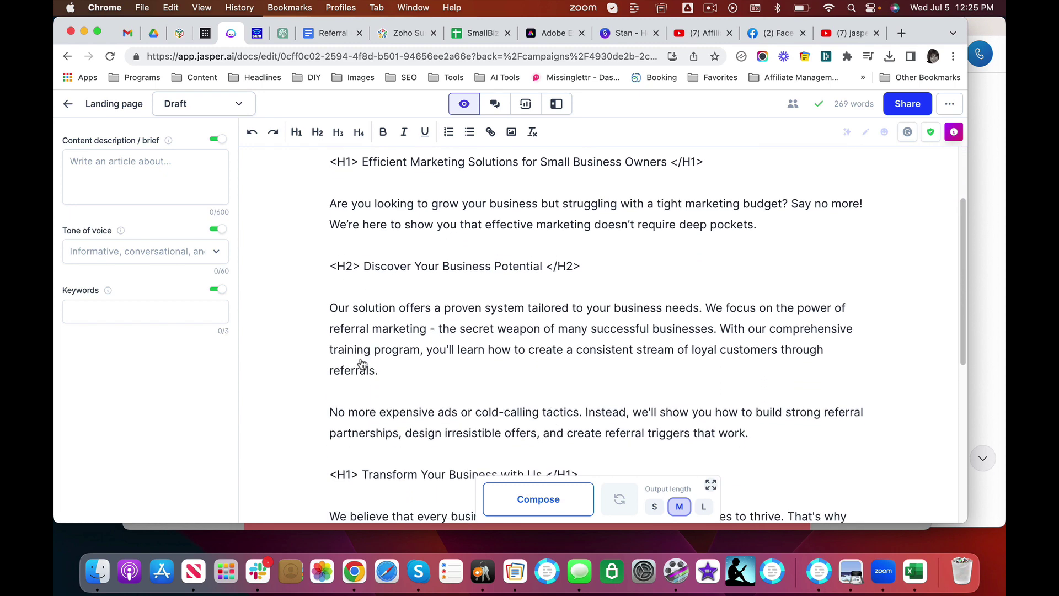
{"action": "scroll", "coordinate": [362, 364], "scroll_direction": "down", "scroll_amount": 2}
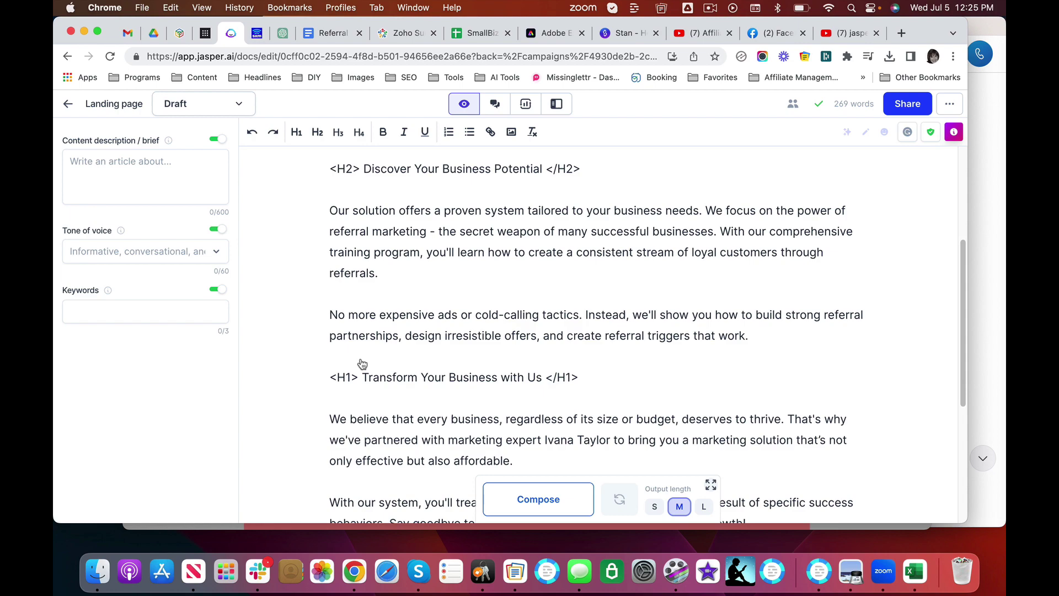
{"action": "scroll", "coordinate": [362, 363], "scroll_direction": "down", "scroll_amount": 3}
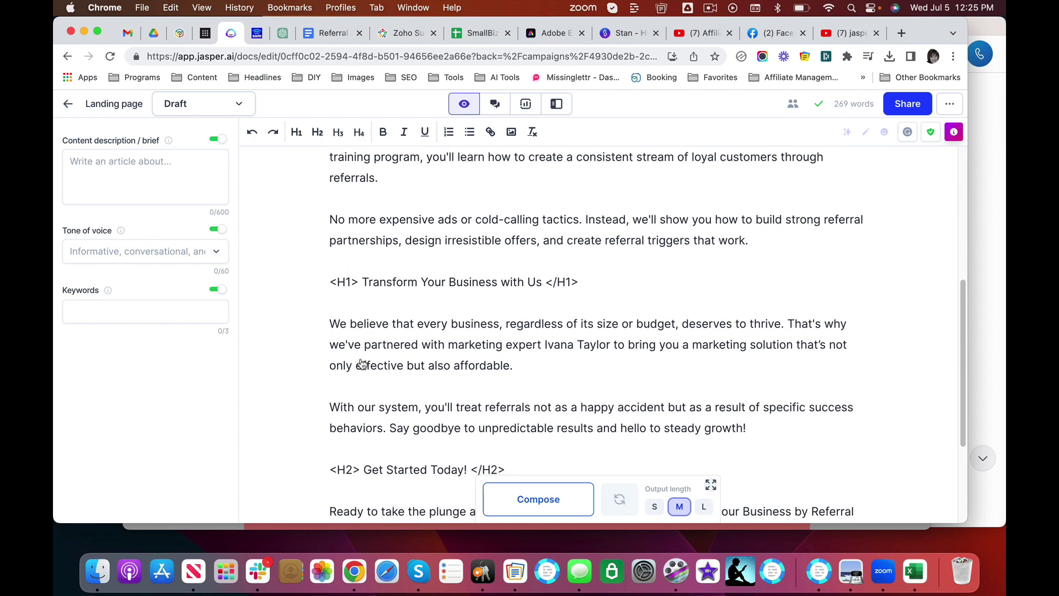
{"action": "scroll", "coordinate": [362, 363], "scroll_direction": "down", "scroll_amount": 5}
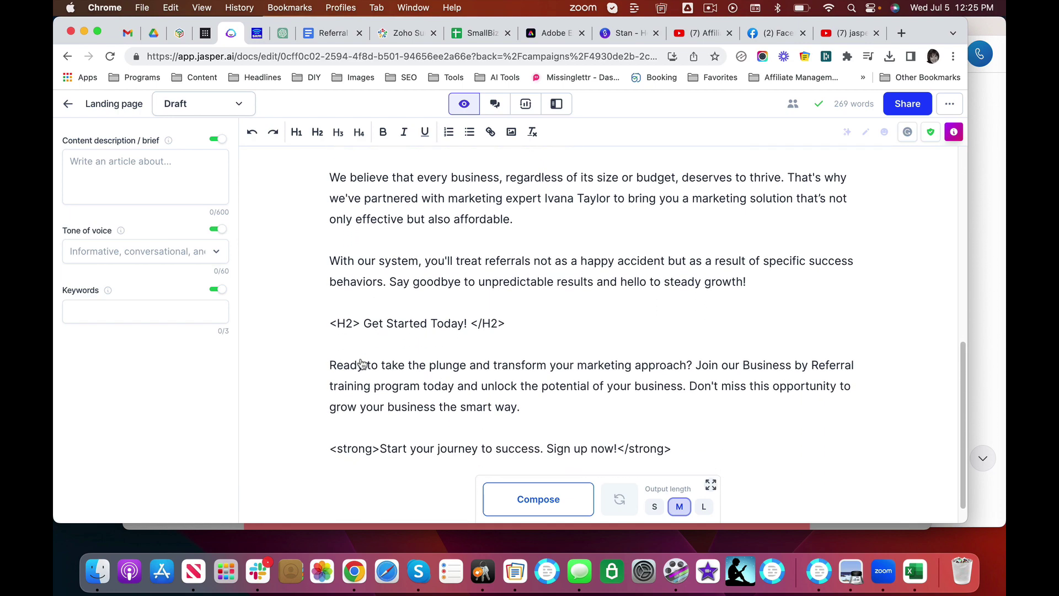
{"action": "scroll", "coordinate": [362, 364], "scroll_direction": "up", "scroll_amount": 3}
{"action": "scroll", "coordinate": [362, 363], "scroll_direction": "up", "scroll_amount": 10}
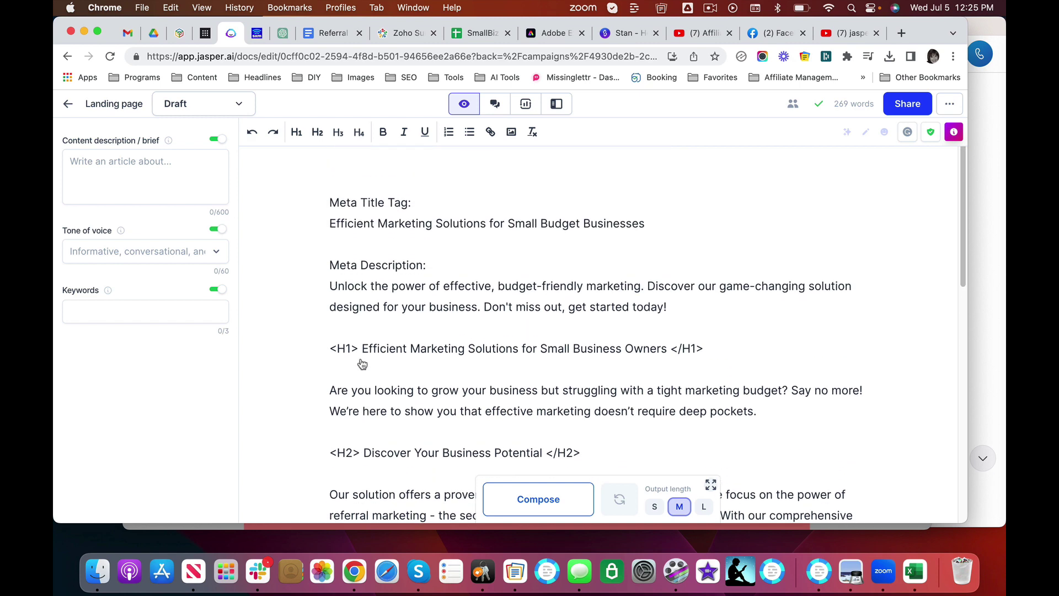
{"action": "scroll", "coordinate": [362, 363], "scroll_direction": "down", "scroll_amount": 3}
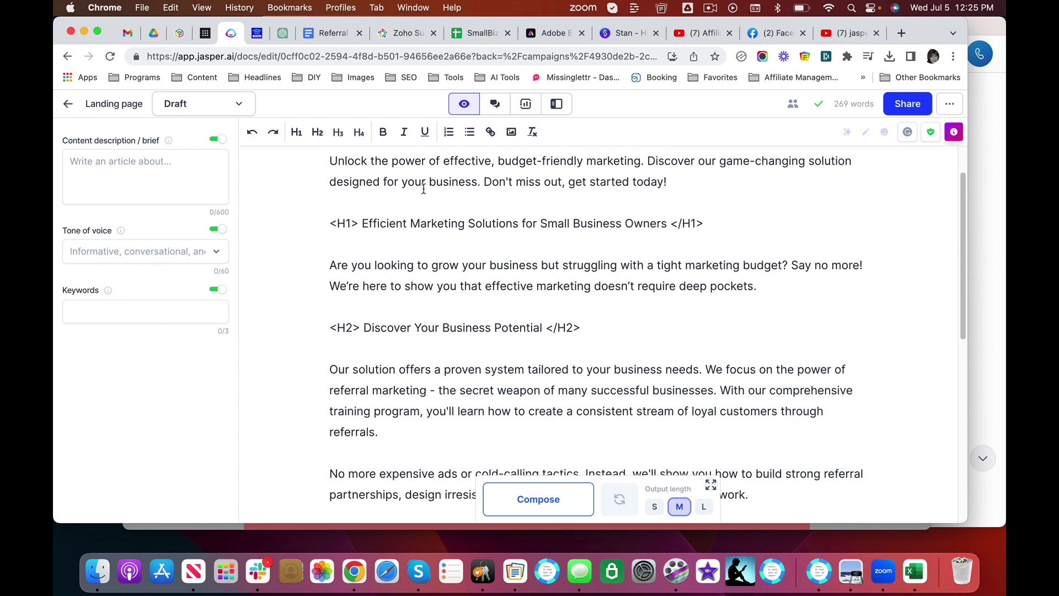
{"action": "scroll", "coordinate": [436, 379], "scroll_direction": "down", "scroll_amount": 3}
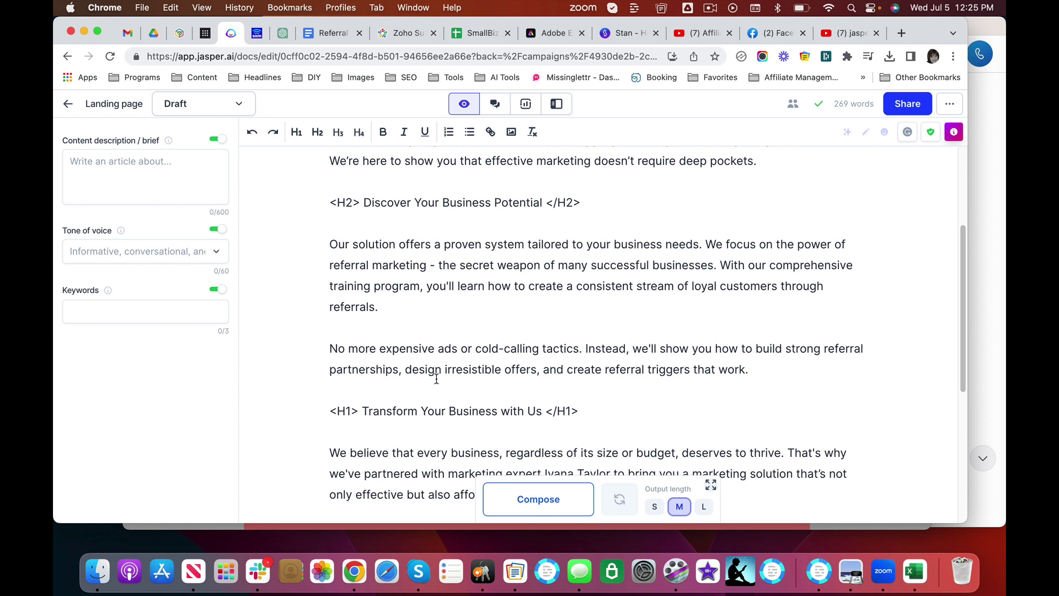
{"action": "scroll", "coordinate": [437, 379], "scroll_direction": "down", "scroll_amount": 3}
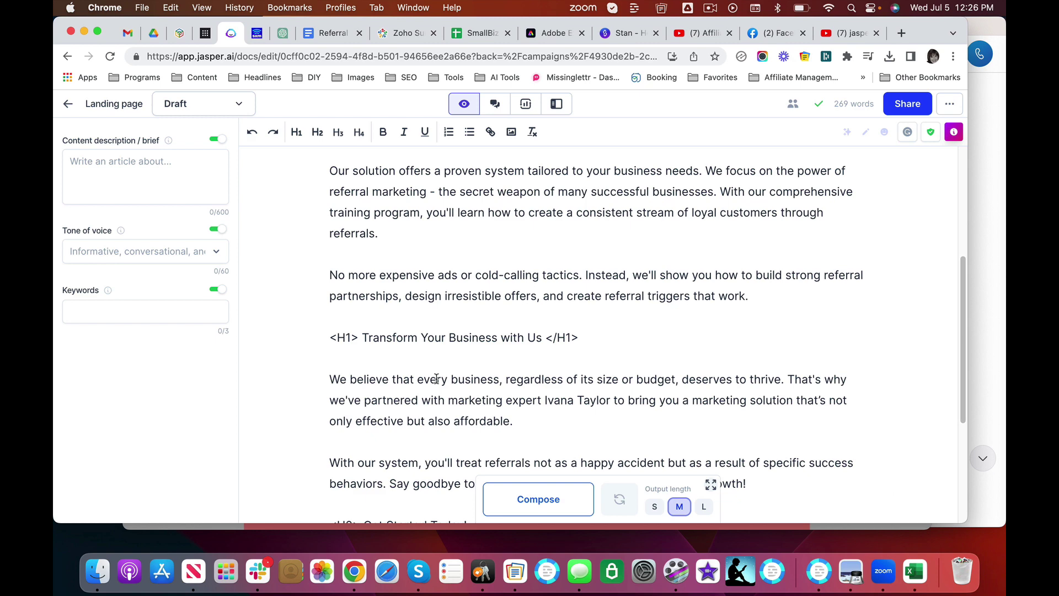
{"action": "scroll", "coordinate": [436, 379], "scroll_direction": "down", "scroll_amount": 5}
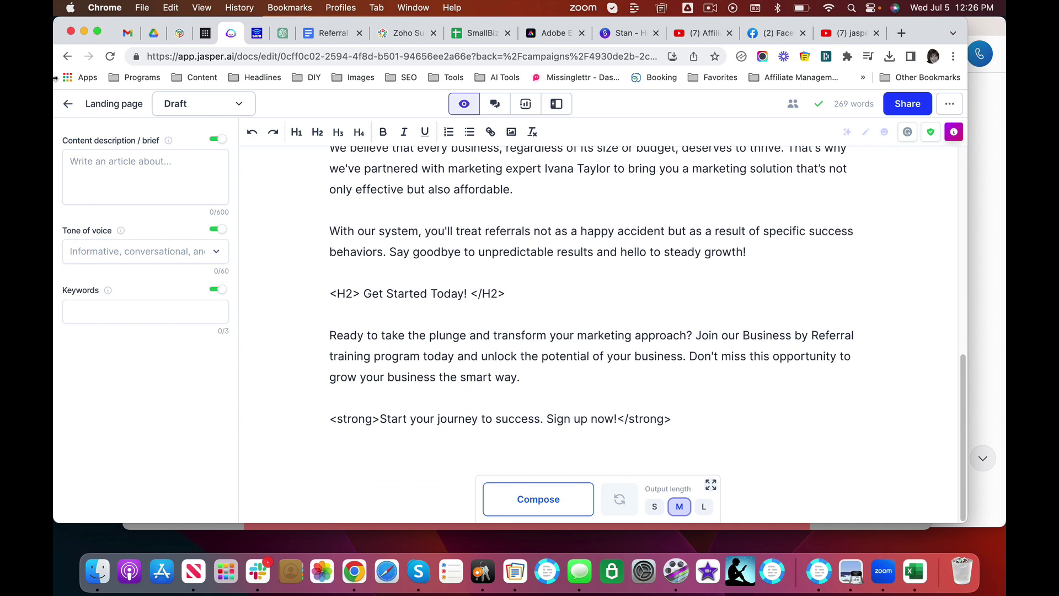
Step: Go back to the campaign list and read through the 143-word TikTok script skit
{"action": "left_click", "coordinate": [68, 105]}
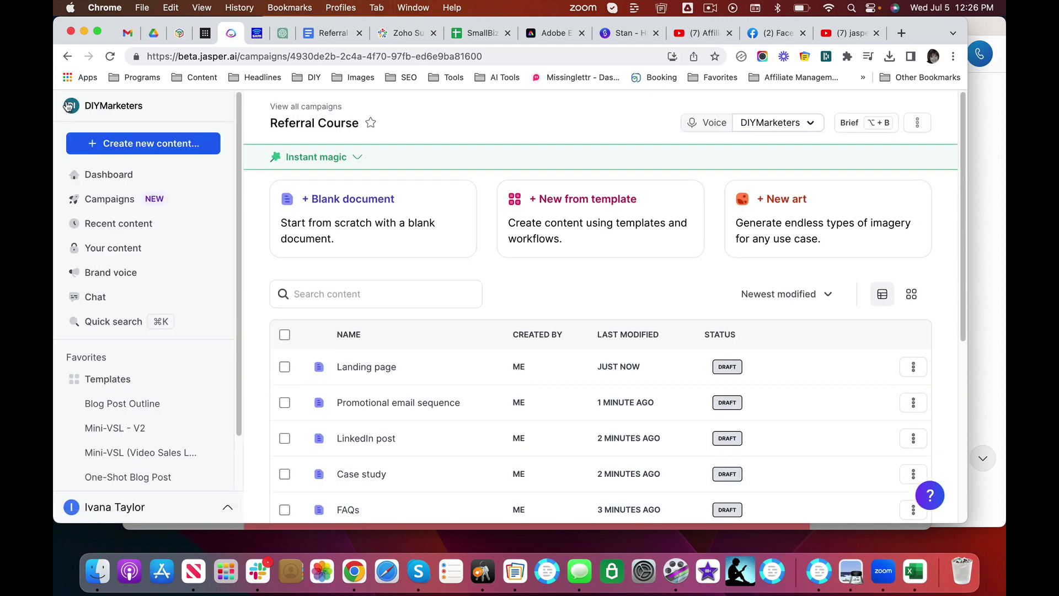
{"action": "scroll", "coordinate": [403, 392], "scroll_direction": "down", "scroll_amount": 4}
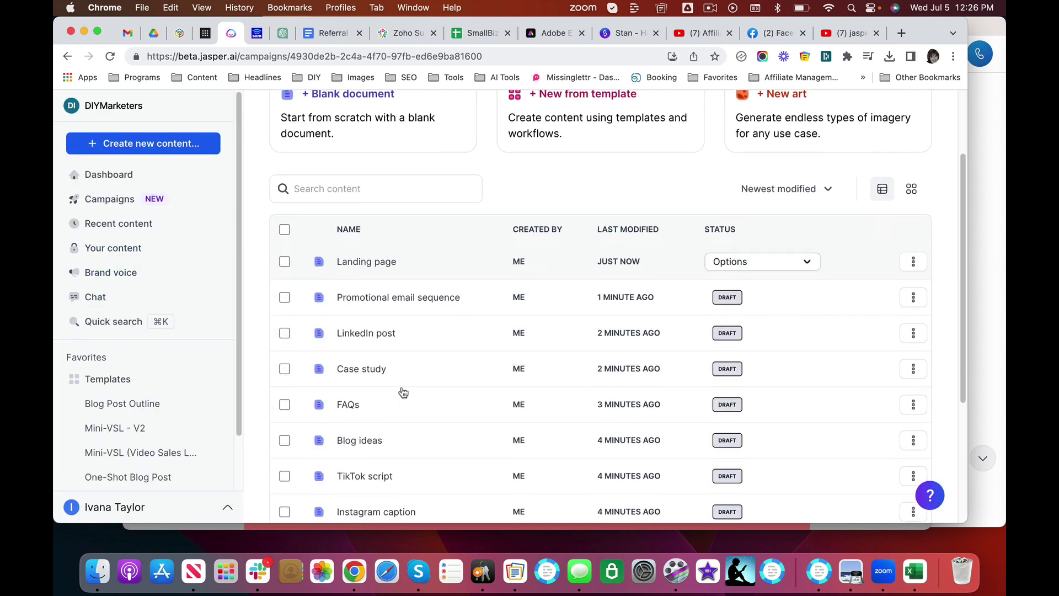
{"action": "scroll", "coordinate": [403, 392], "scroll_direction": "down", "scroll_amount": 1}
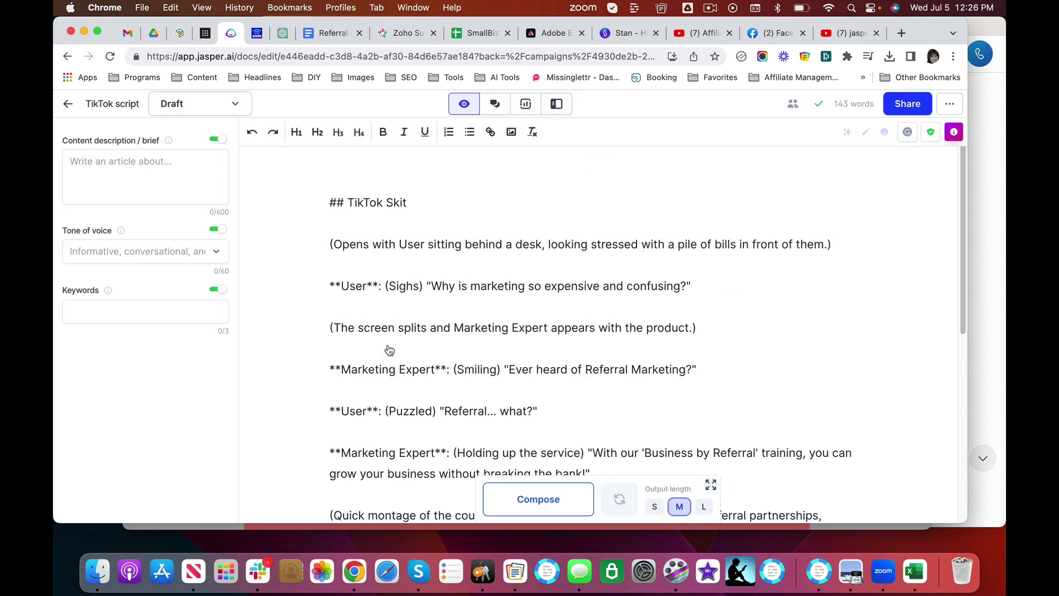
{"action": "scroll", "coordinate": [702, 343], "scroll_direction": "down", "scroll_amount": 3}
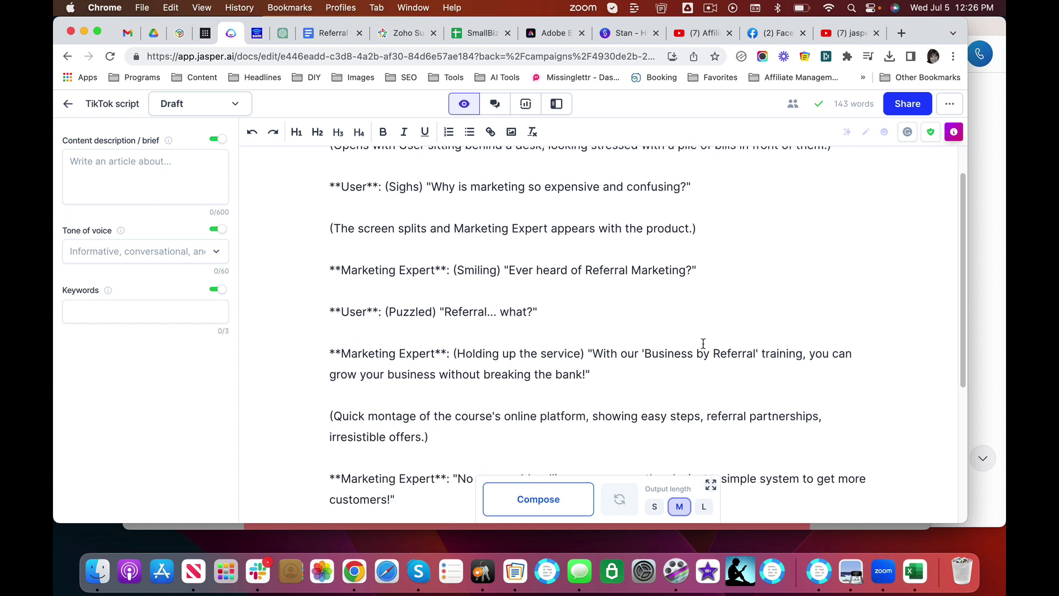
{"action": "scroll", "coordinate": [703, 343], "scroll_direction": "down", "scroll_amount": 4}
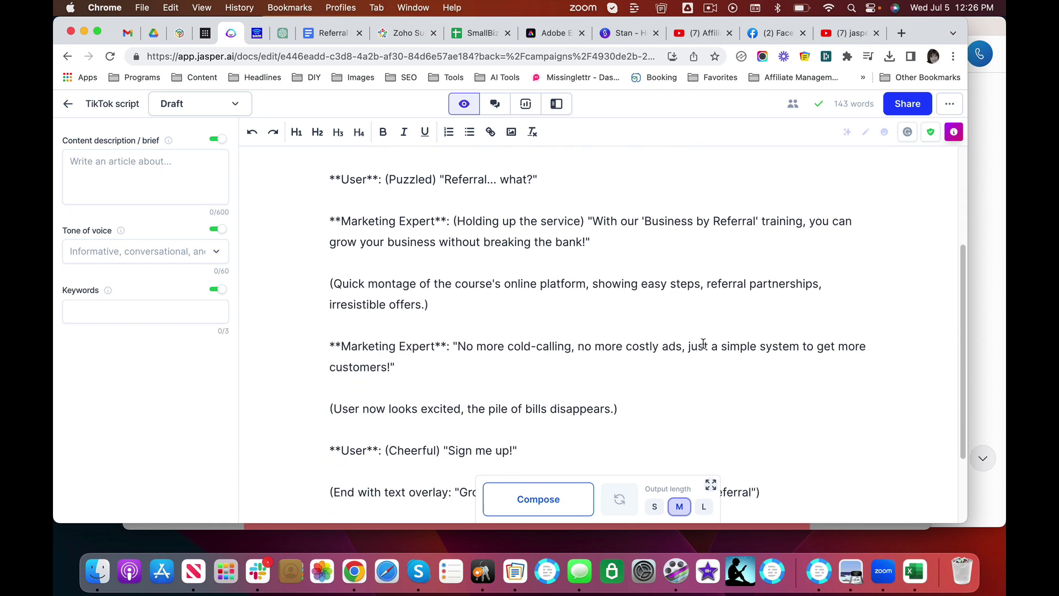
{"action": "scroll", "coordinate": [704, 343], "scroll_direction": "down", "scroll_amount": 3}
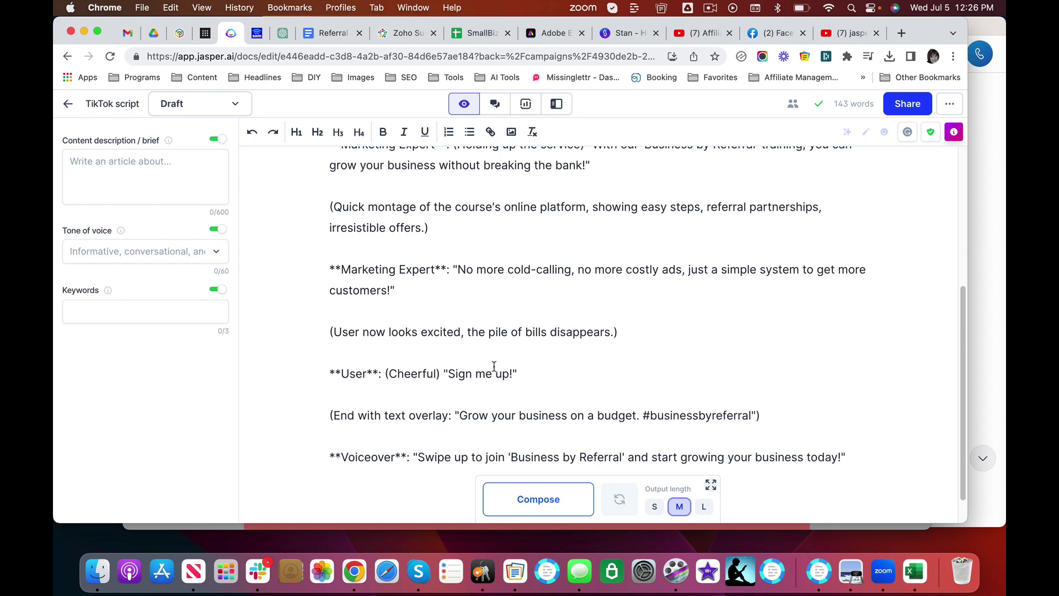
{"action": "scroll", "coordinate": [513, 365], "scroll_direction": "down", "scroll_amount": 2}
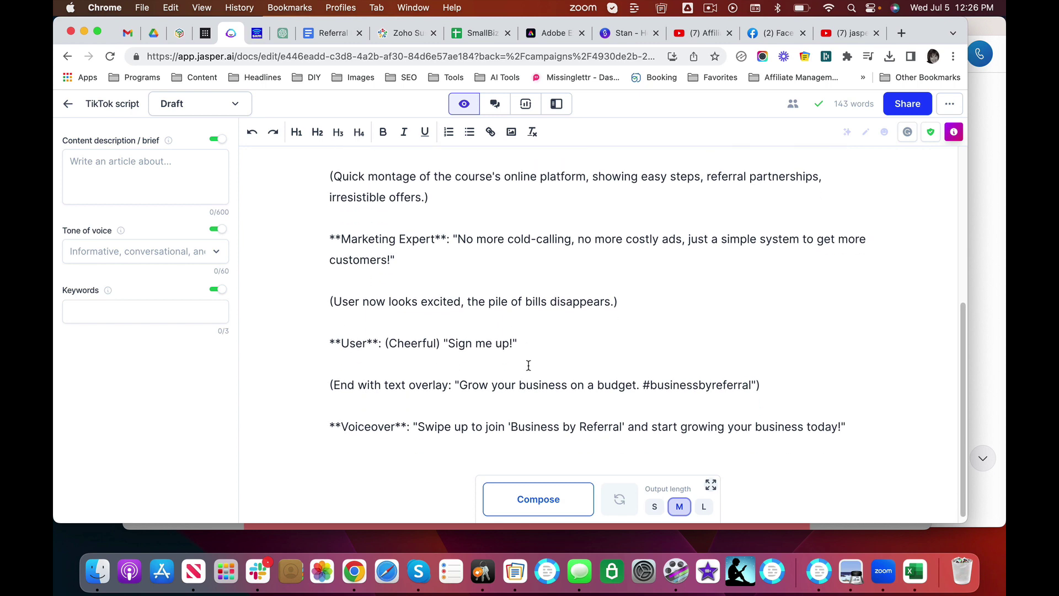
{"action": "scroll", "coordinate": [528, 366], "scroll_direction": "up", "scroll_amount": 5}
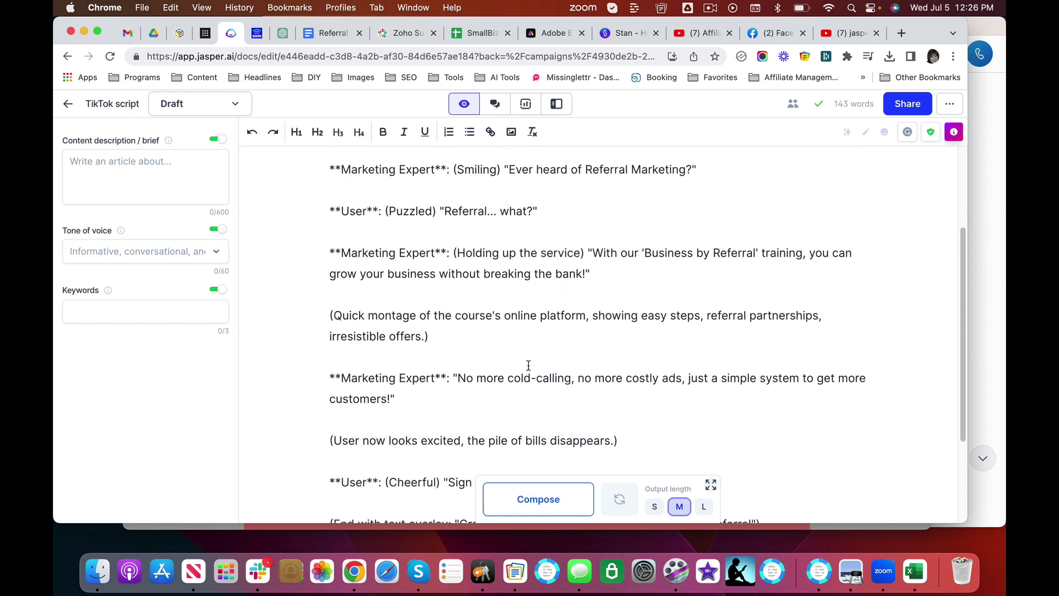
{"action": "scroll", "coordinate": [529, 366], "scroll_direction": "up", "scroll_amount": 5}
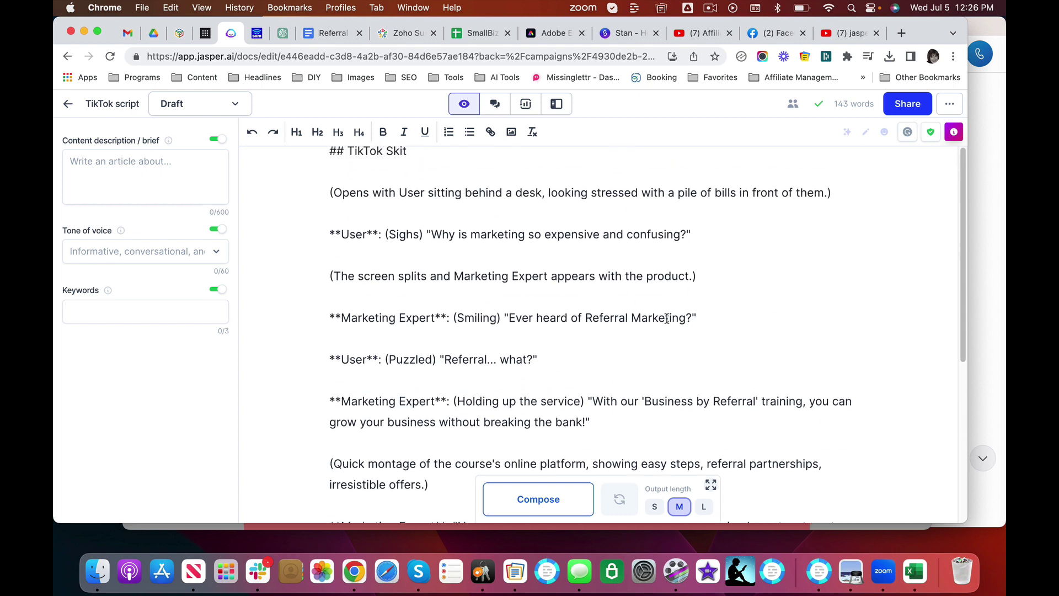
{"action": "scroll", "coordinate": [668, 318], "scroll_direction": "up", "scroll_amount": 2}
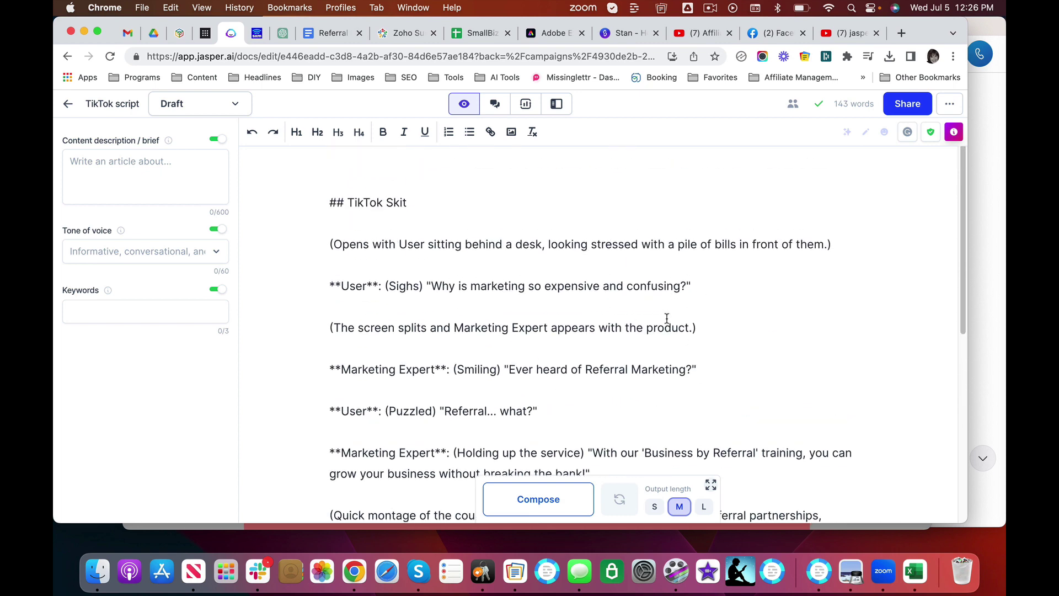
Step: Open the Instagram caption draft from the campaign list, review it, and return to the list
{"action": "left_click", "coordinate": [68, 104]}
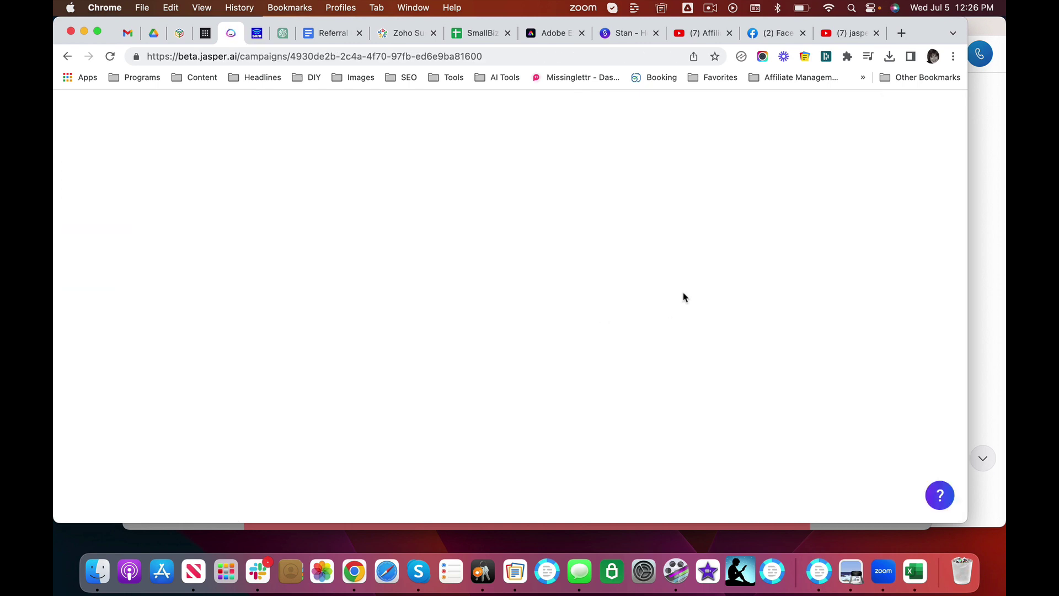
{"action": "scroll", "coordinate": [684, 296], "scroll_direction": "down", "scroll_amount": 5}
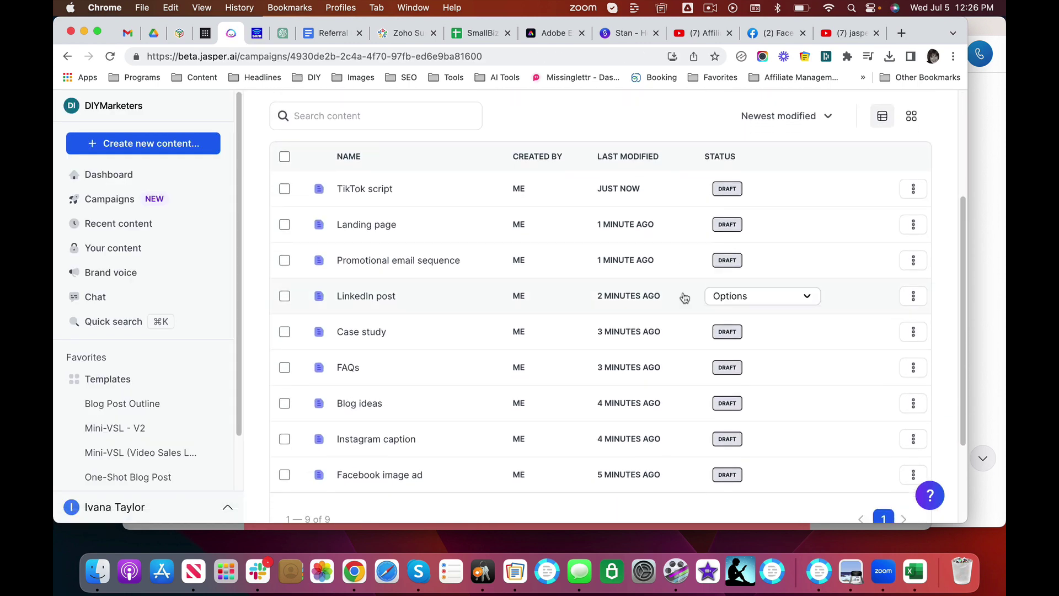
{"action": "scroll", "coordinate": [512, 408], "scroll_direction": "down", "scroll_amount": 3}
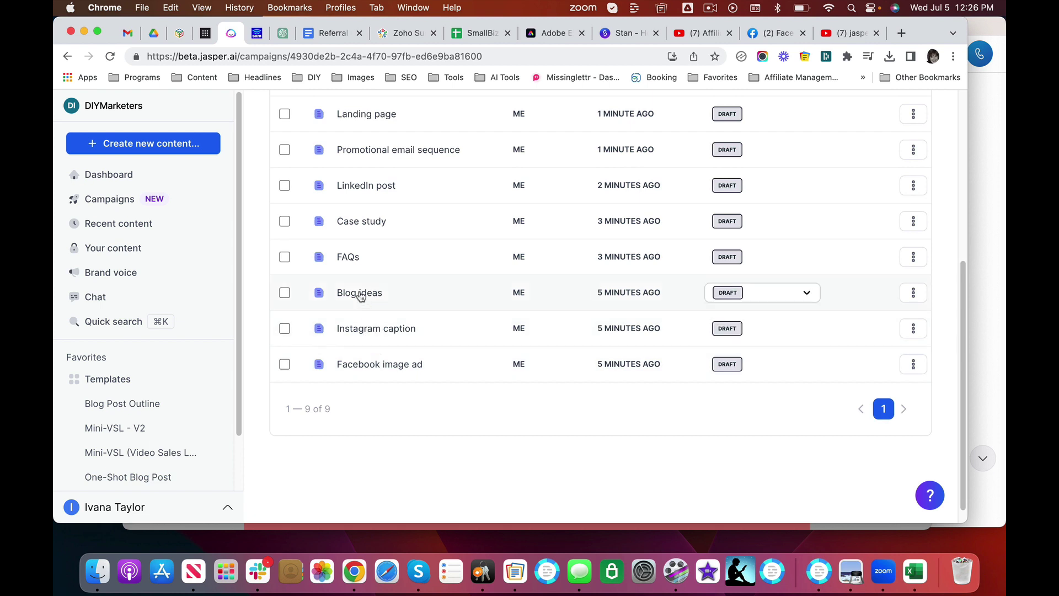
{"action": "left_click", "coordinate": [371, 330]}
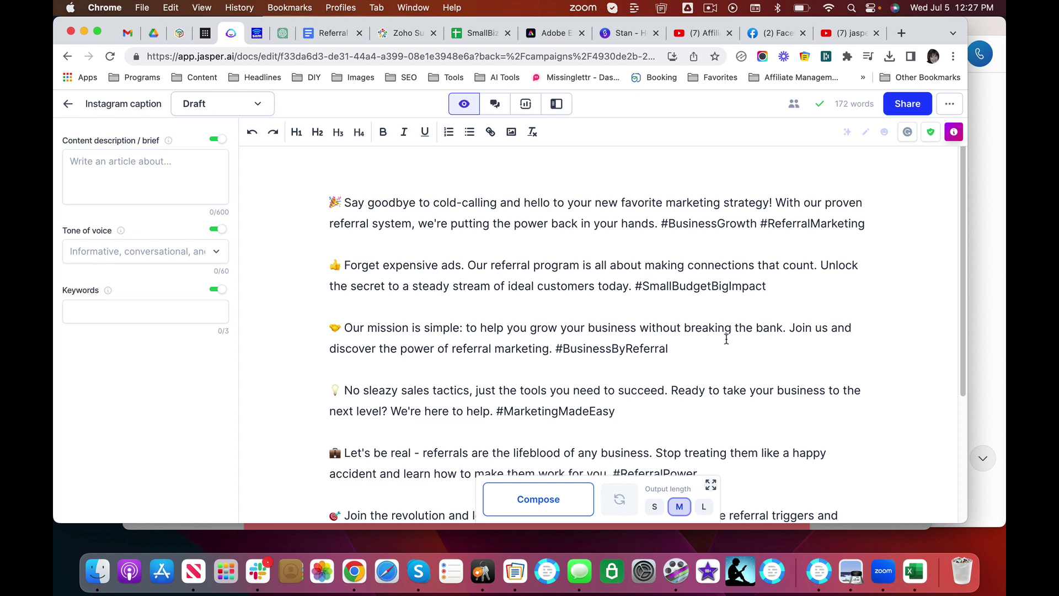
{"action": "scroll", "coordinate": [727, 339], "scroll_direction": "down", "scroll_amount": 5}
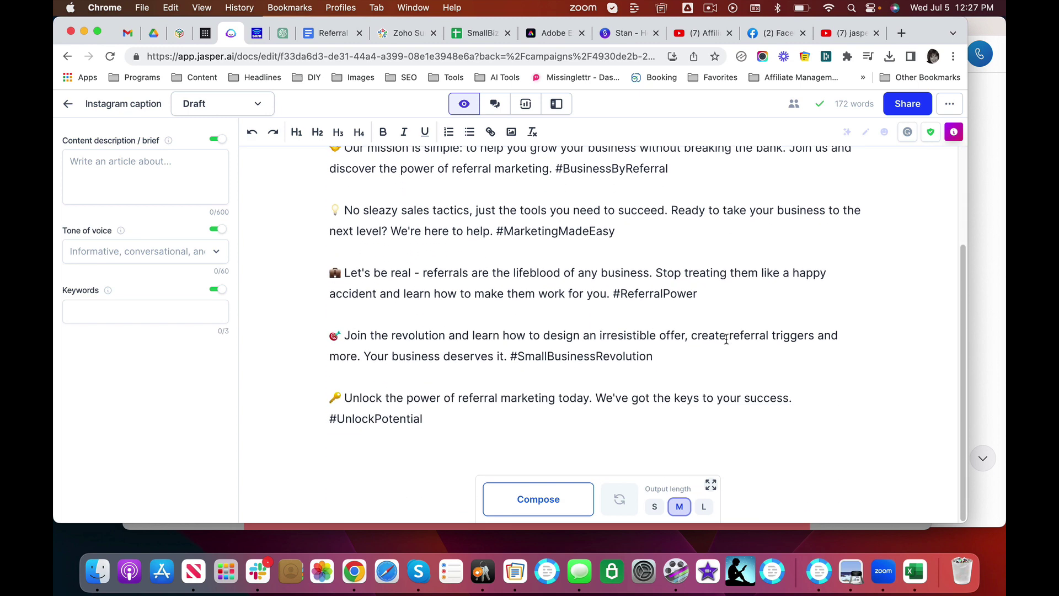
{"action": "scroll", "coordinate": [727, 339], "scroll_direction": "up", "scroll_amount": 5}
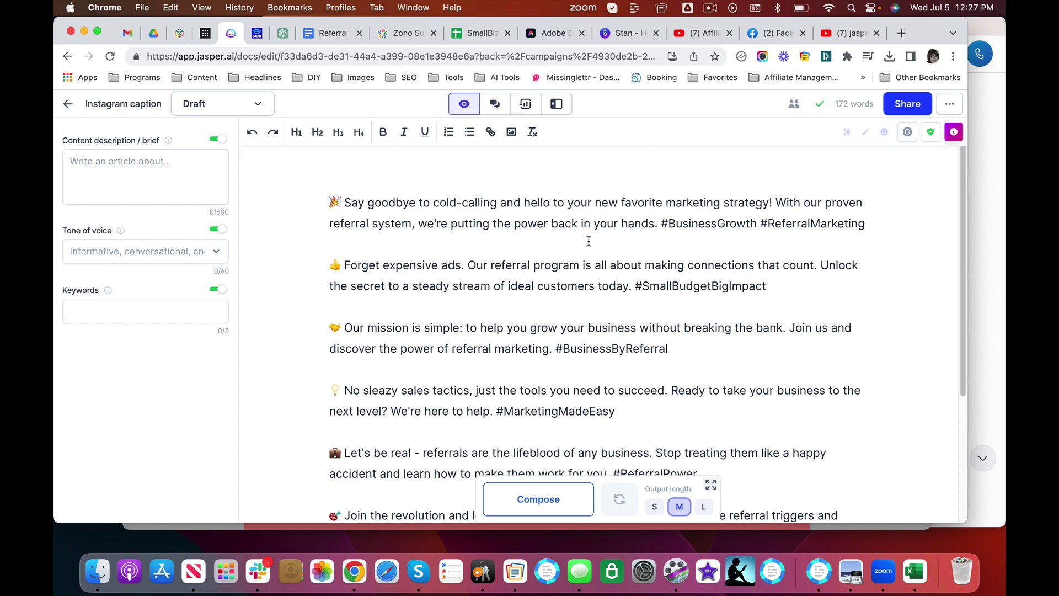
{"action": "left_click", "coordinate": [66, 103]}
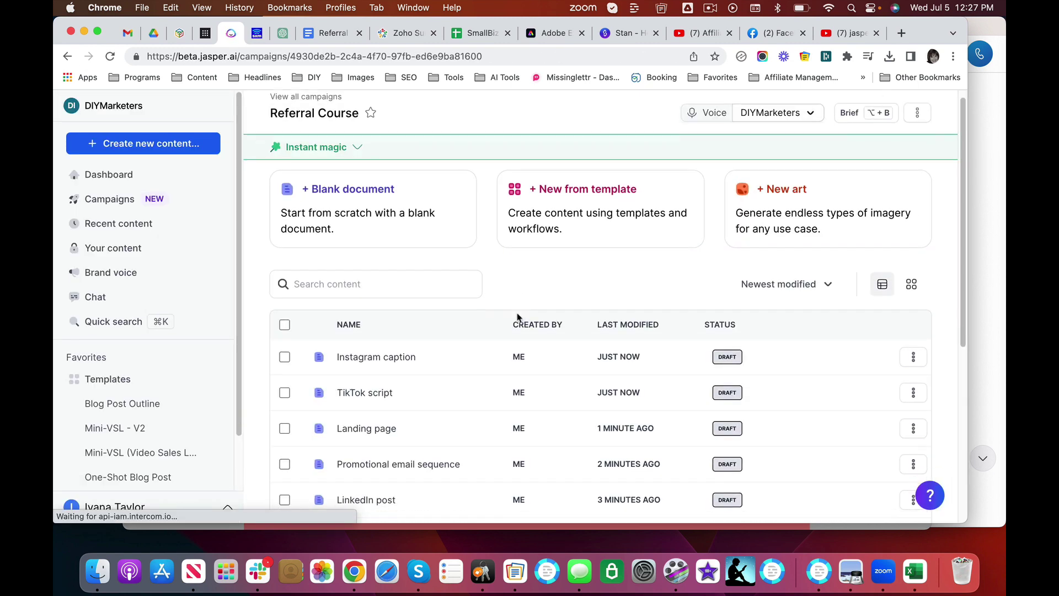
Step: Scroll through the open draft and return to the Referral Course campaign page
{"action": "scroll", "coordinate": [515, 315], "scroll_direction": "down", "scroll_amount": 6}
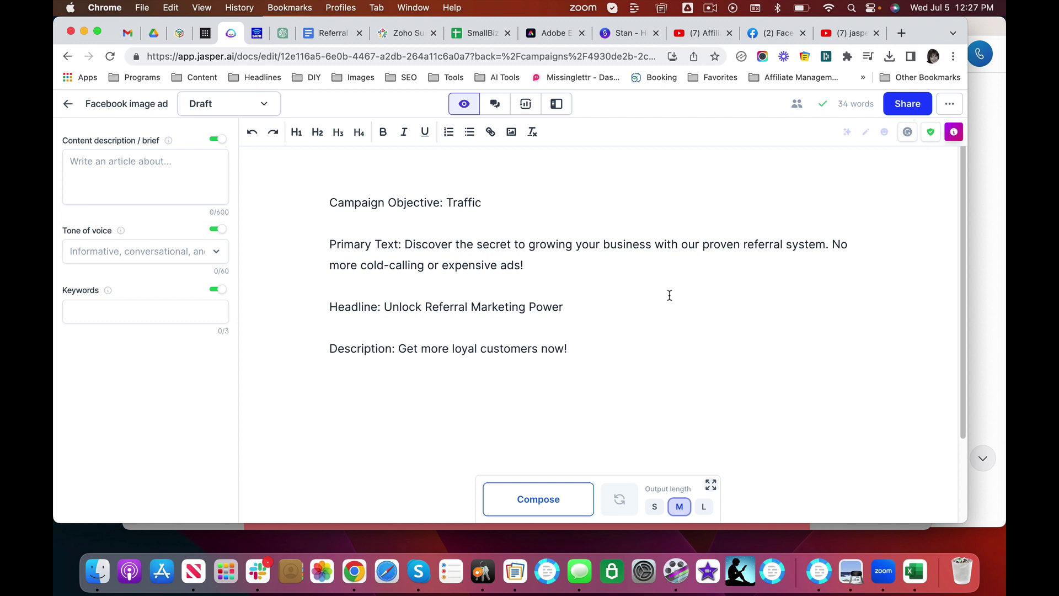
{"action": "scroll", "coordinate": [669, 295], "scroll_direction": "down", "scroll_amount": 2}
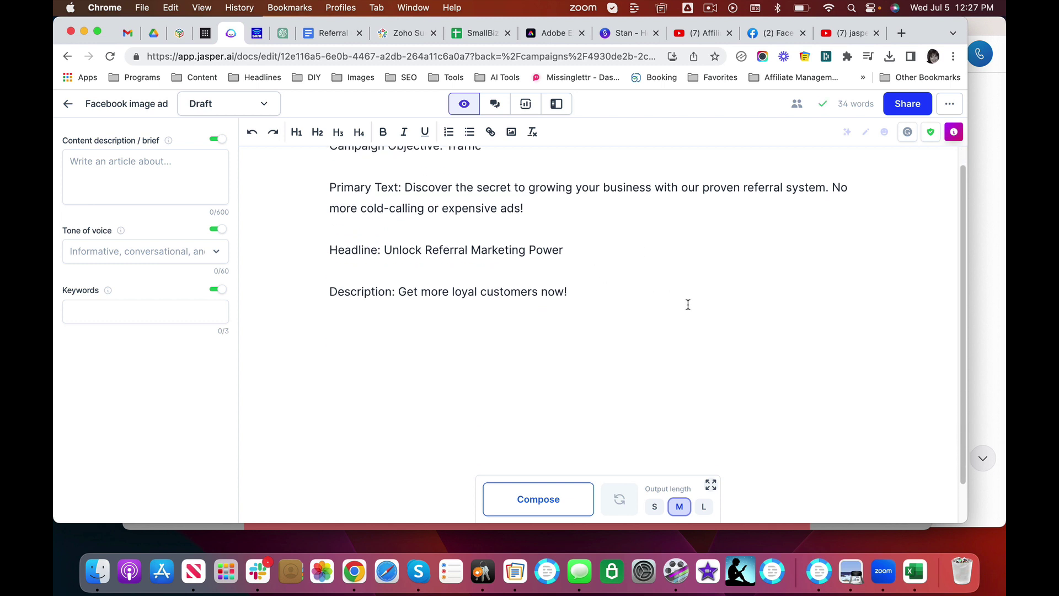
{"action": "scroll", "coordinate": [688, 305], "scroll_direction": "up", "scroll_amount": 2}
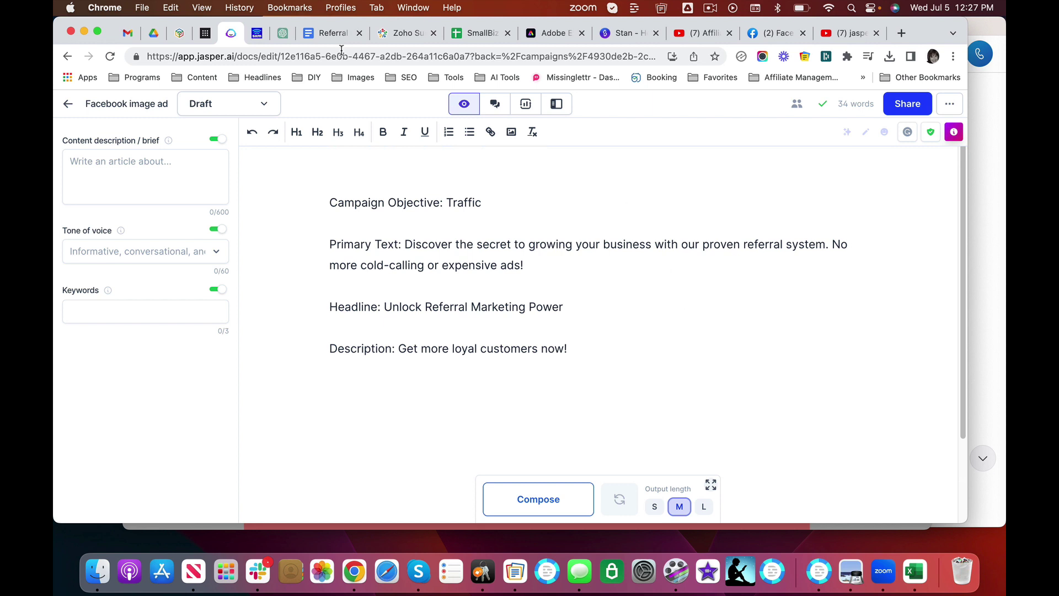
{"action": "left_click", "coordinate": [68, 103]}
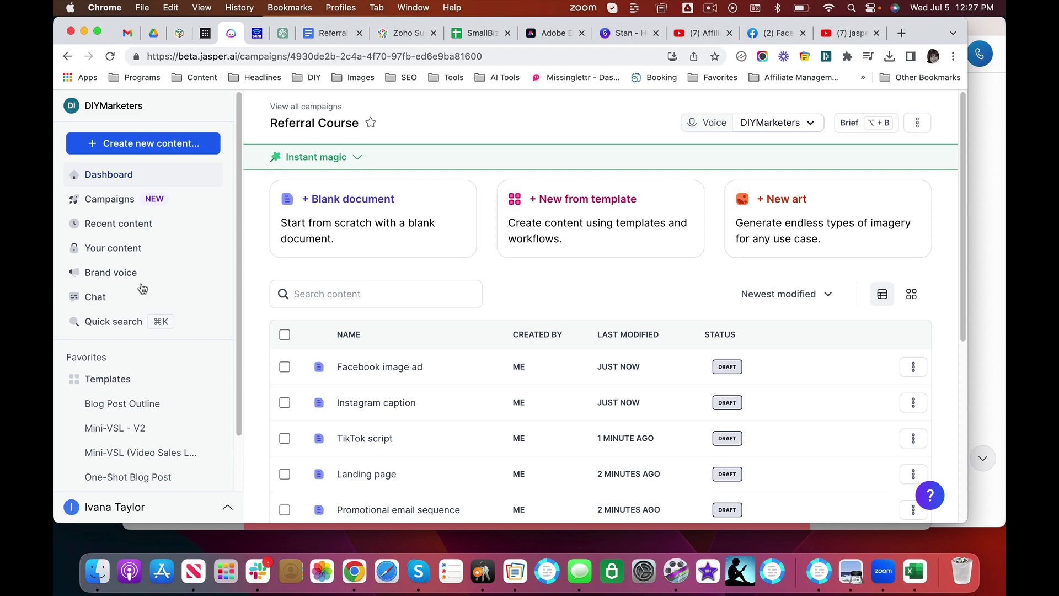
Step: Scroll the Referral Course list to see all nine drafts, Facebook image ad through Blog ideas
{"action": "scroll", "coordinate": [529, 452], "scroll_direction": "down", "scroll_amount": 5}
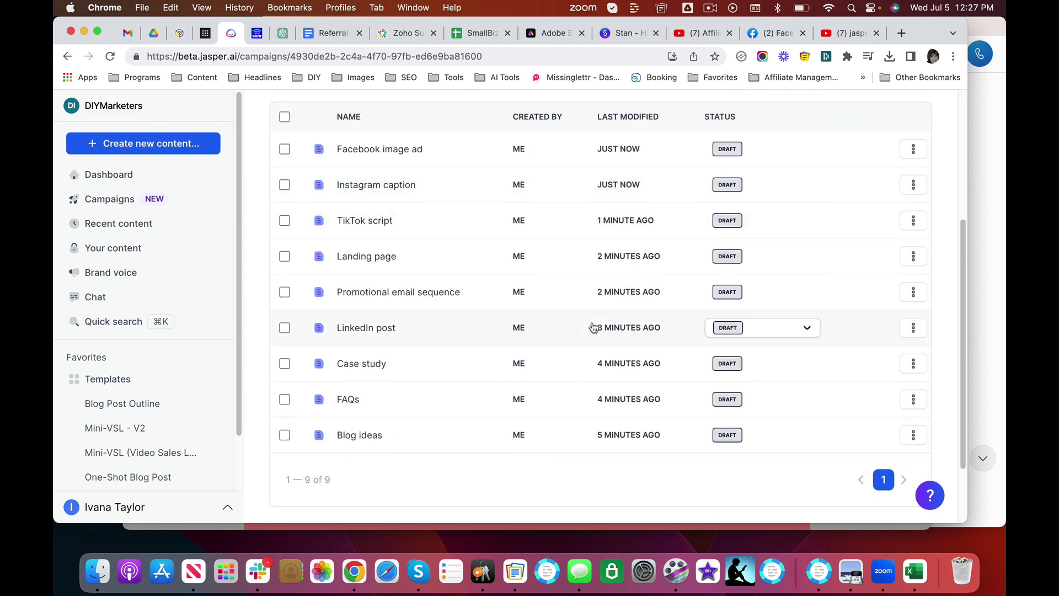
{"action": "scroll", "coordinate": [592, 327], "scroll_direction": "up", "scroll_amount": 5}
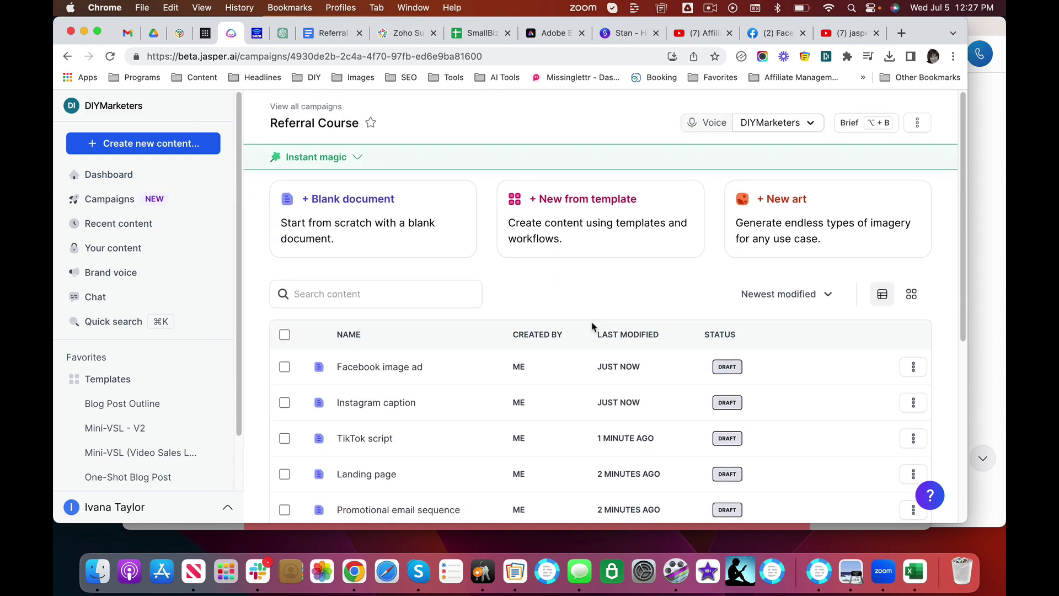